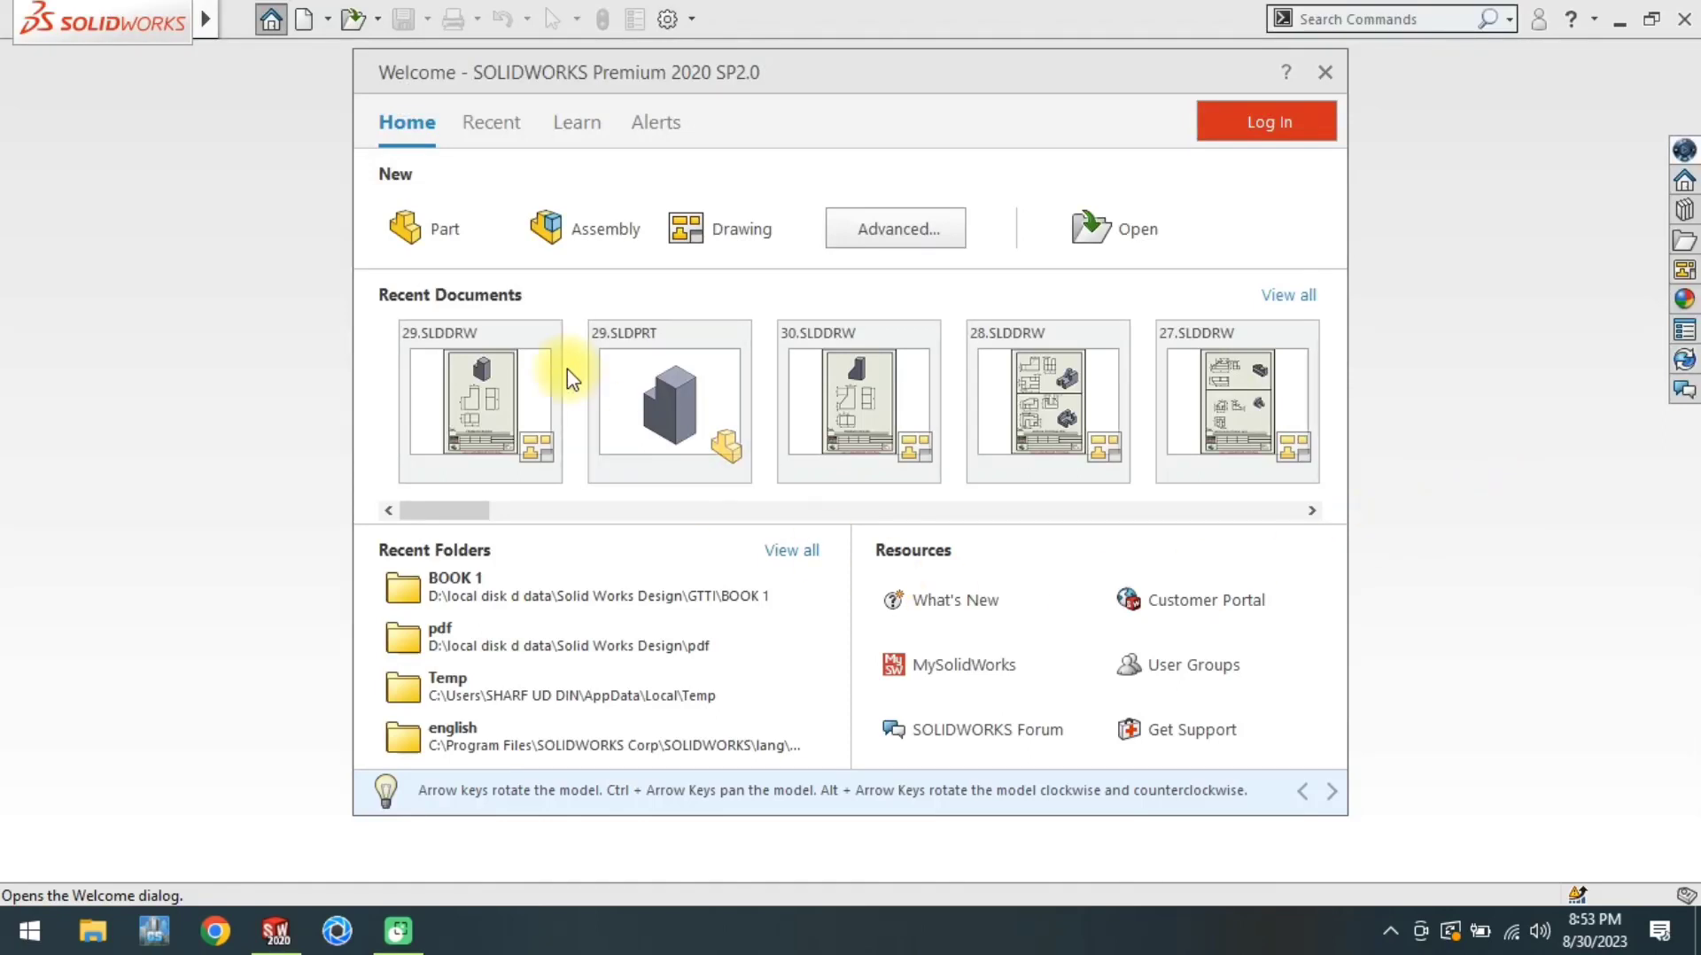
Create a new part and draw a corner rectangle from the origin on the Front Plane
left_click(458, 232)
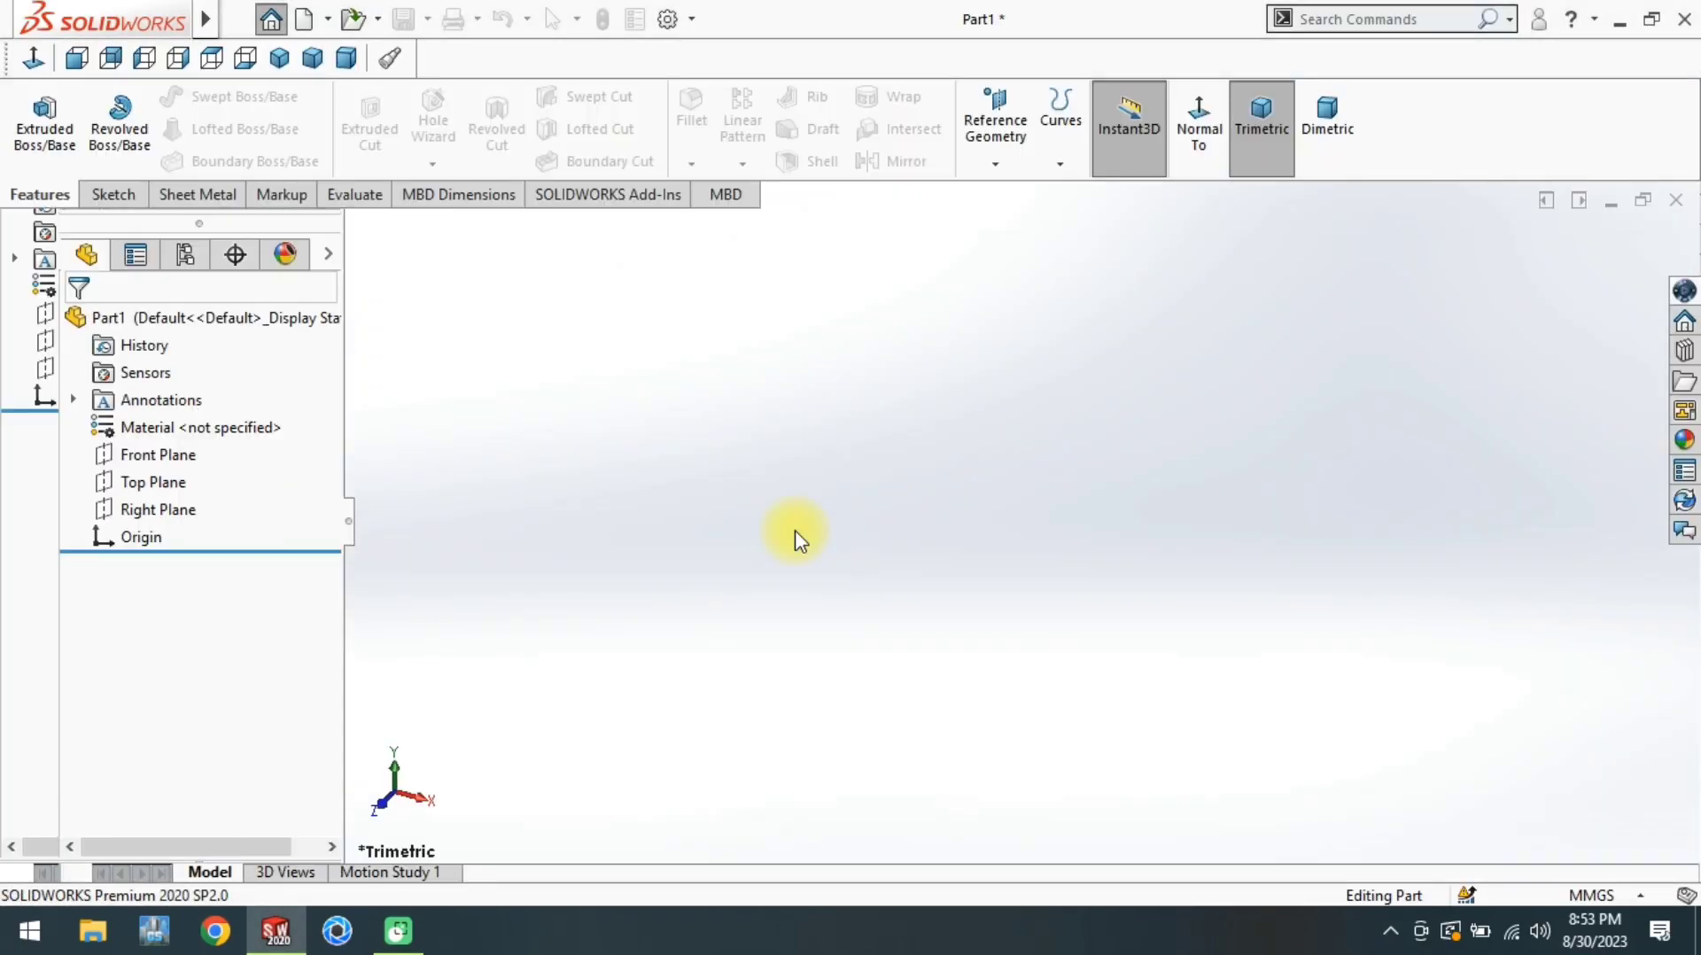
left_click(158, 455)
left_click(235, 409)
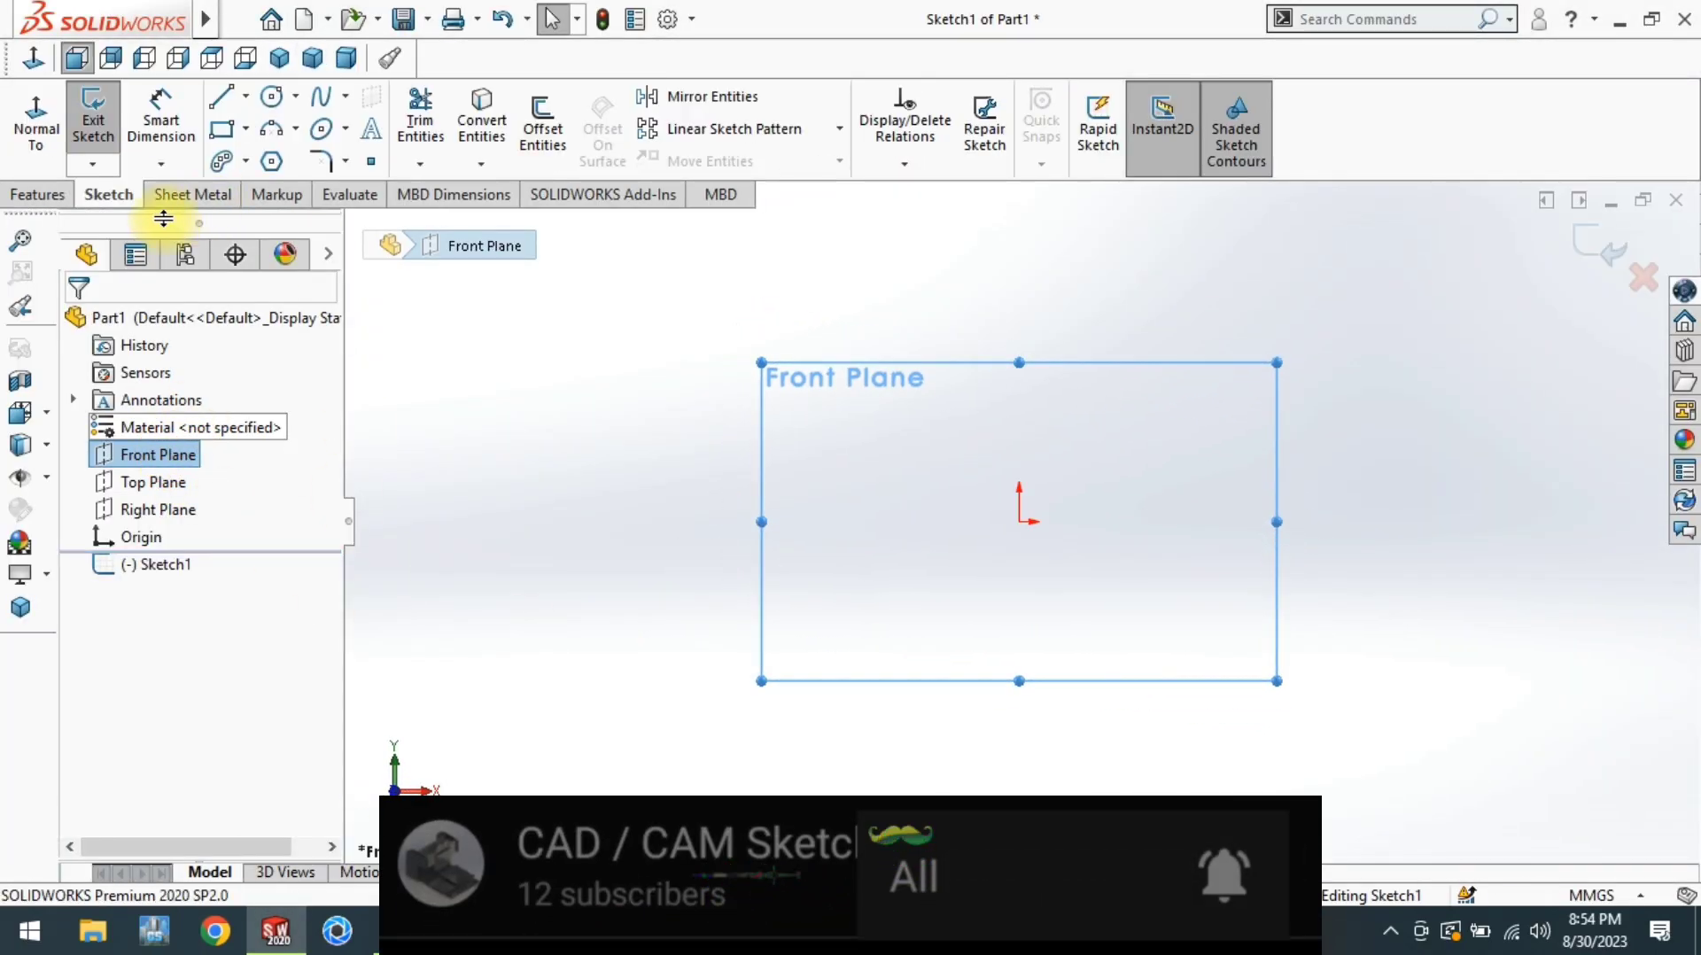
left_click(221, 131)
left_click(1019, 522)
left_click(1145, 339)
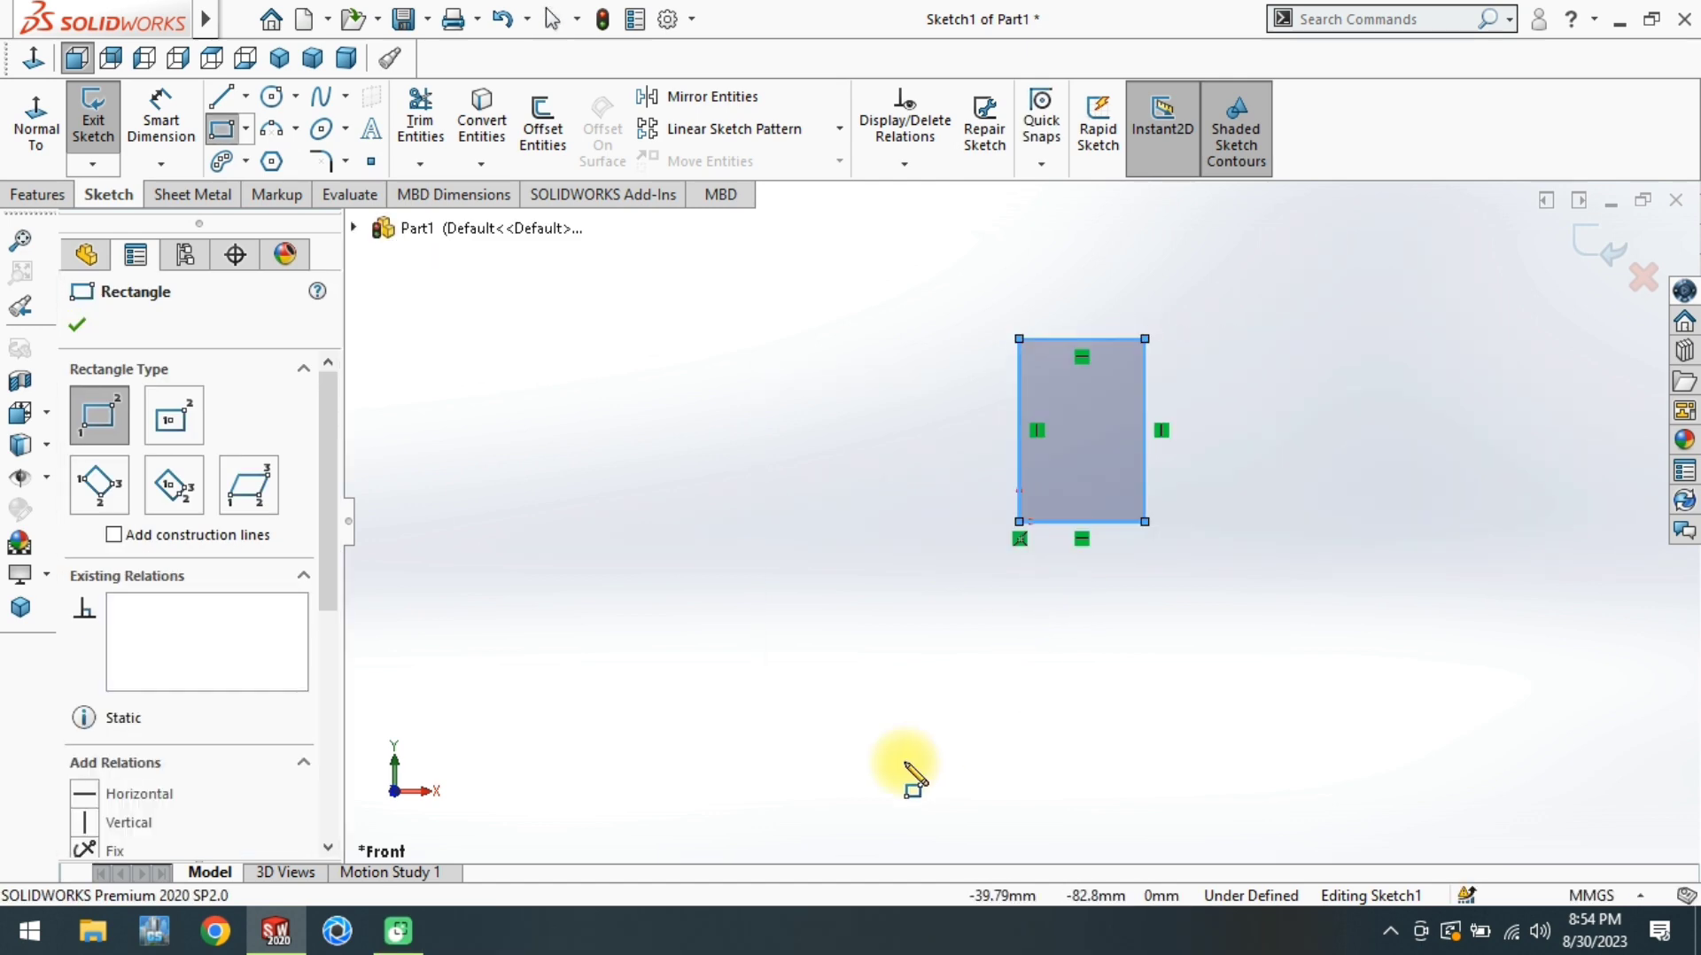
key("d")
Dimension the rectangle 40 mm wide and 60 mm tall
left_click(1099, 523)
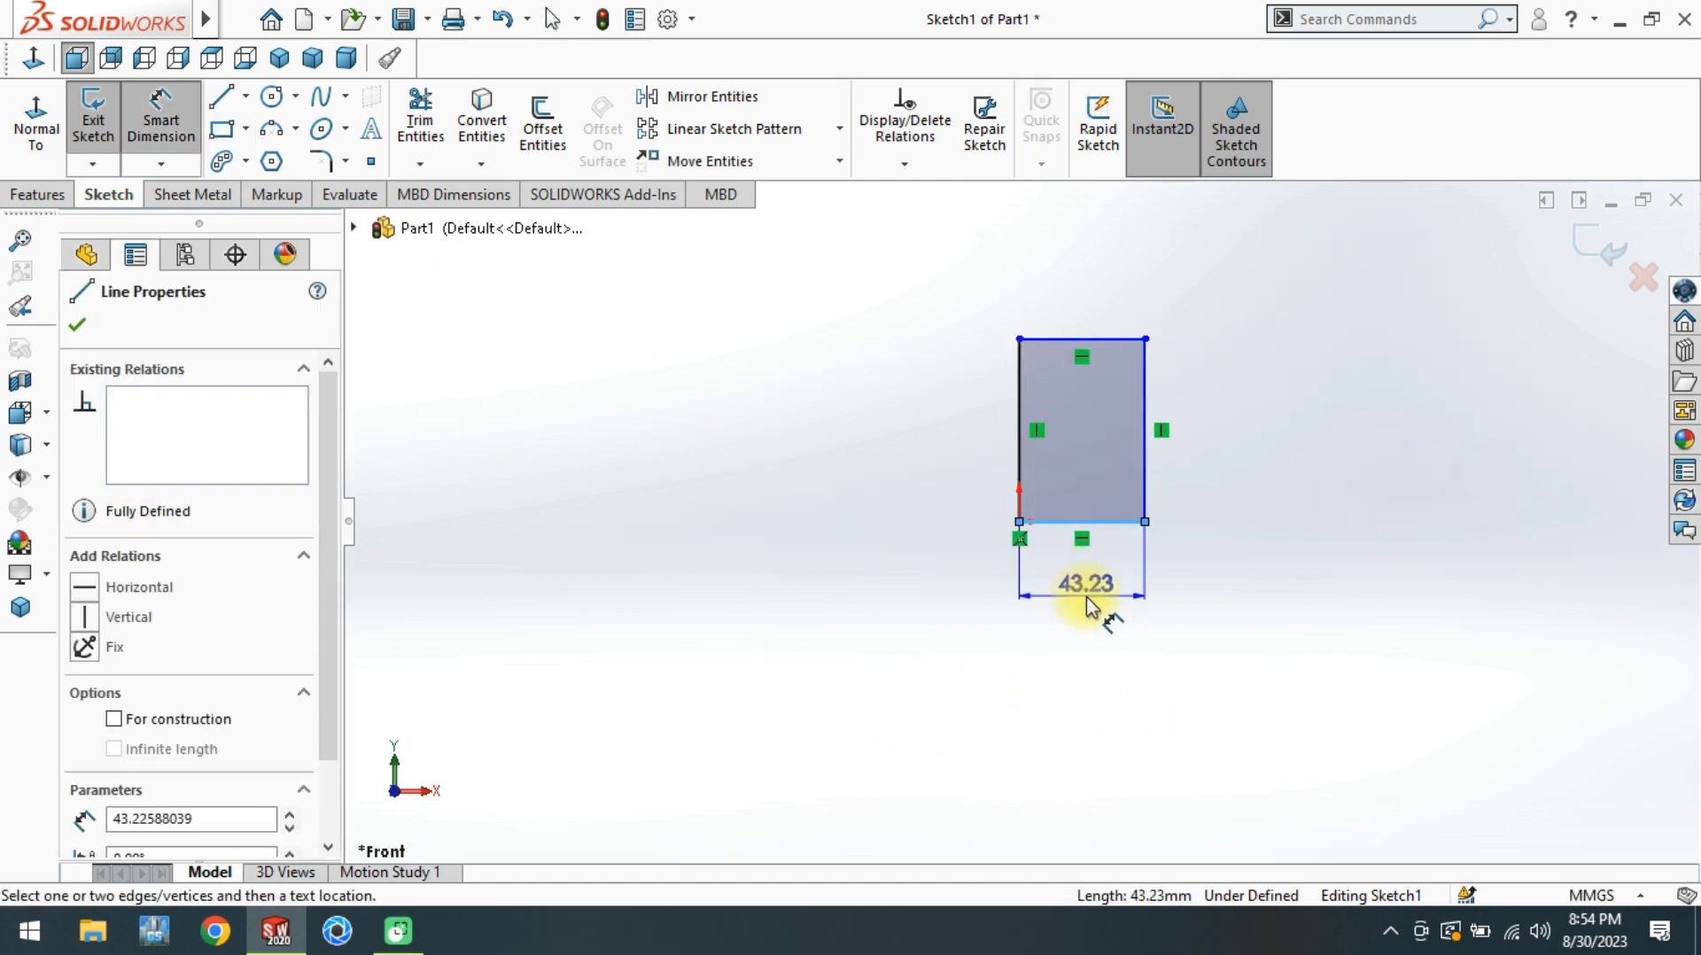
left_click(1091, 609)
left_click(1092, 610)
type("40")
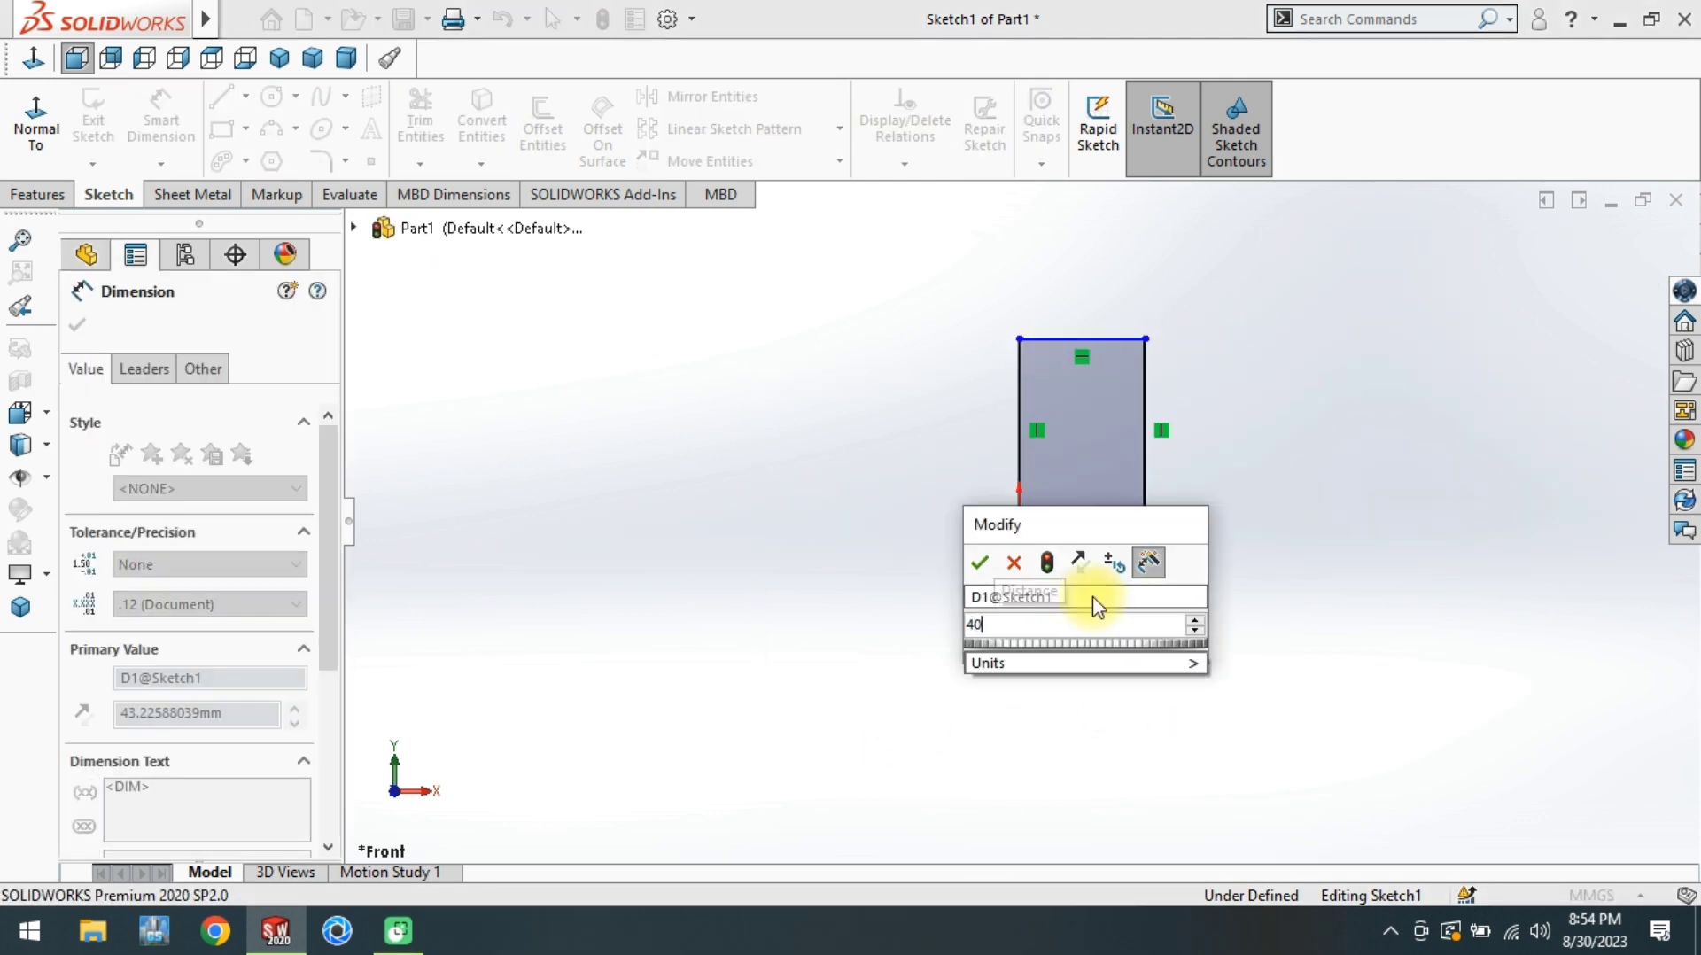
key("Return")
left_click(1019, 434)
left_click(963, 443)
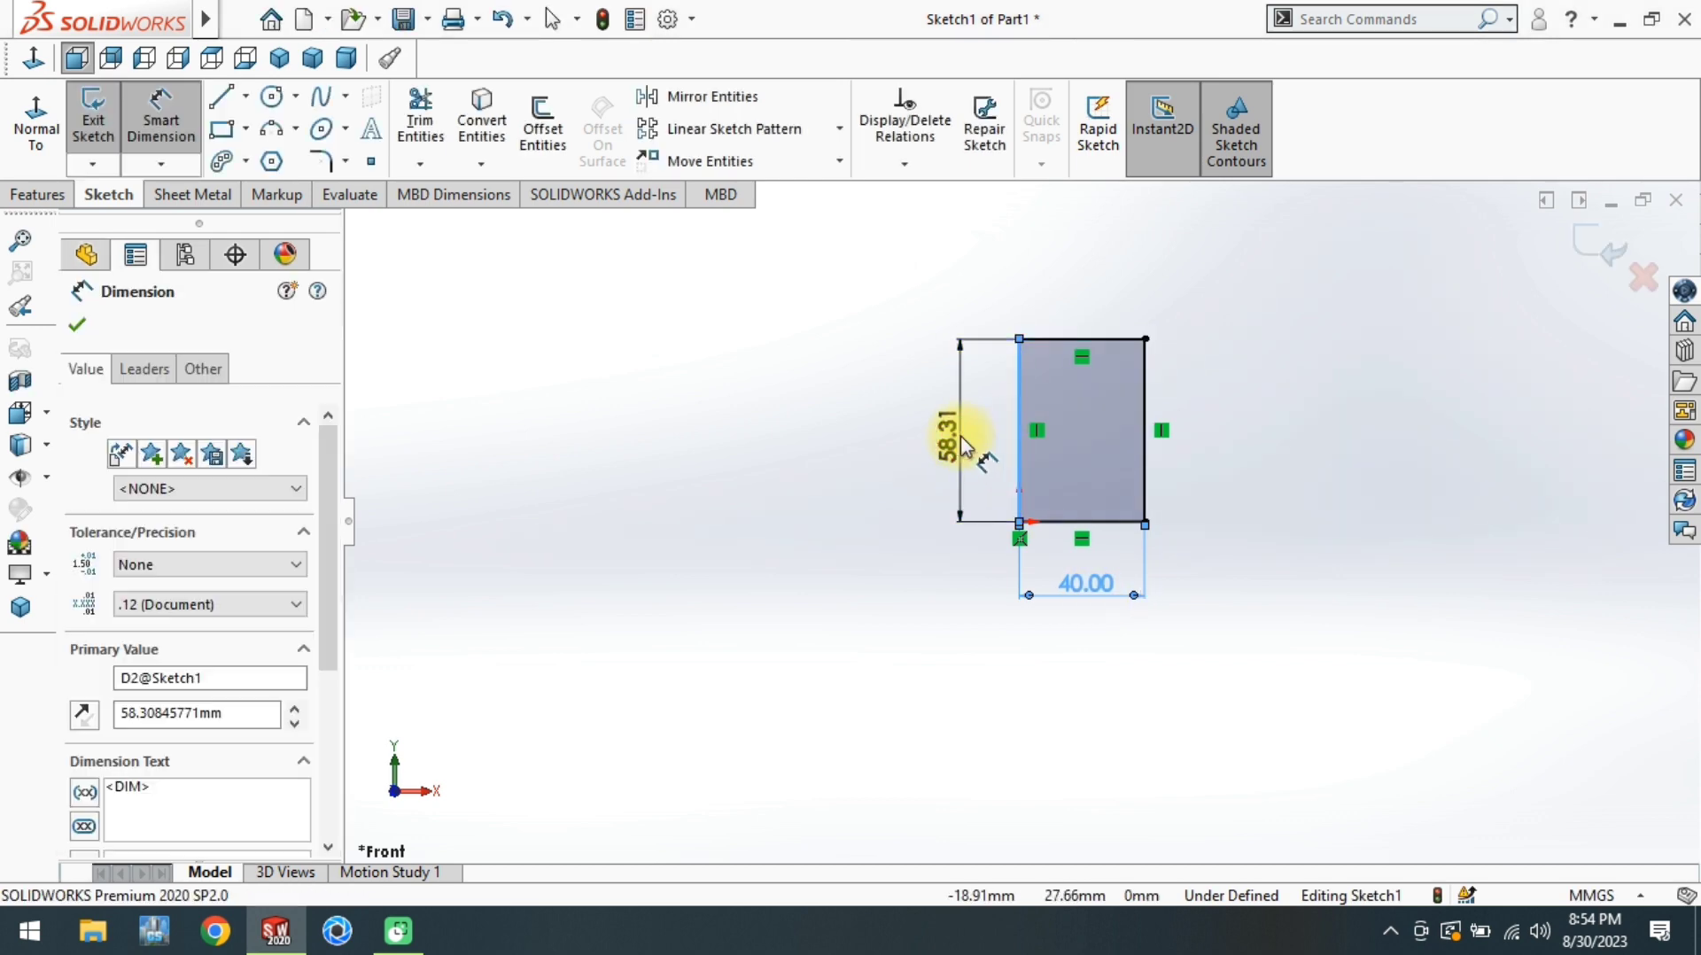
type("60")
key("Return")
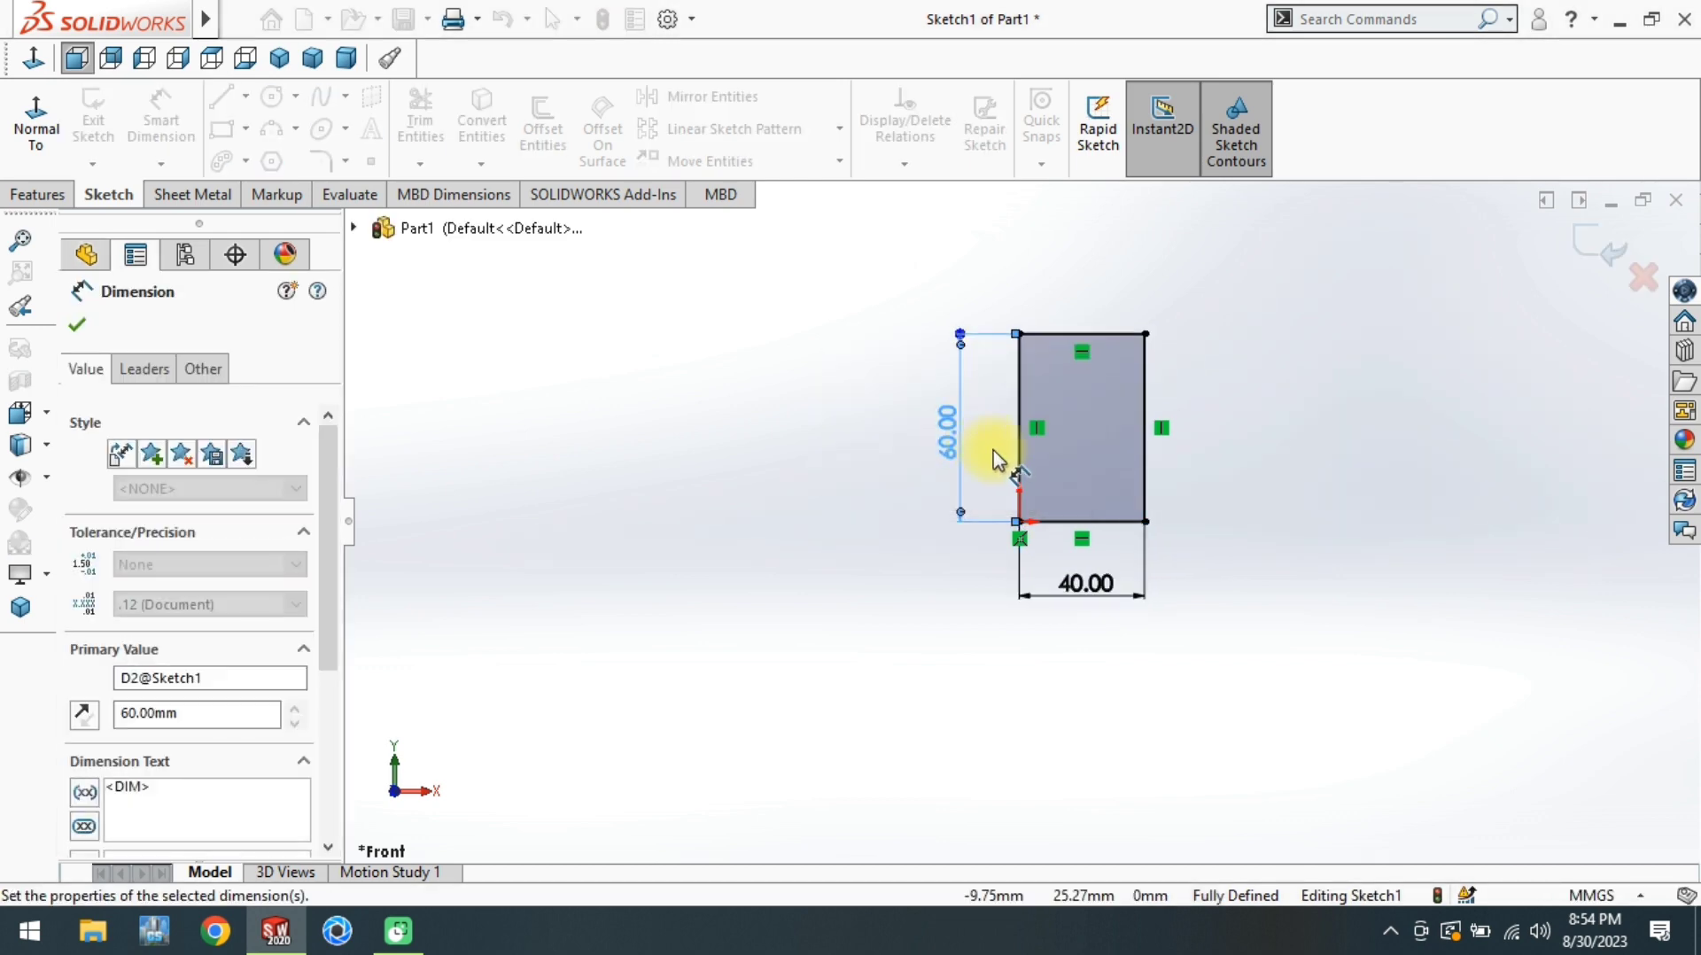
Extrude the rectangle into a 25 mm deep Boss-Extrude1 block
left_click(38, 195)
left_click(37, 122)
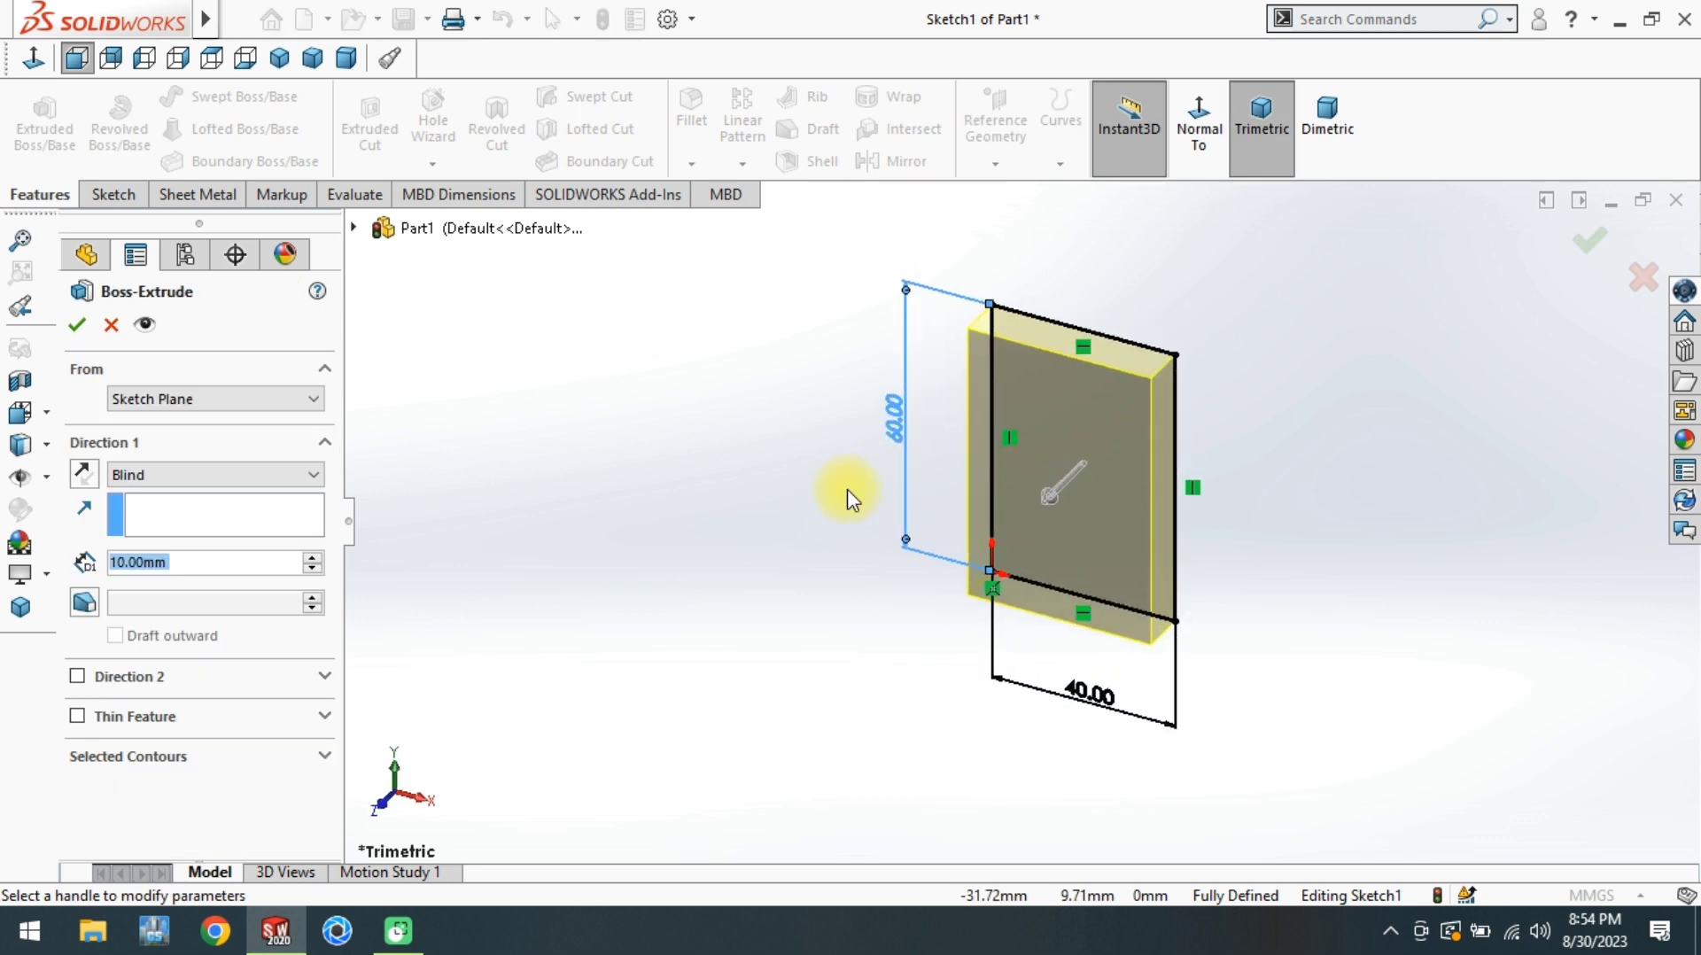
type("20")
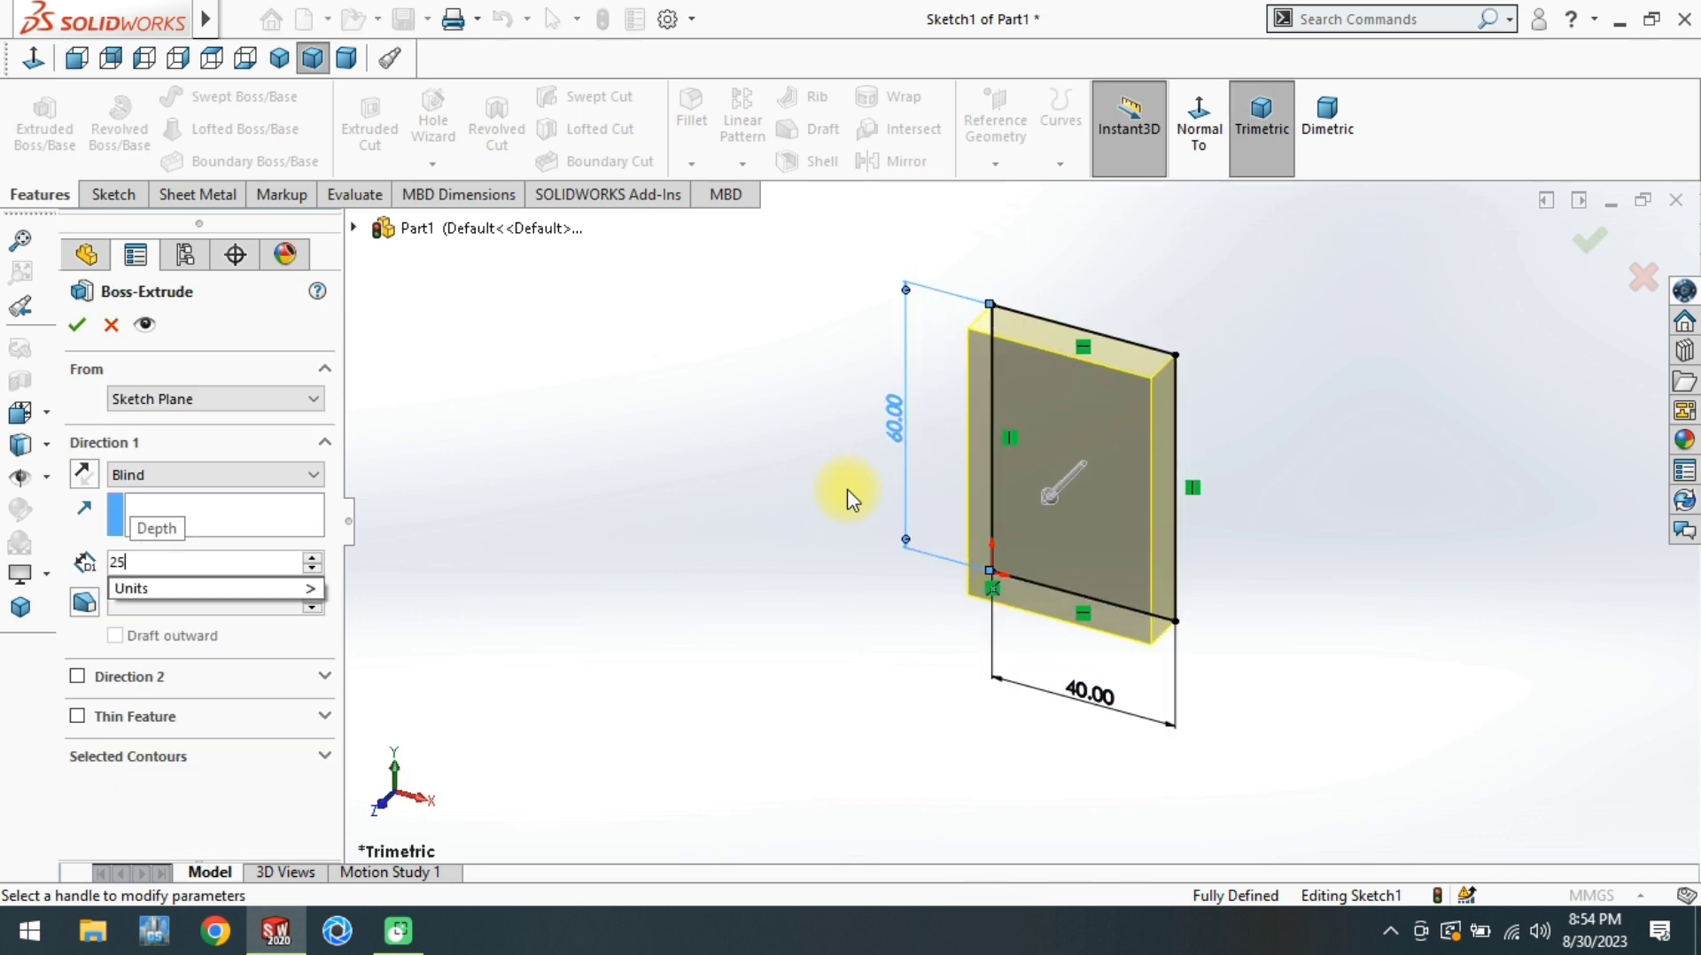
key("Return")
key("Return")
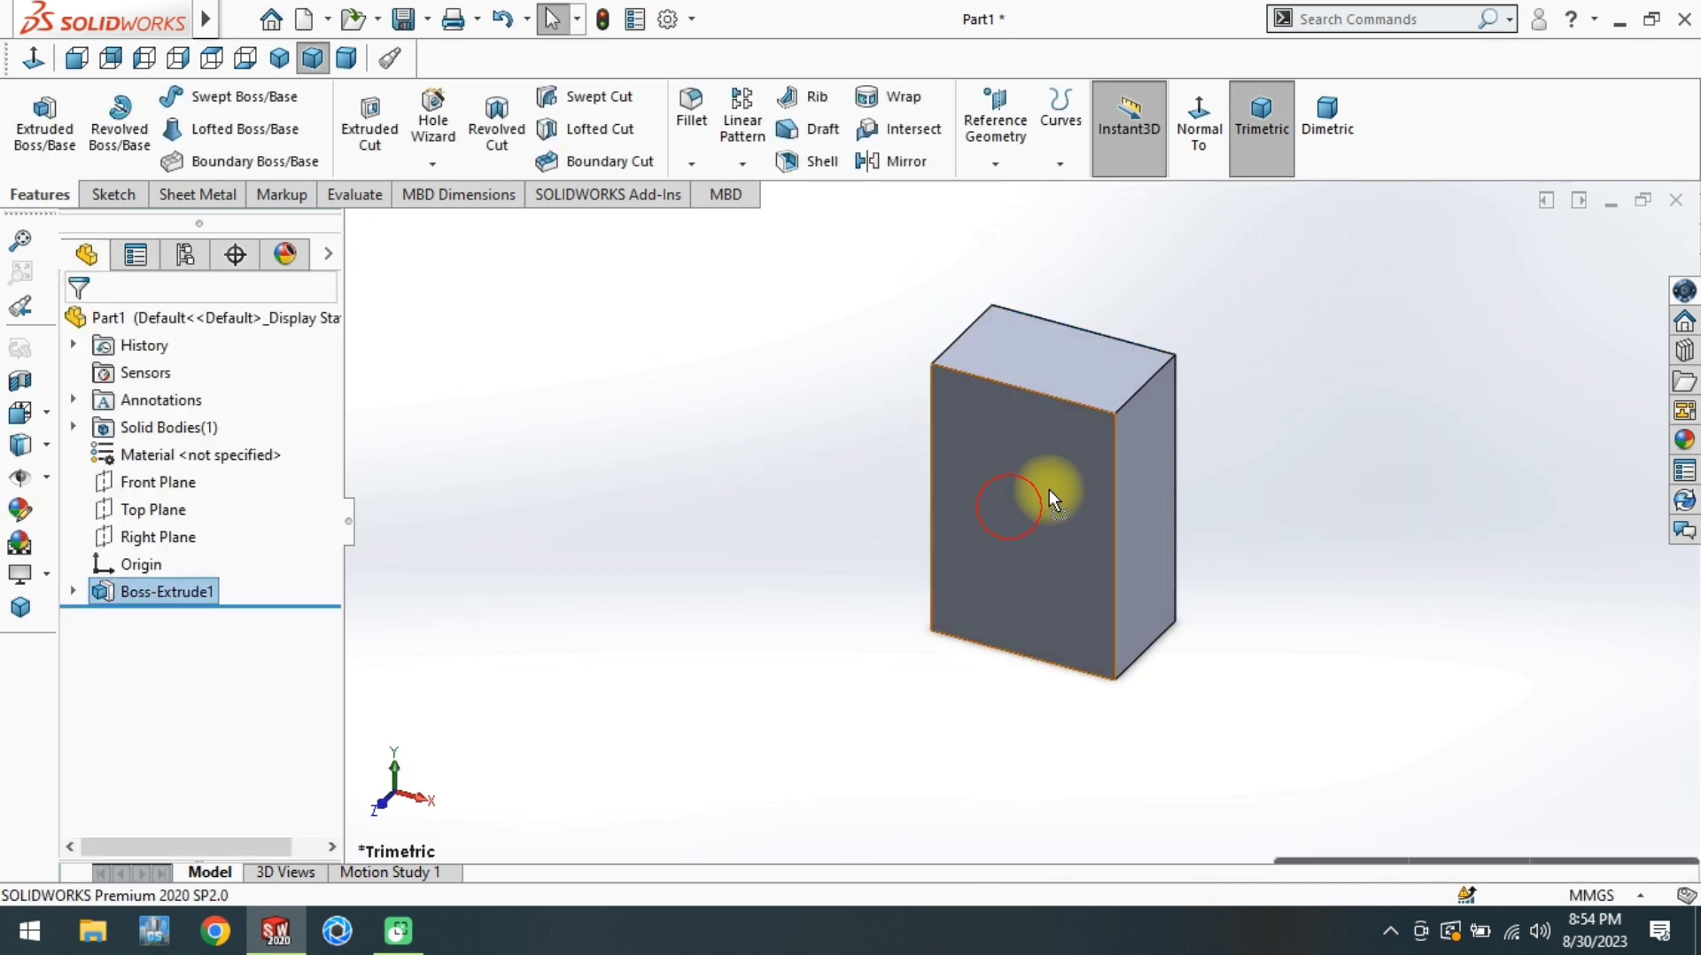
Start a new sketch on the block's front face
left_click_drag(1049, 489, 981, 510)
left_click(993, 457)
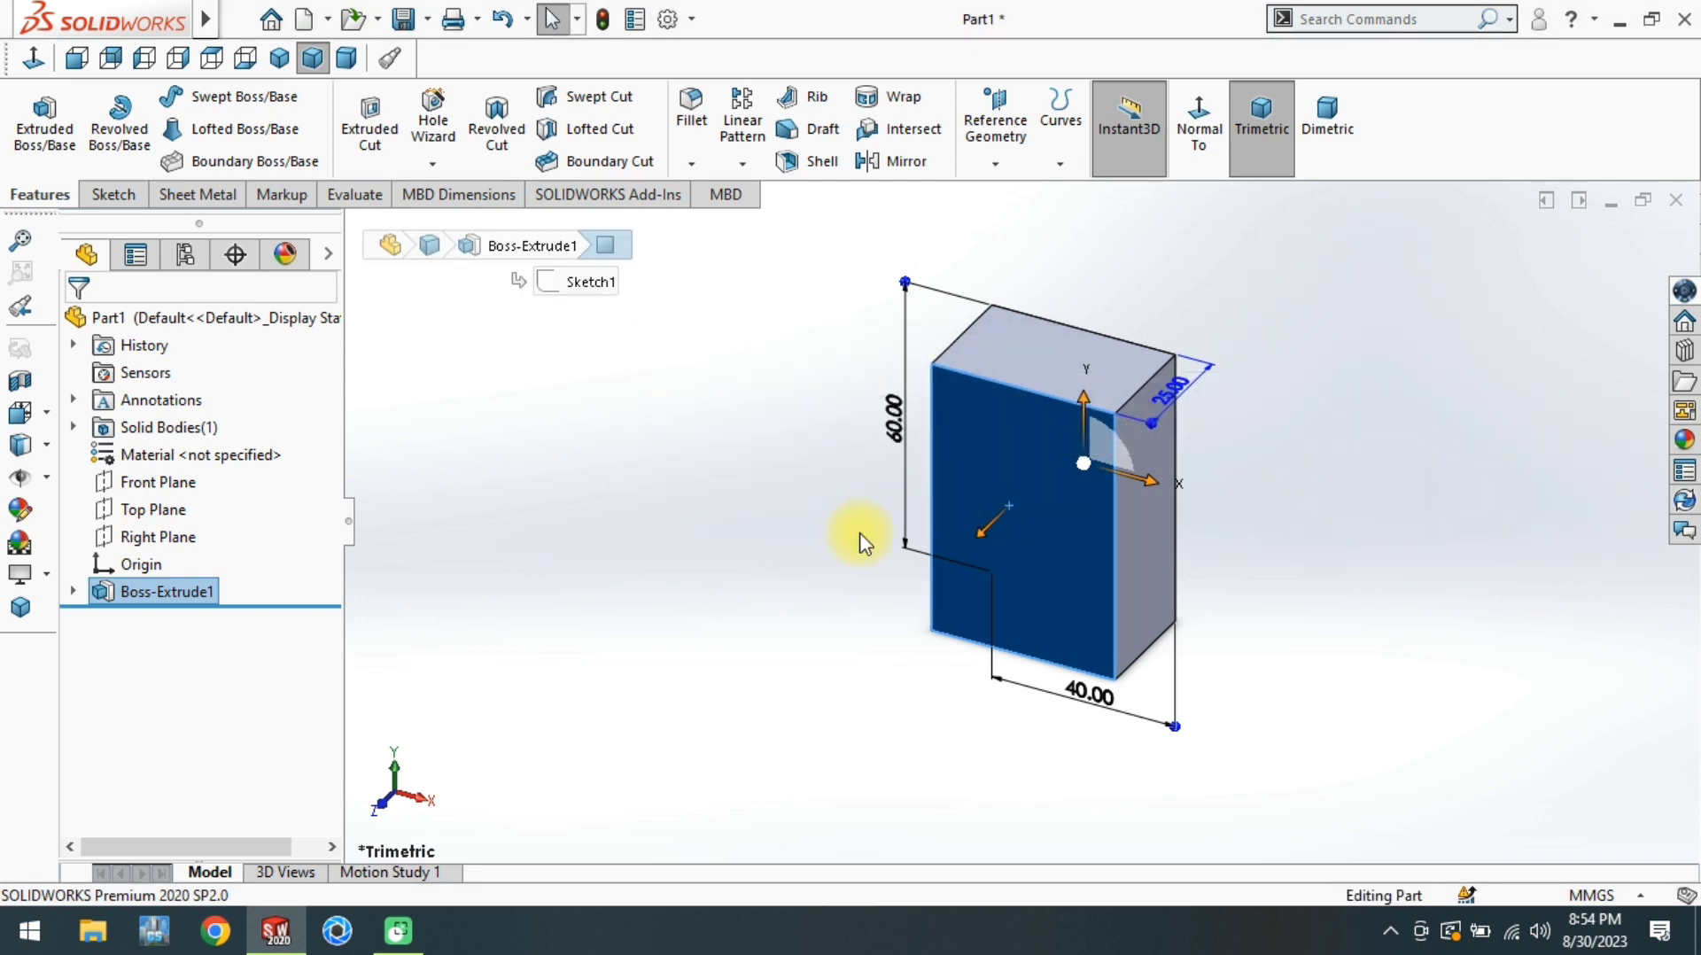
left_click(1028, 459)
left_click(1143, 354)
View the face head-on and draw a small left rectangle and a tall right rectangle
left_click(37, 120)
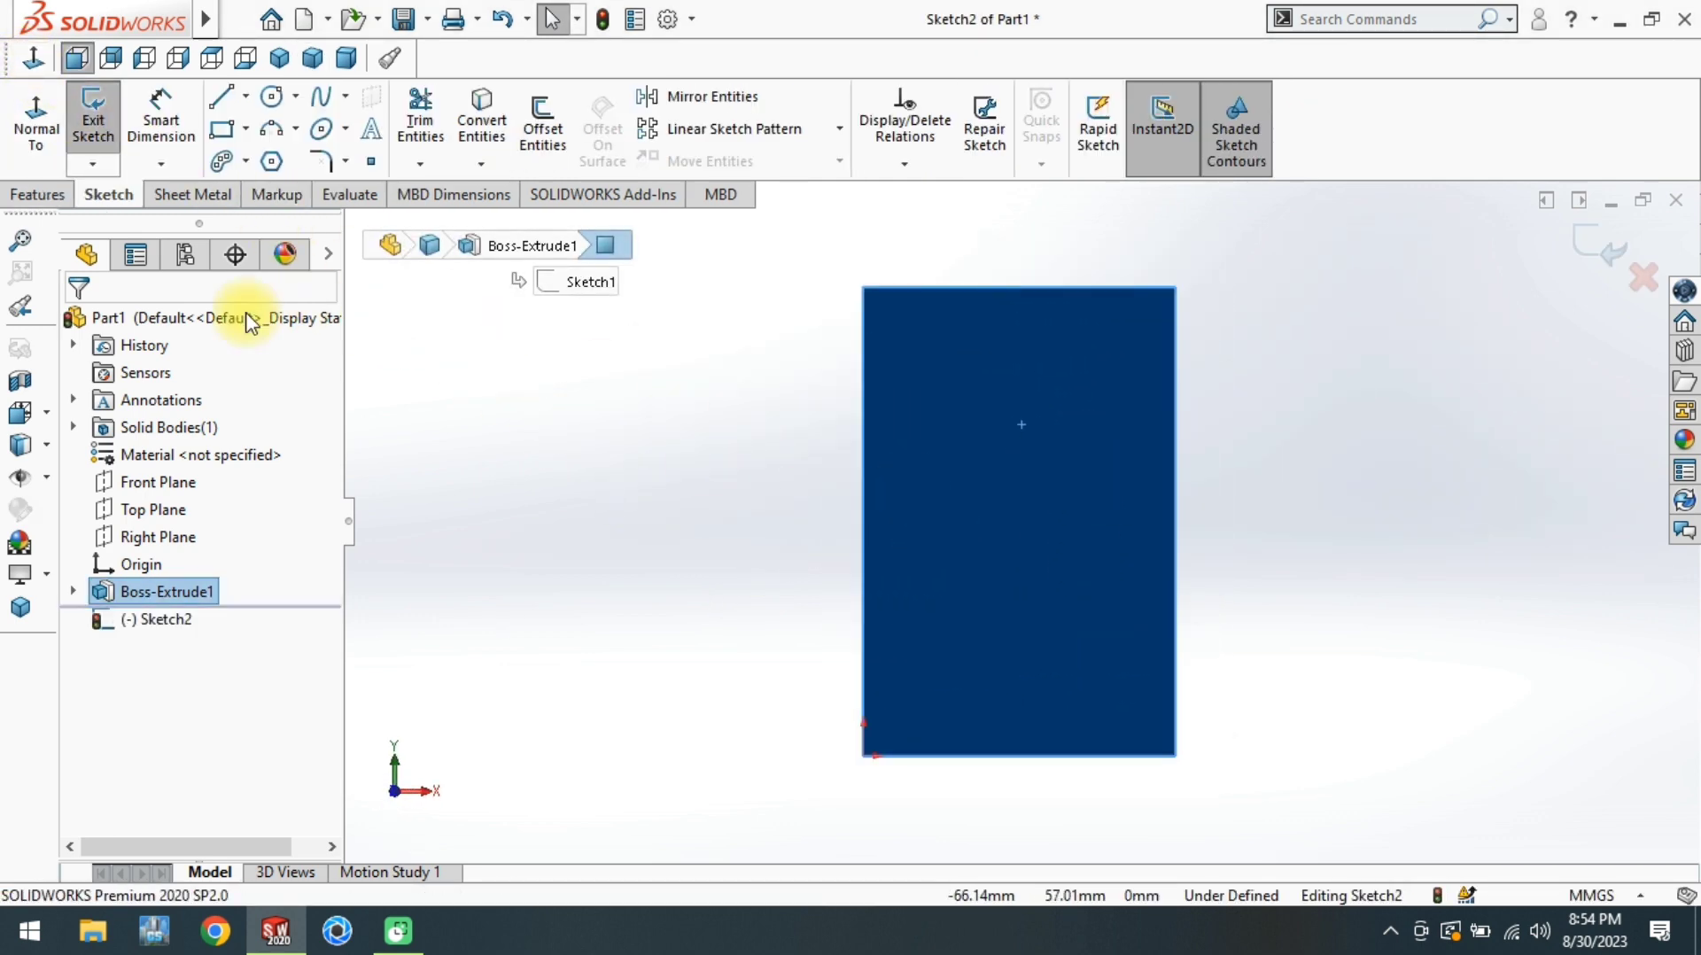
left_click(221, 130)
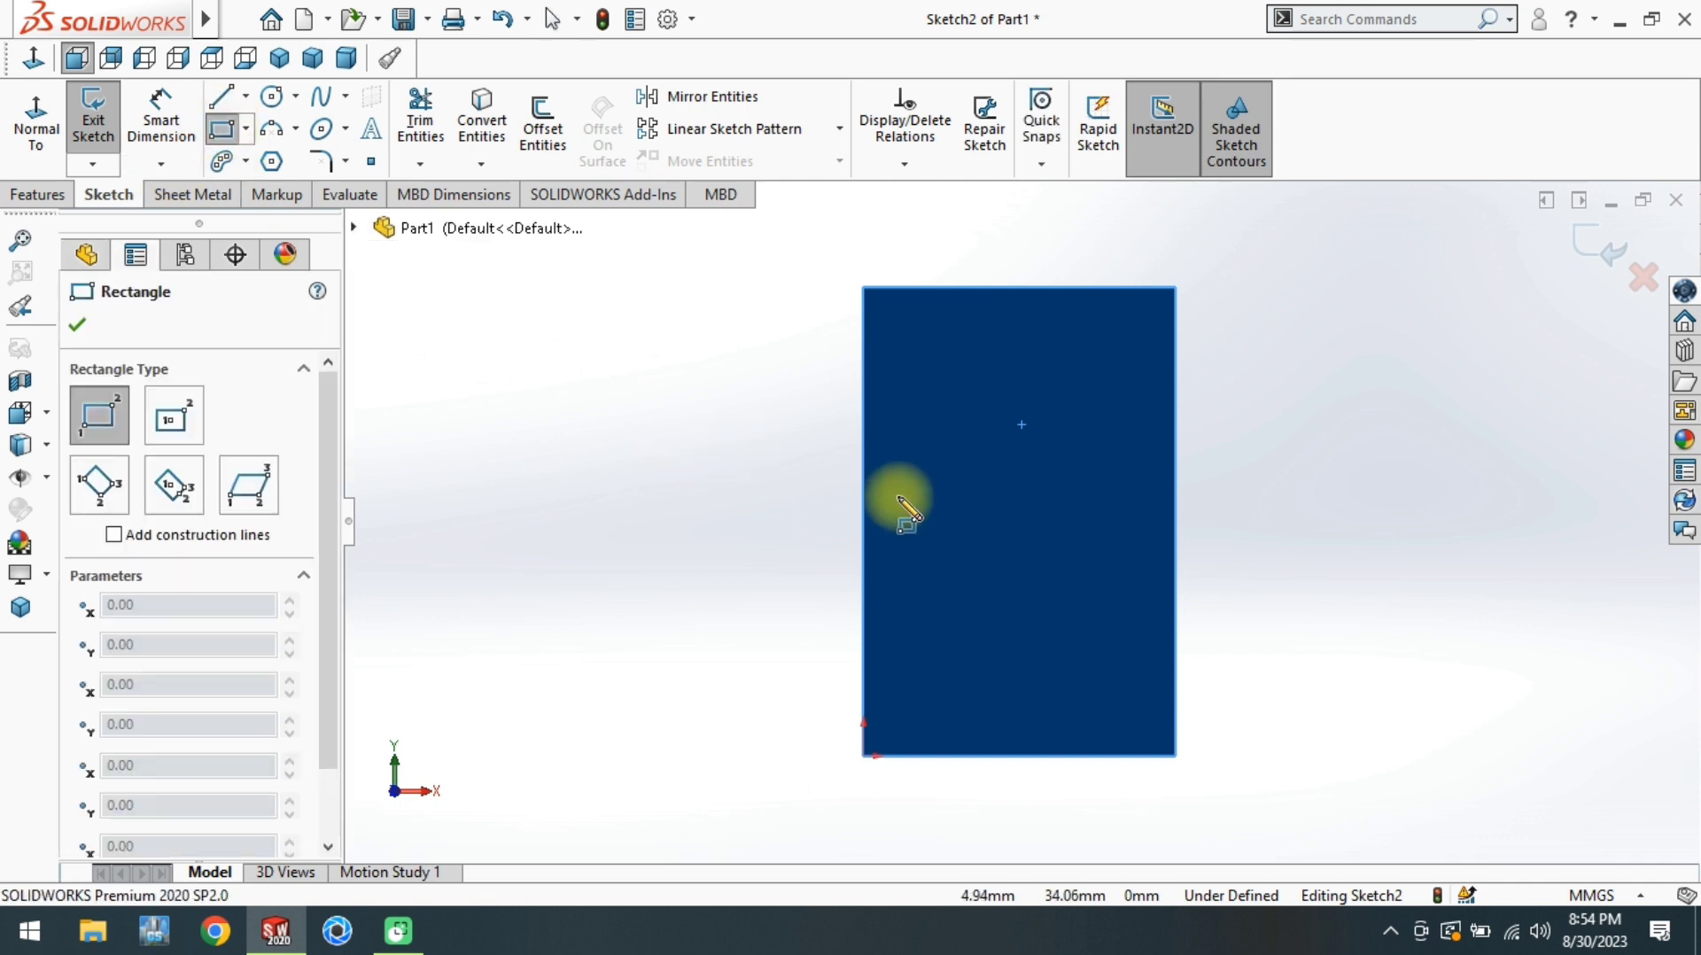
left_click(864, 558)
left_click(930, 436)
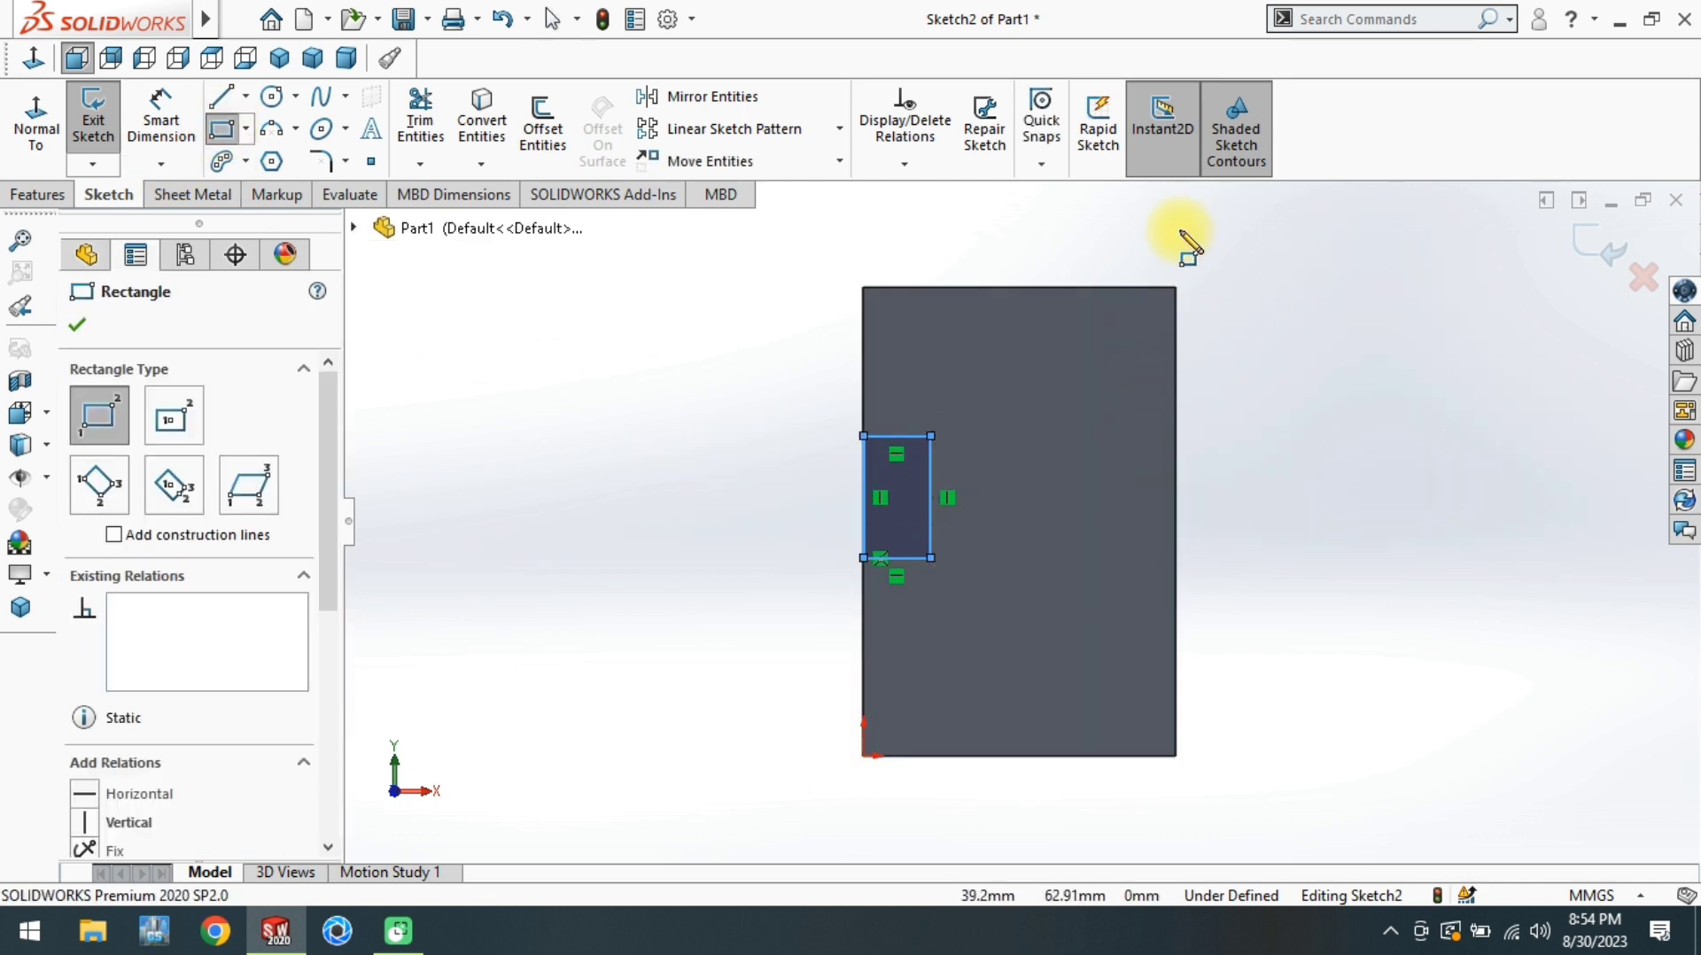
left_click(1175, 287)
left_click(1095, 565)
right_click_drag(987, 676, 981, 360)
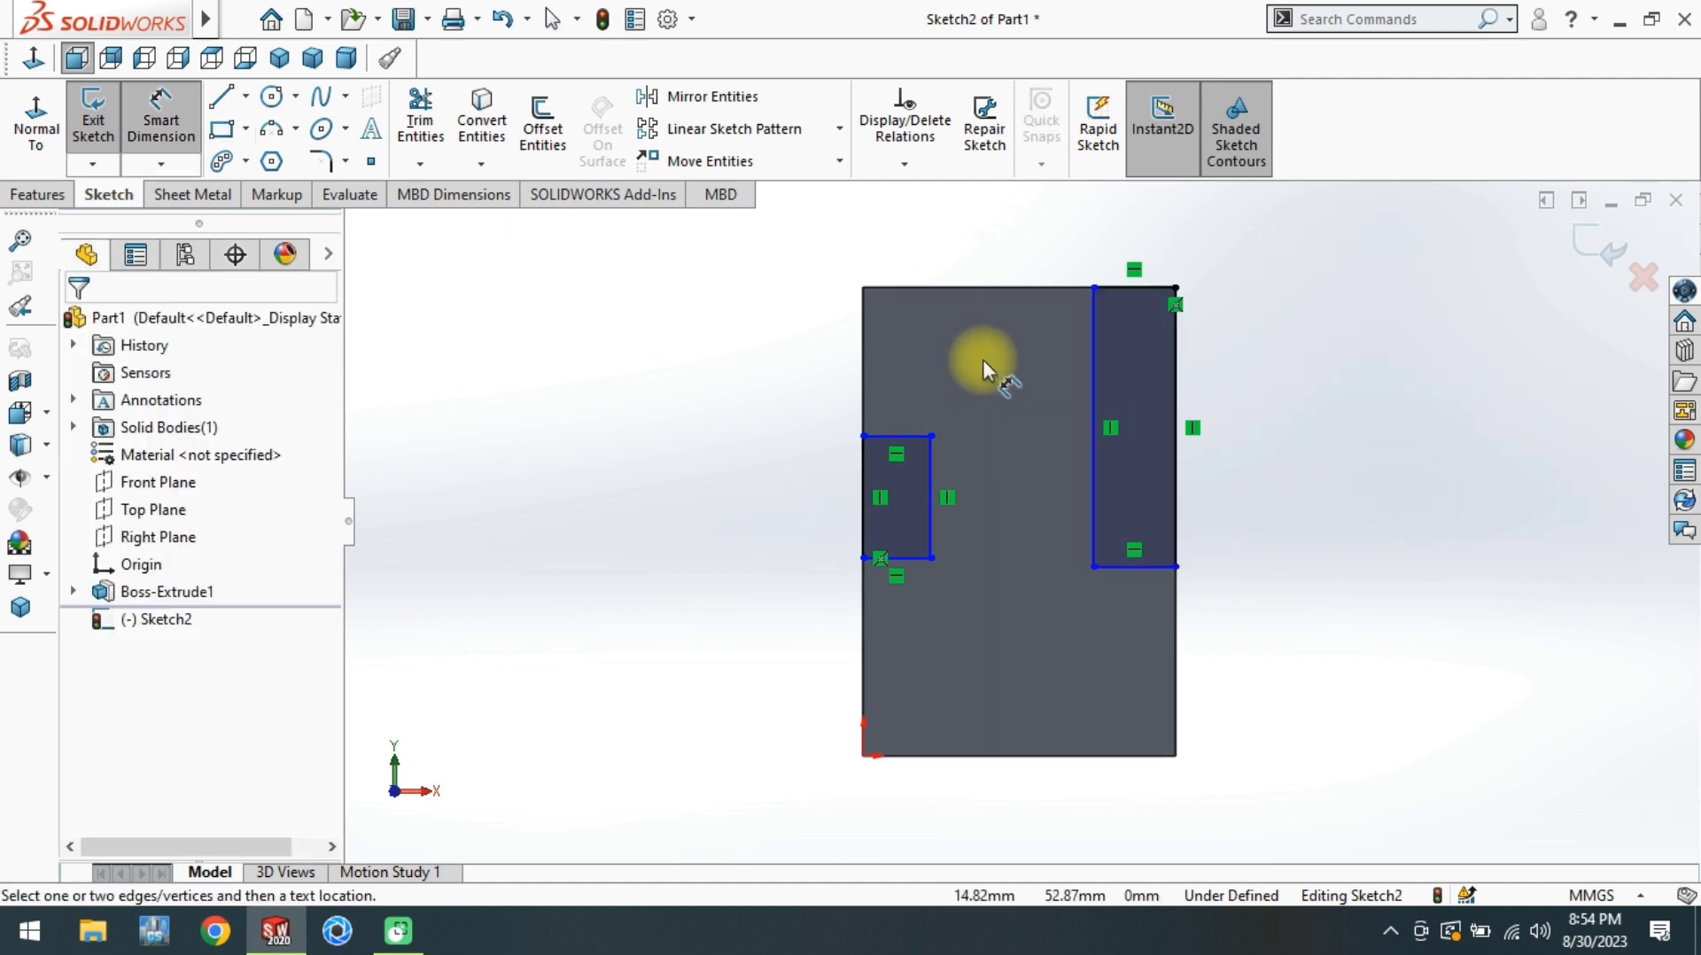
Dimension the small left rectangle: 20 mm tall, 20 mm above the bottom, 10 mm wide
left_click(865, 483)
left_click(820, 486)
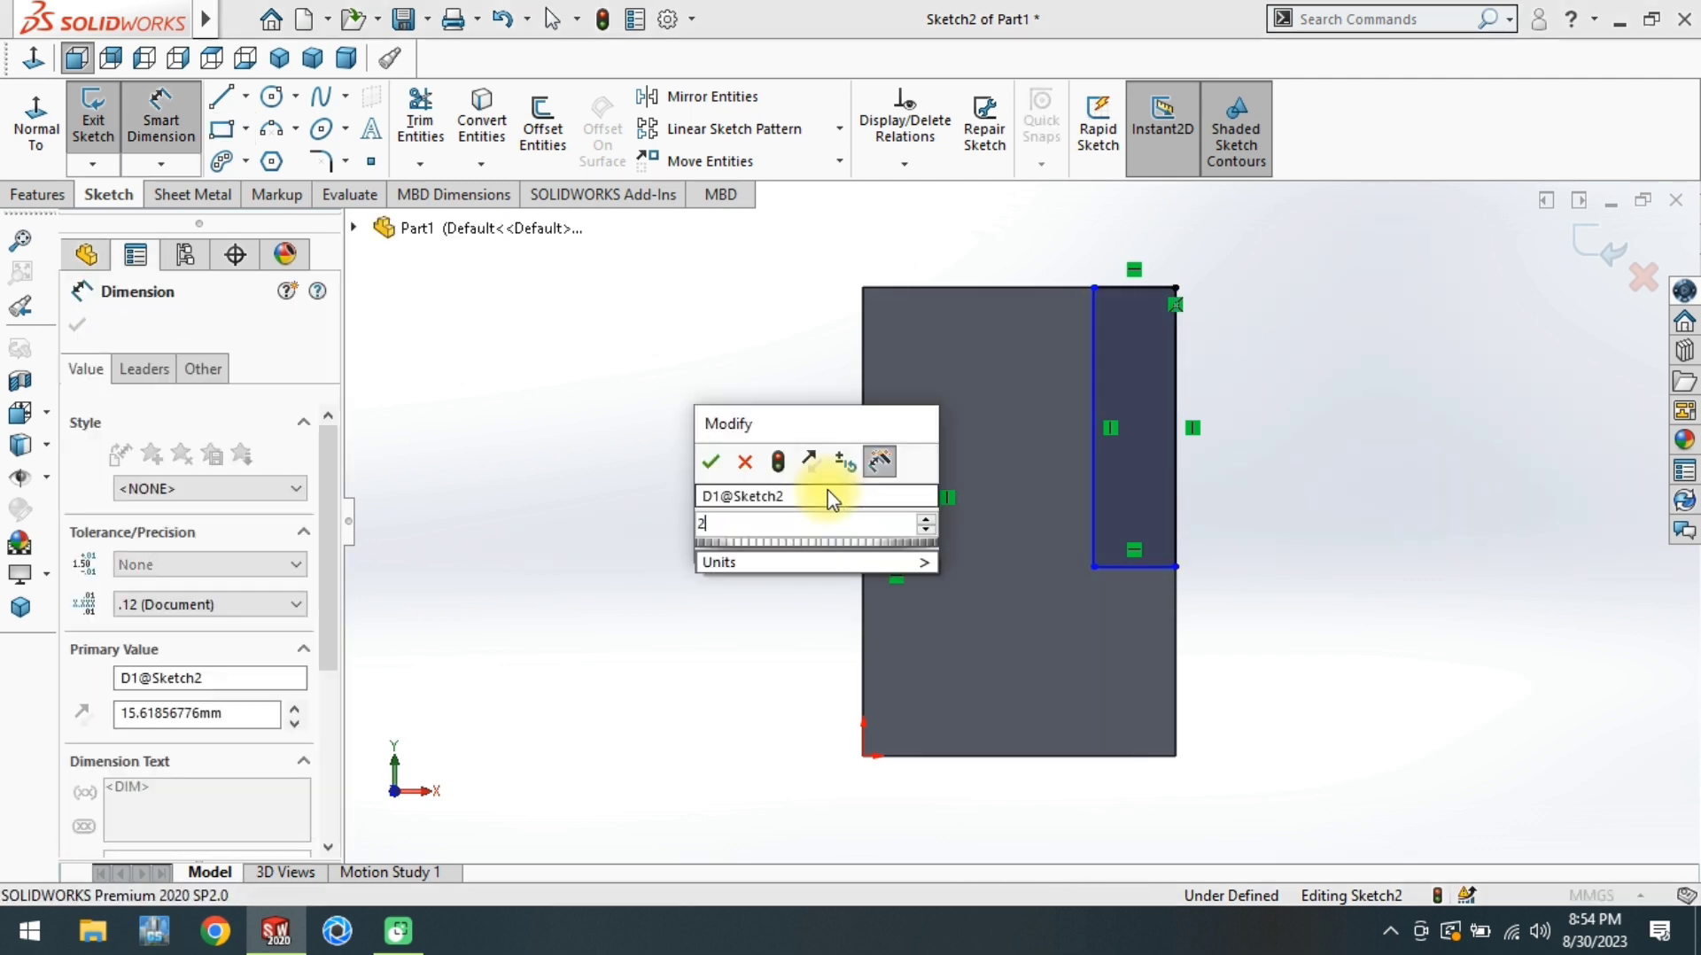
type("20")
key("Return")
left_click(908, 560)
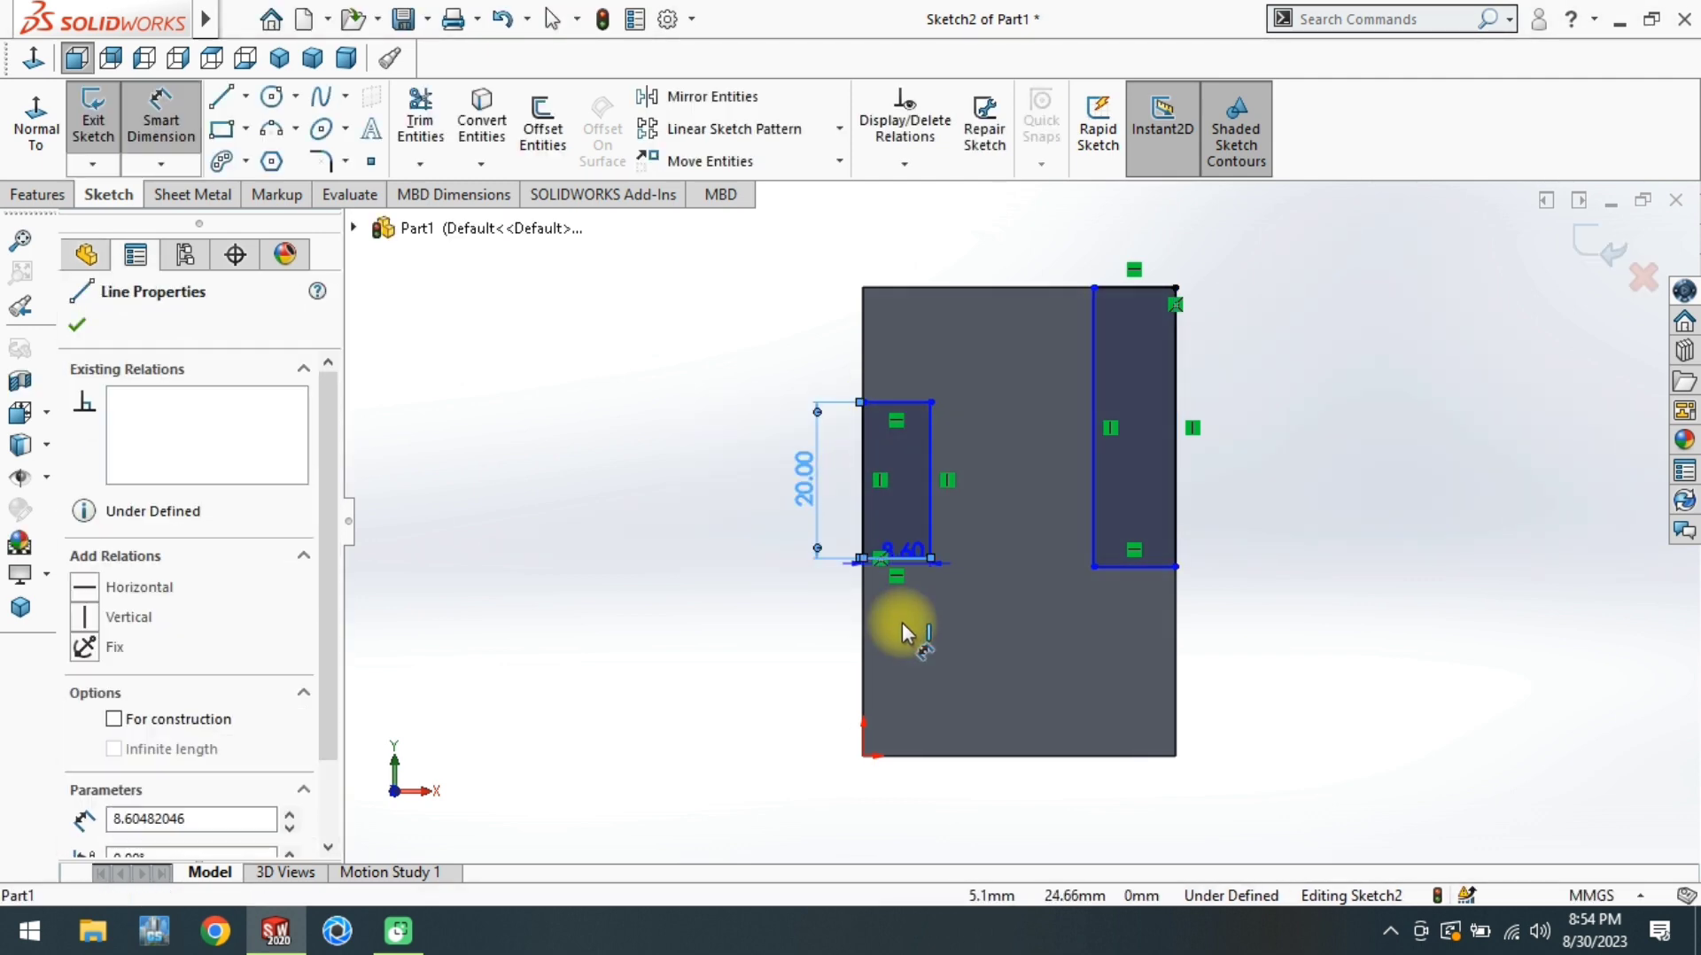
left_click(922, 755)
left_click(840, 702)
type("20")
key("Return")
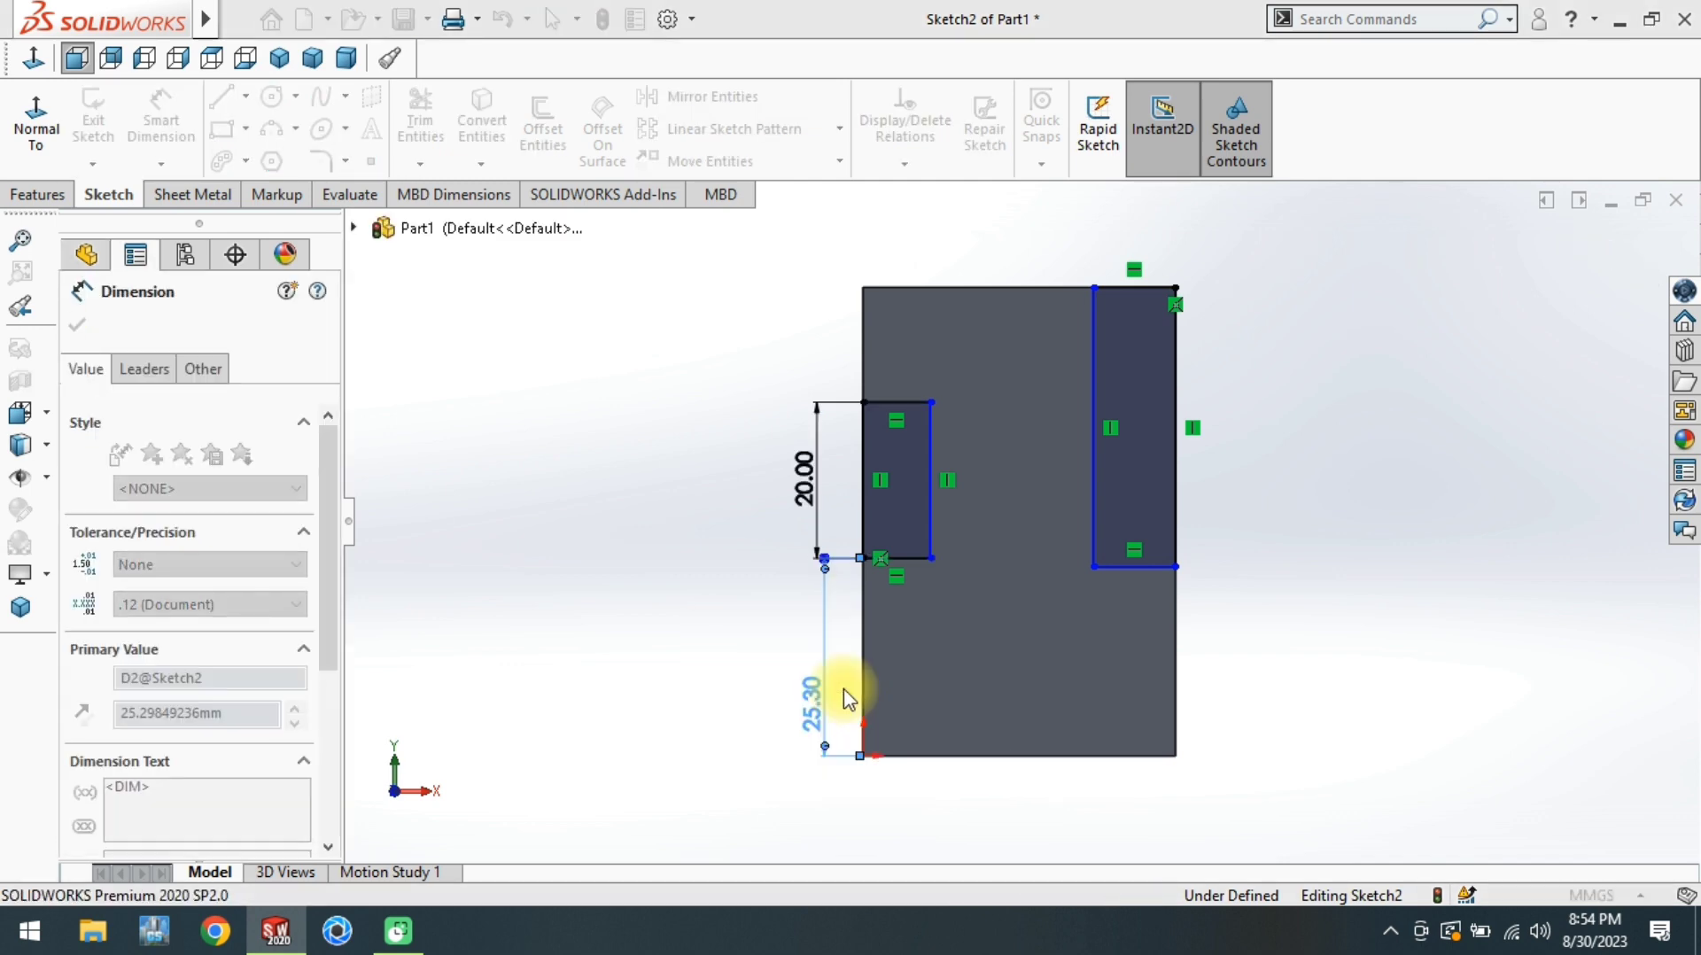
left_click(894, 441)
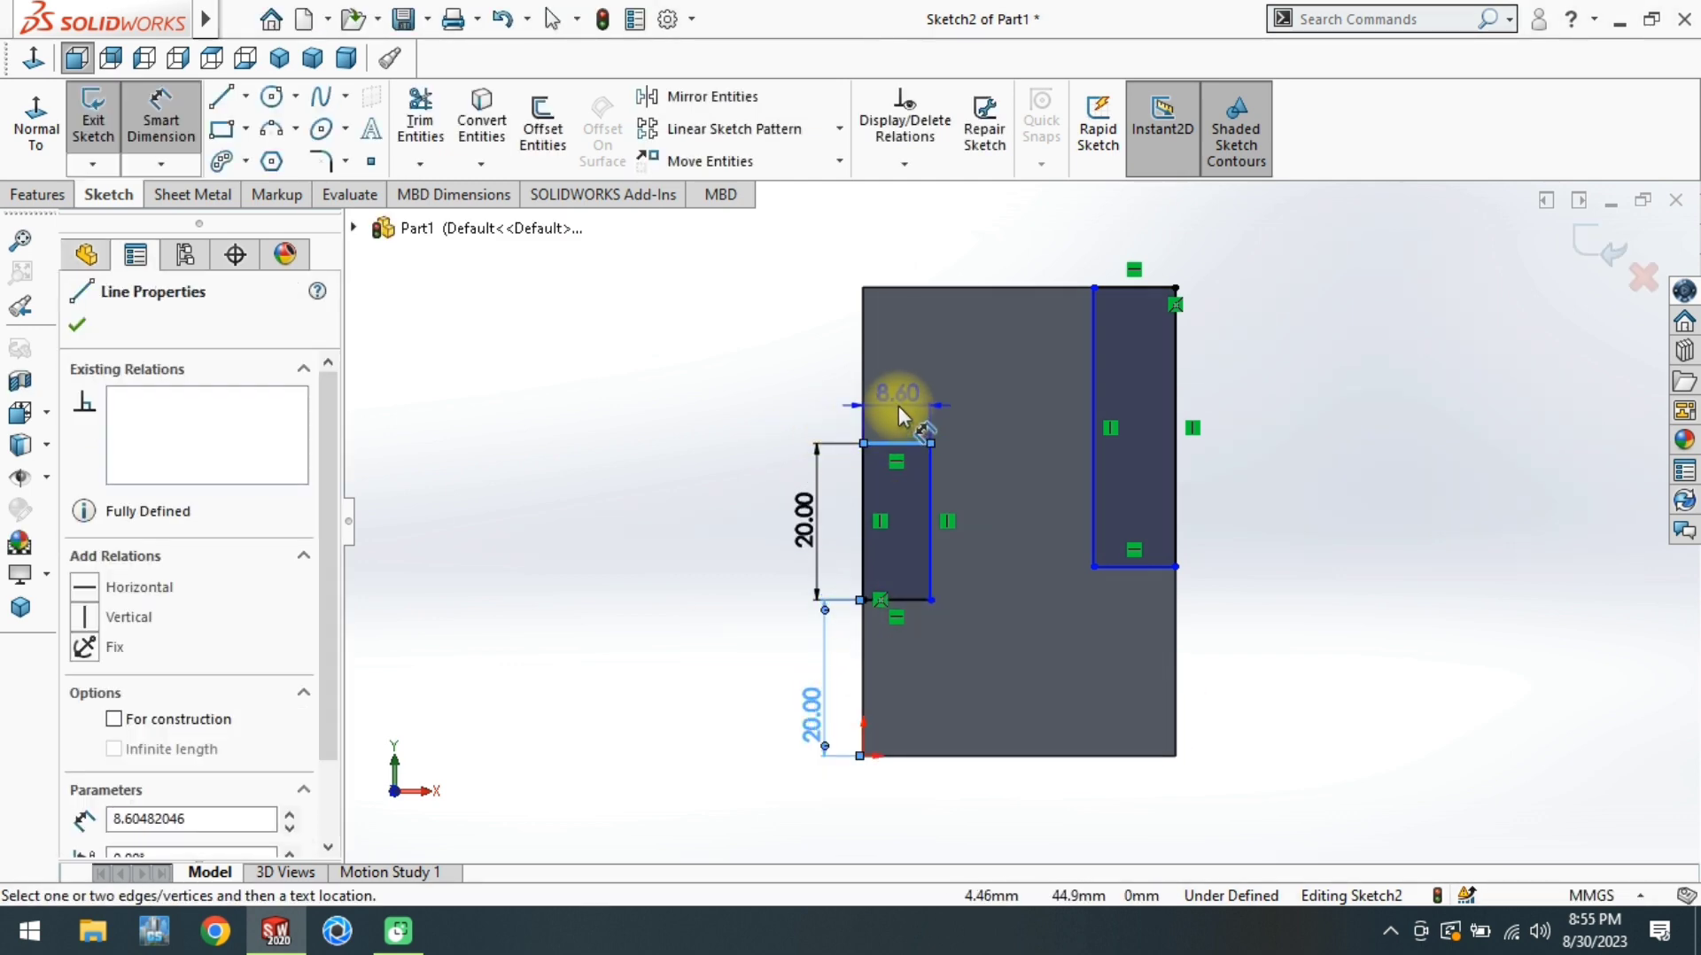
left_click(898, 406)
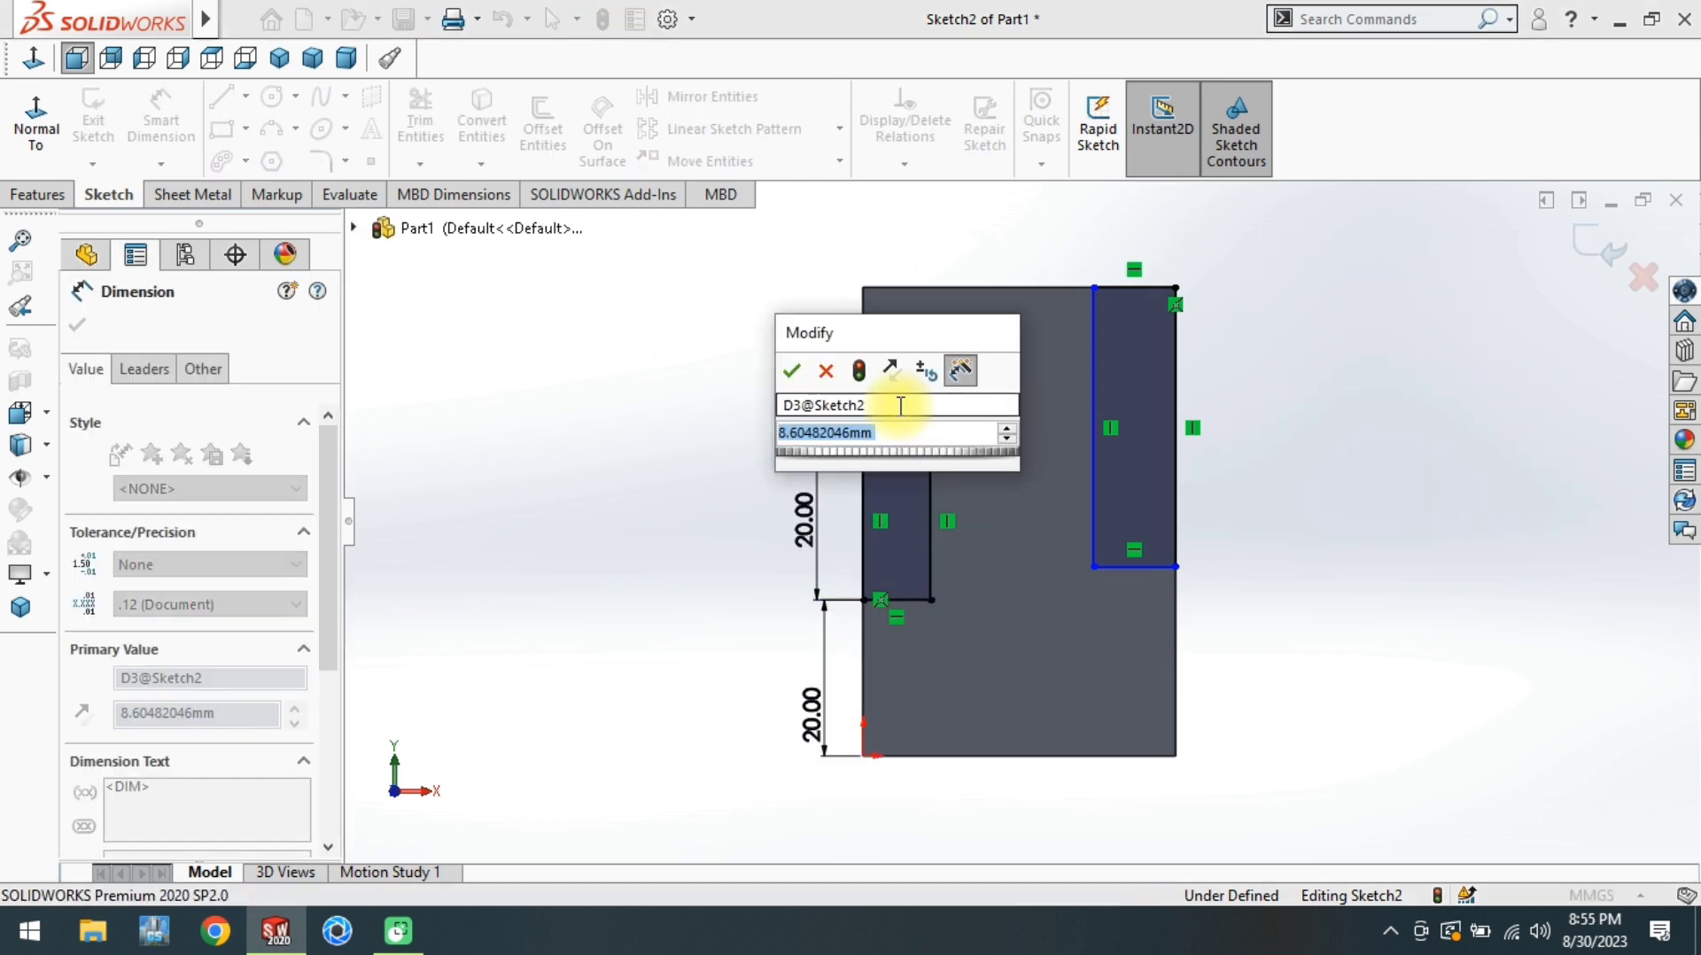
type("10")
key("Return")
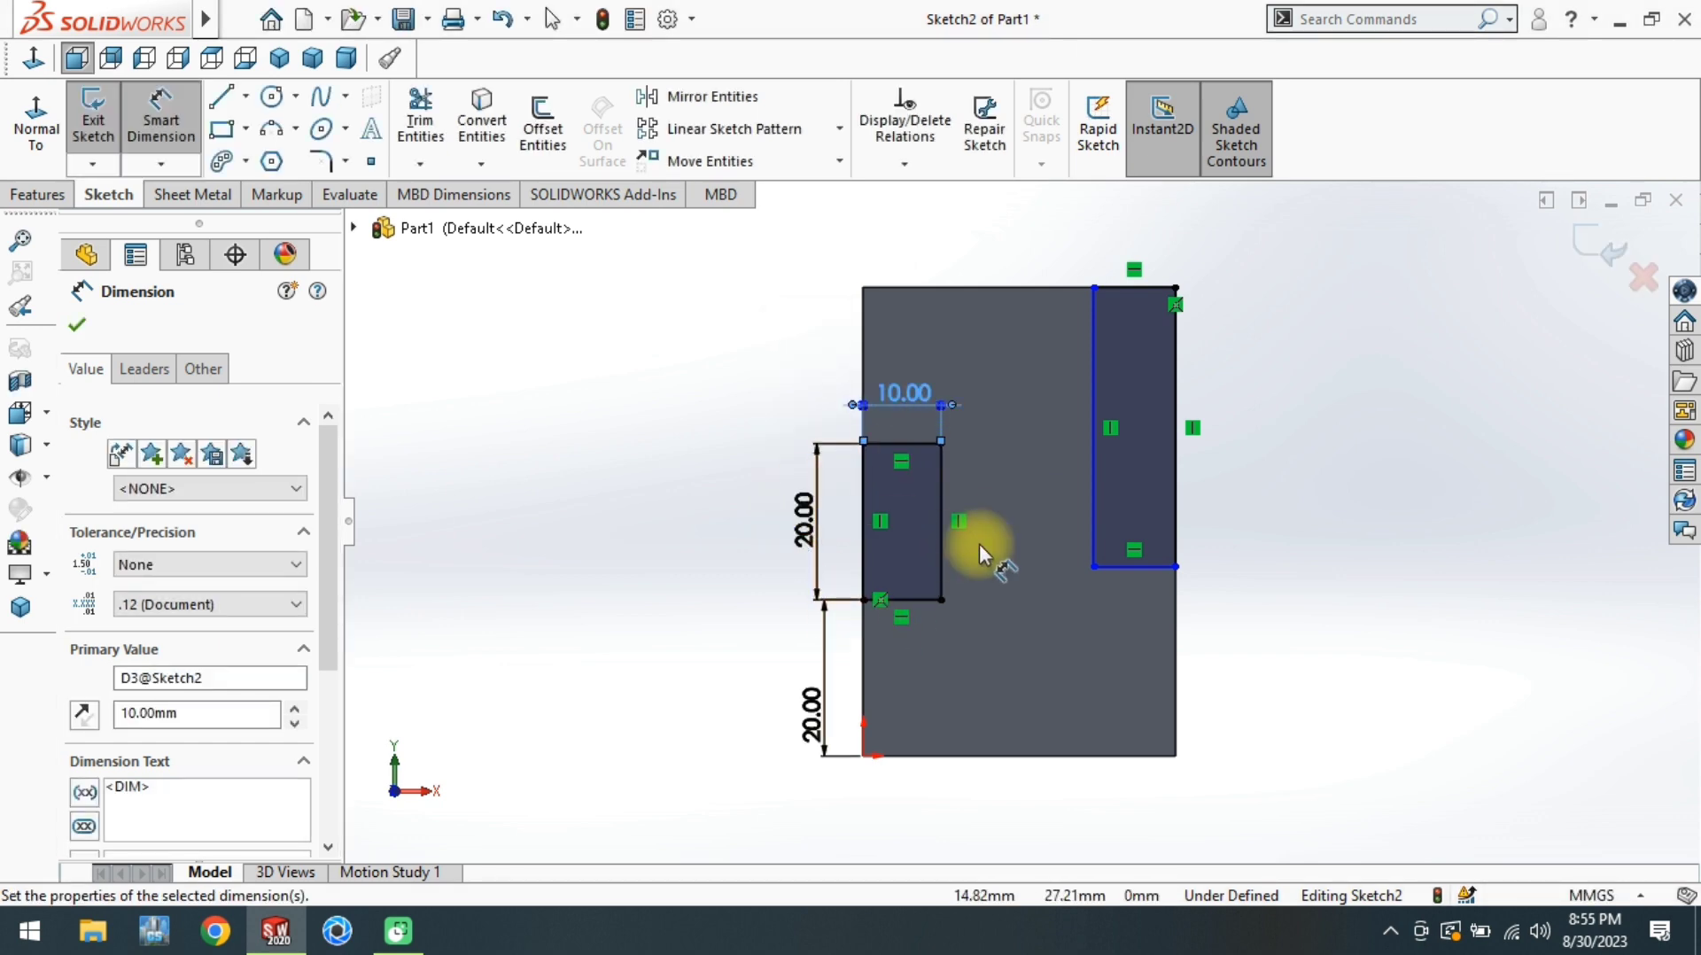
Dimension the right cut 20 mm wide, ending 10 mm above the bottom edge
left_click(1143, 572)
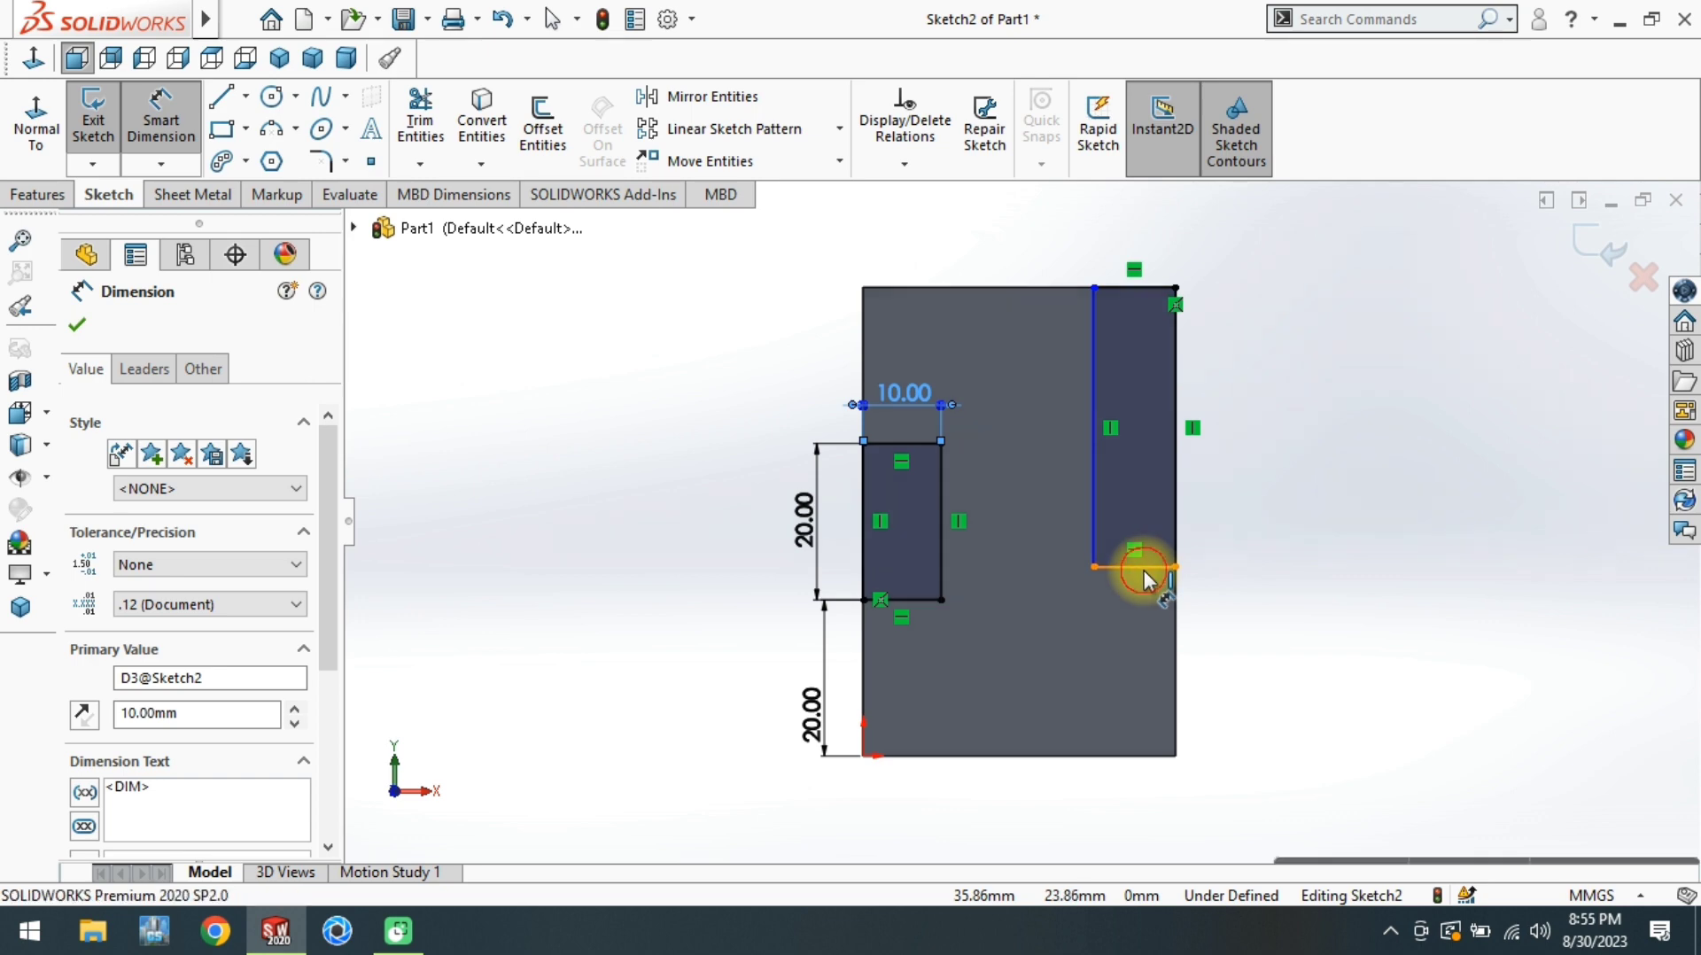
left_click(1140, 640)
type("2")
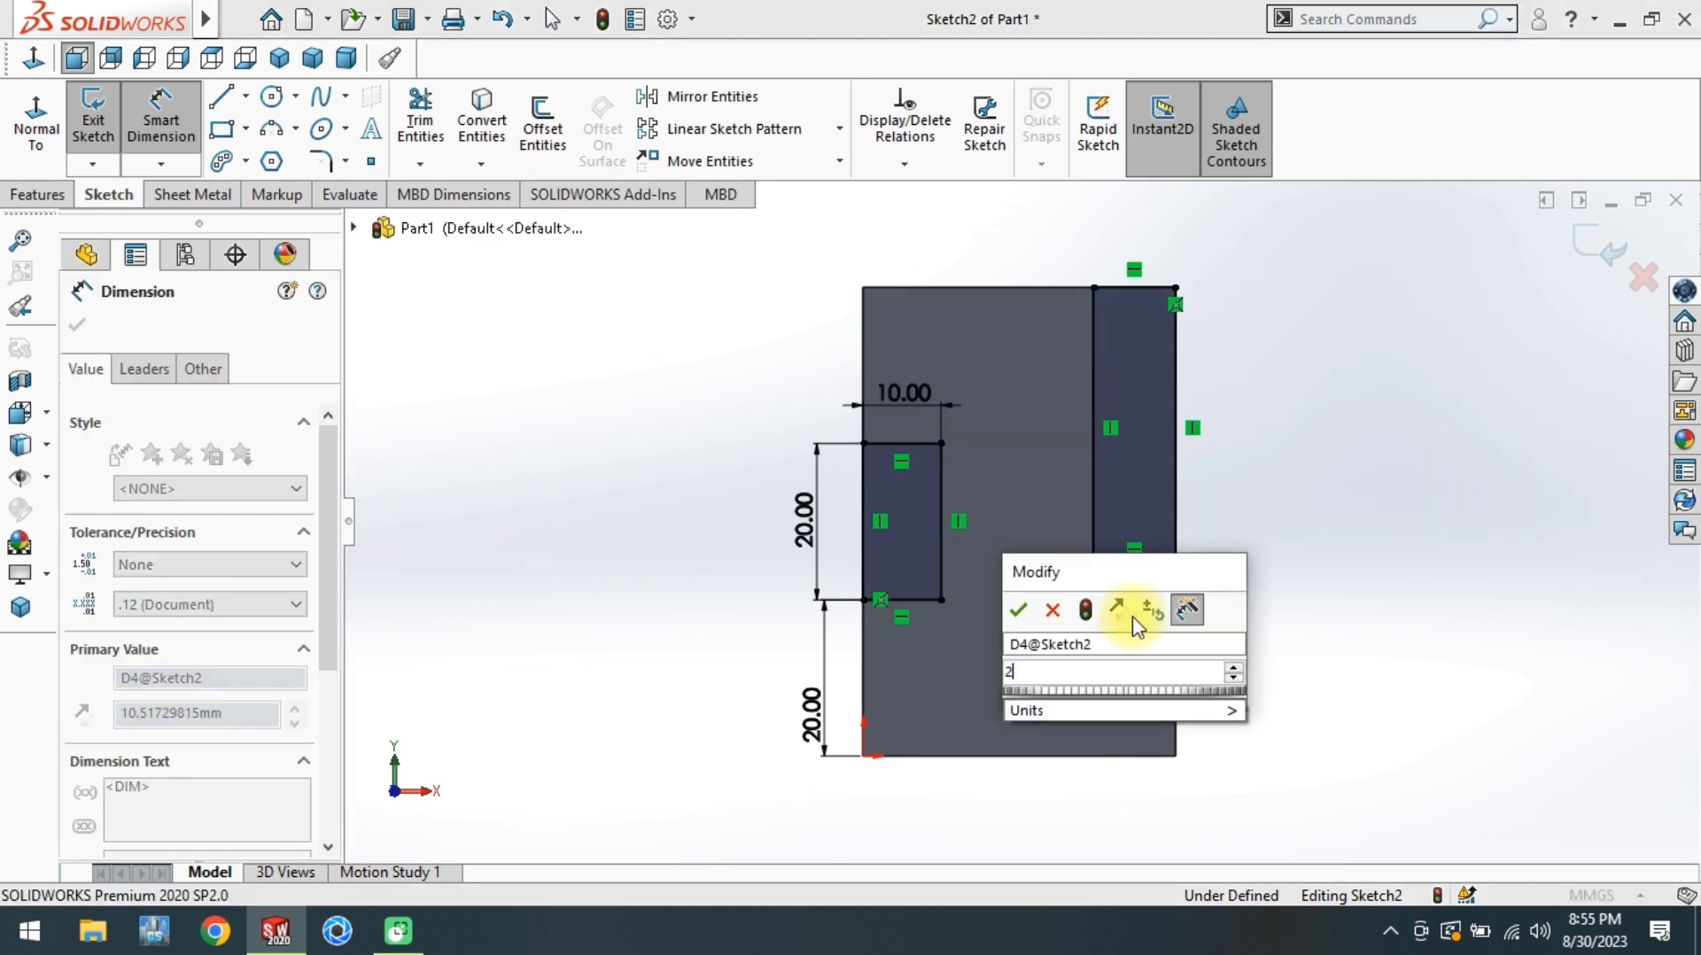
type("0")
key("Return")
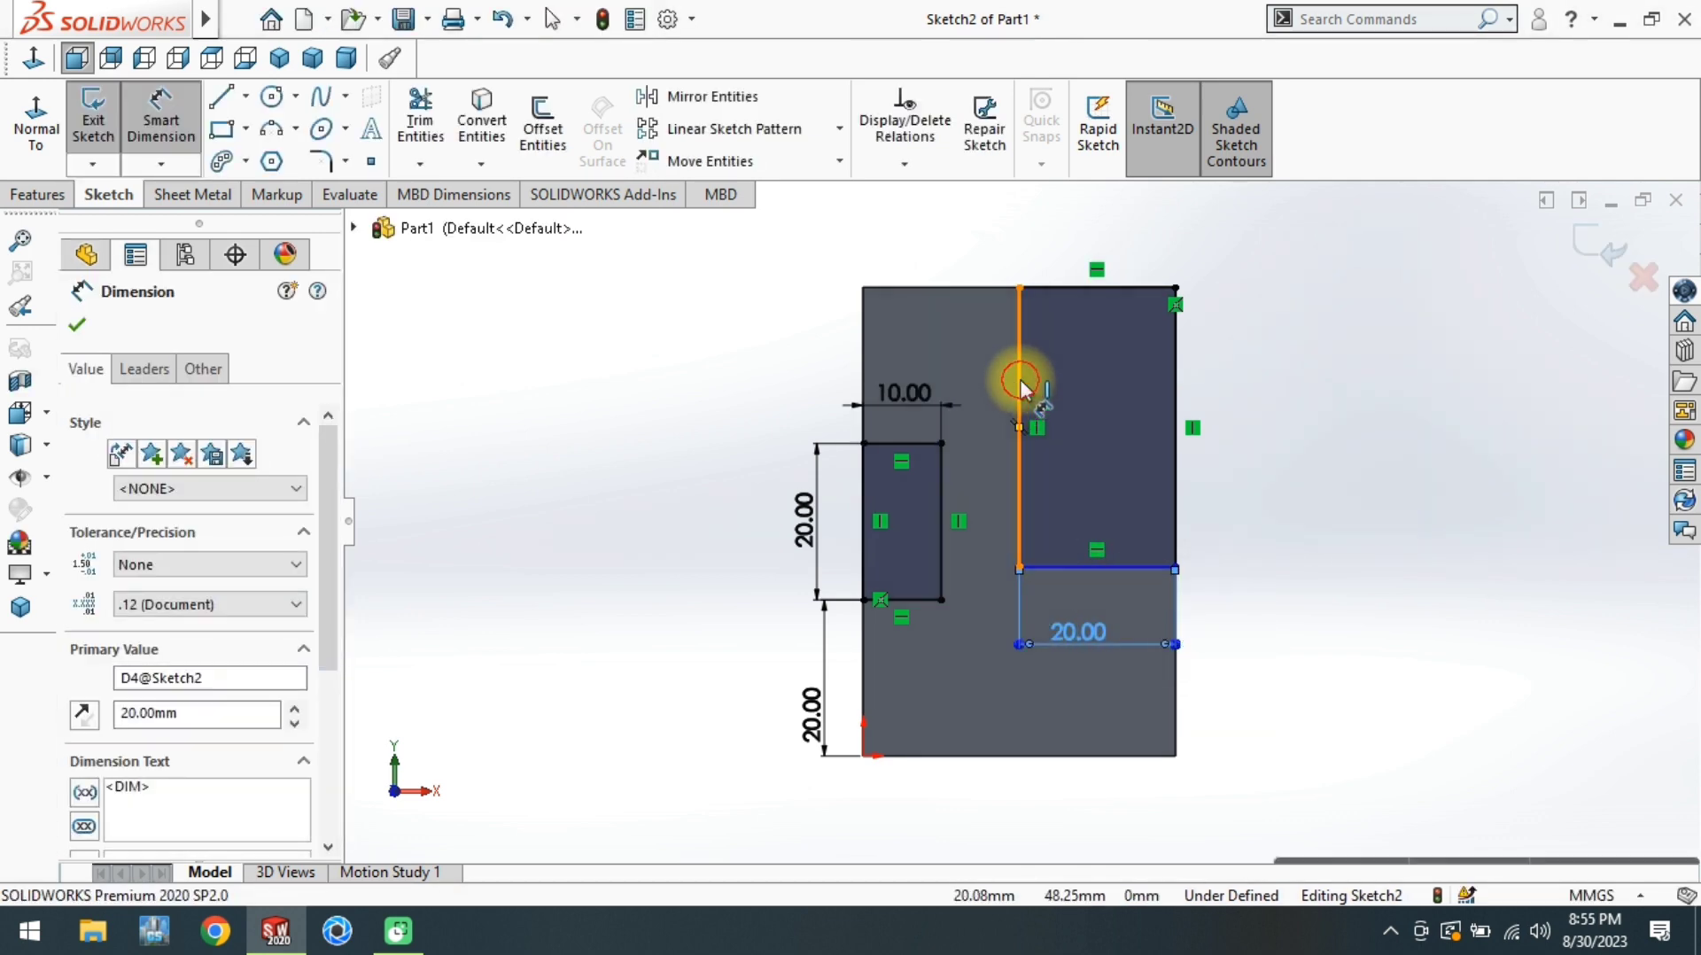
left_click(1021, 382)
key("Escape")
left_click(1113, 758)
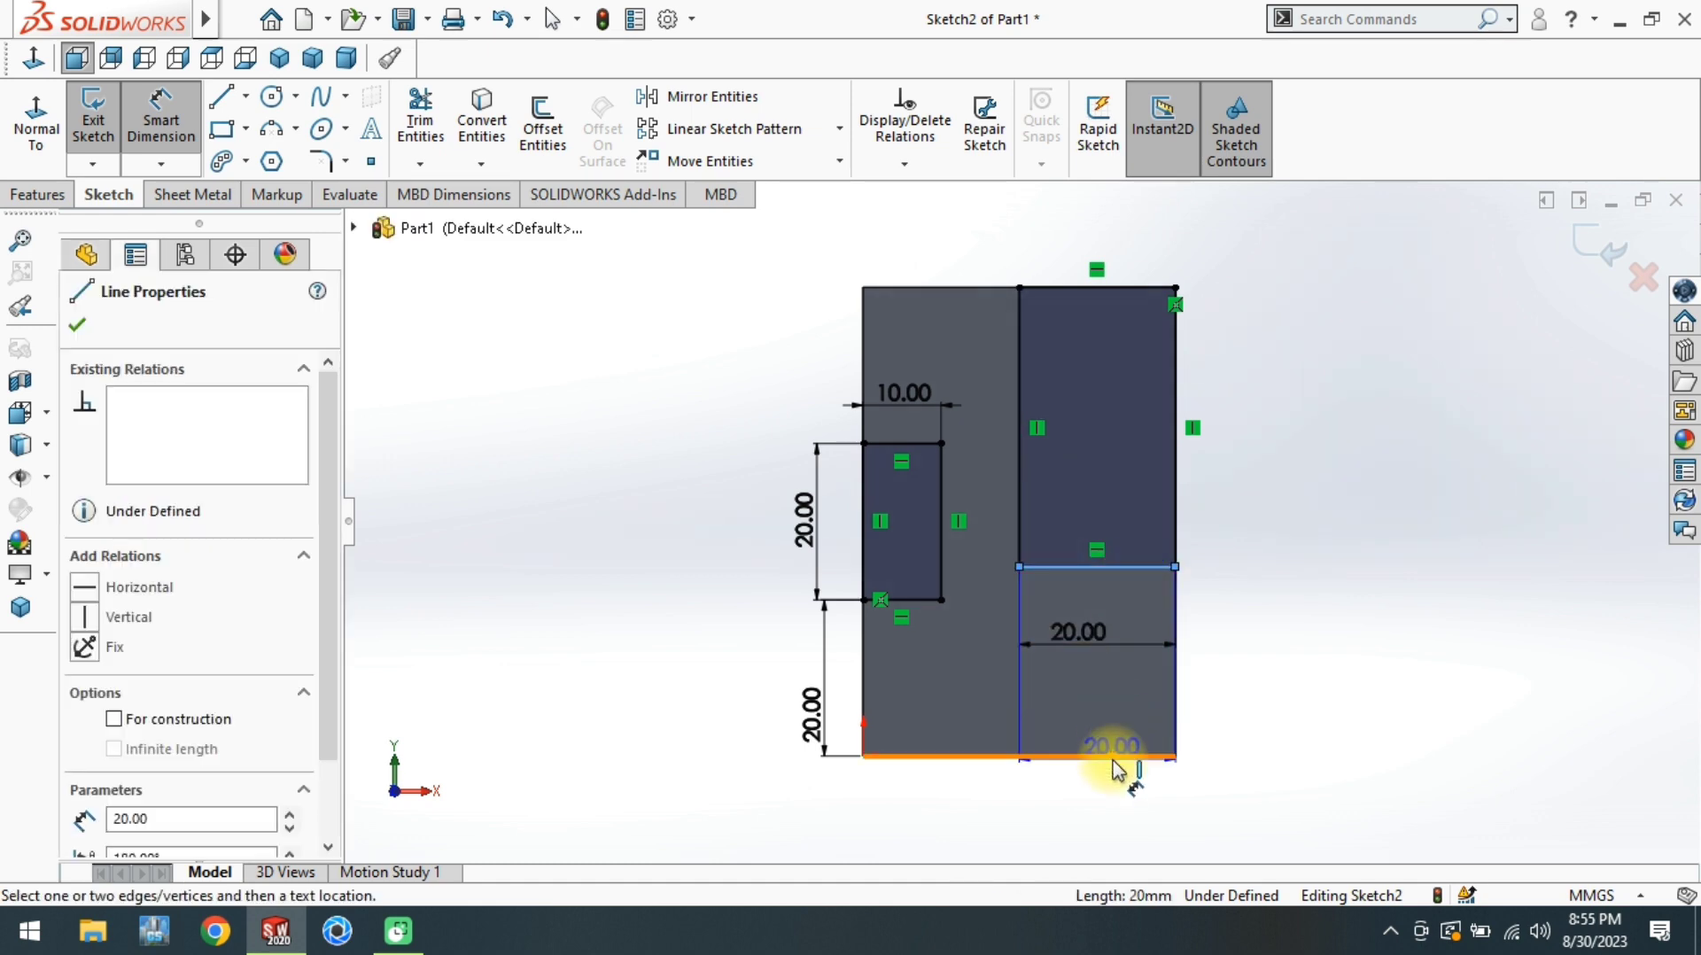
left_click(1176, 682)
left_click(1222, 700)
type("10")
key("Return")
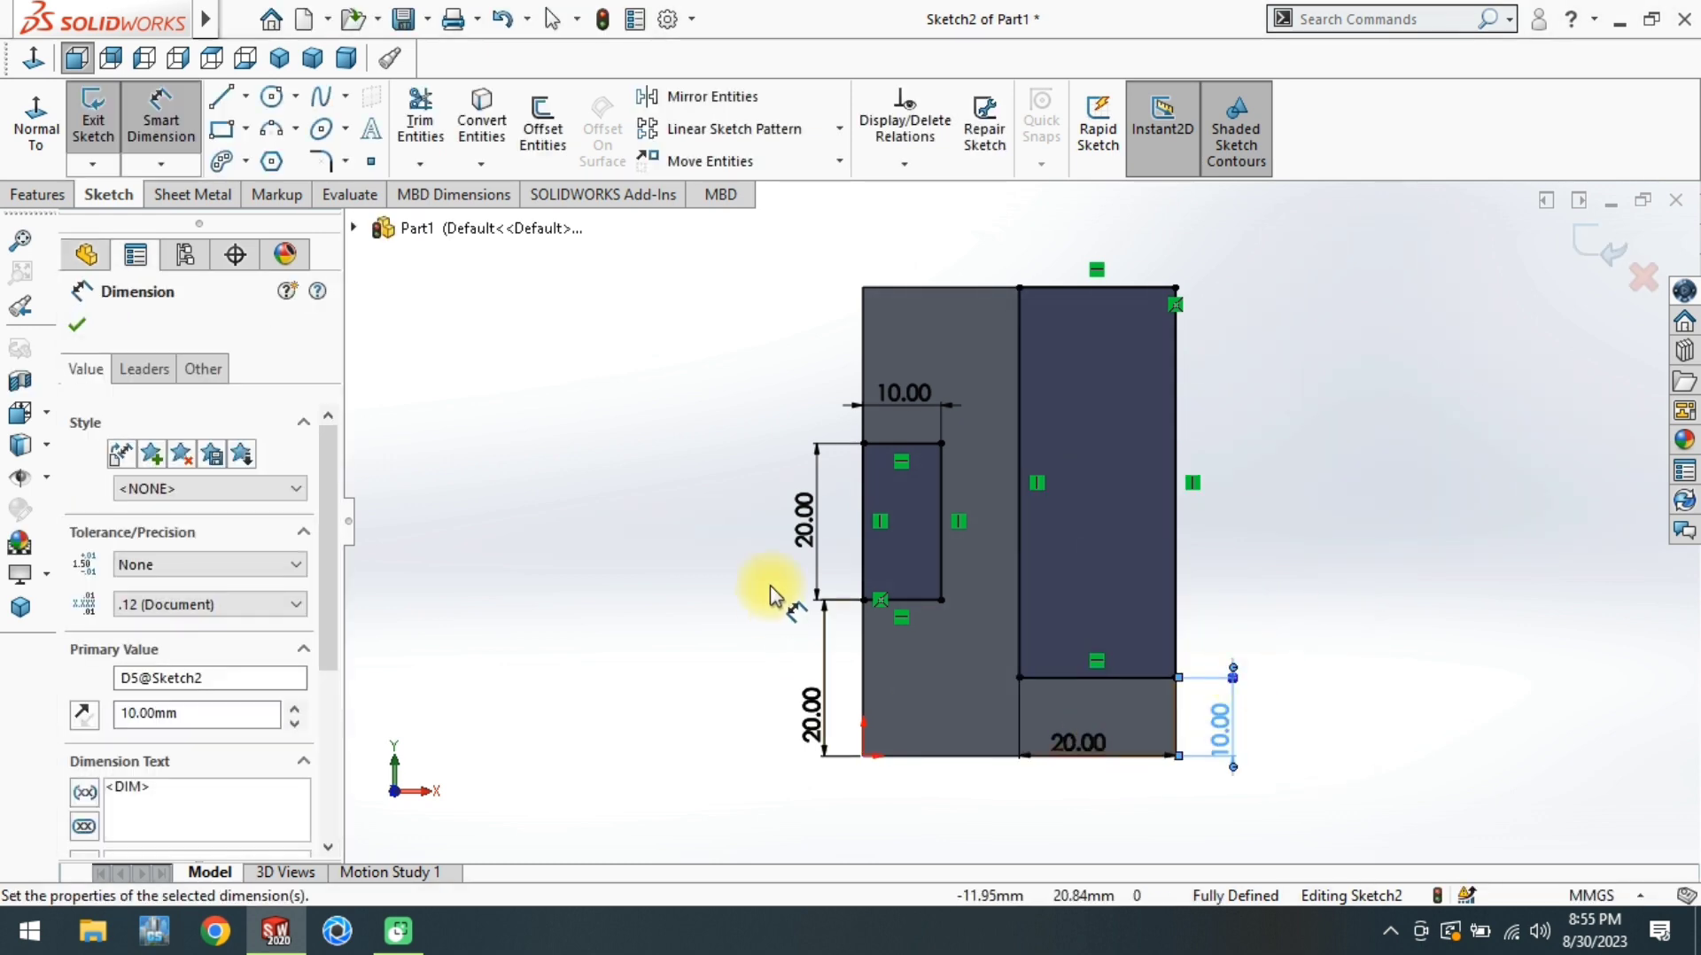
left_click(56, 202)
Apply a 25 mm blind Extruded Cut and inspect the resulting stepped part
left_click(369, 124)
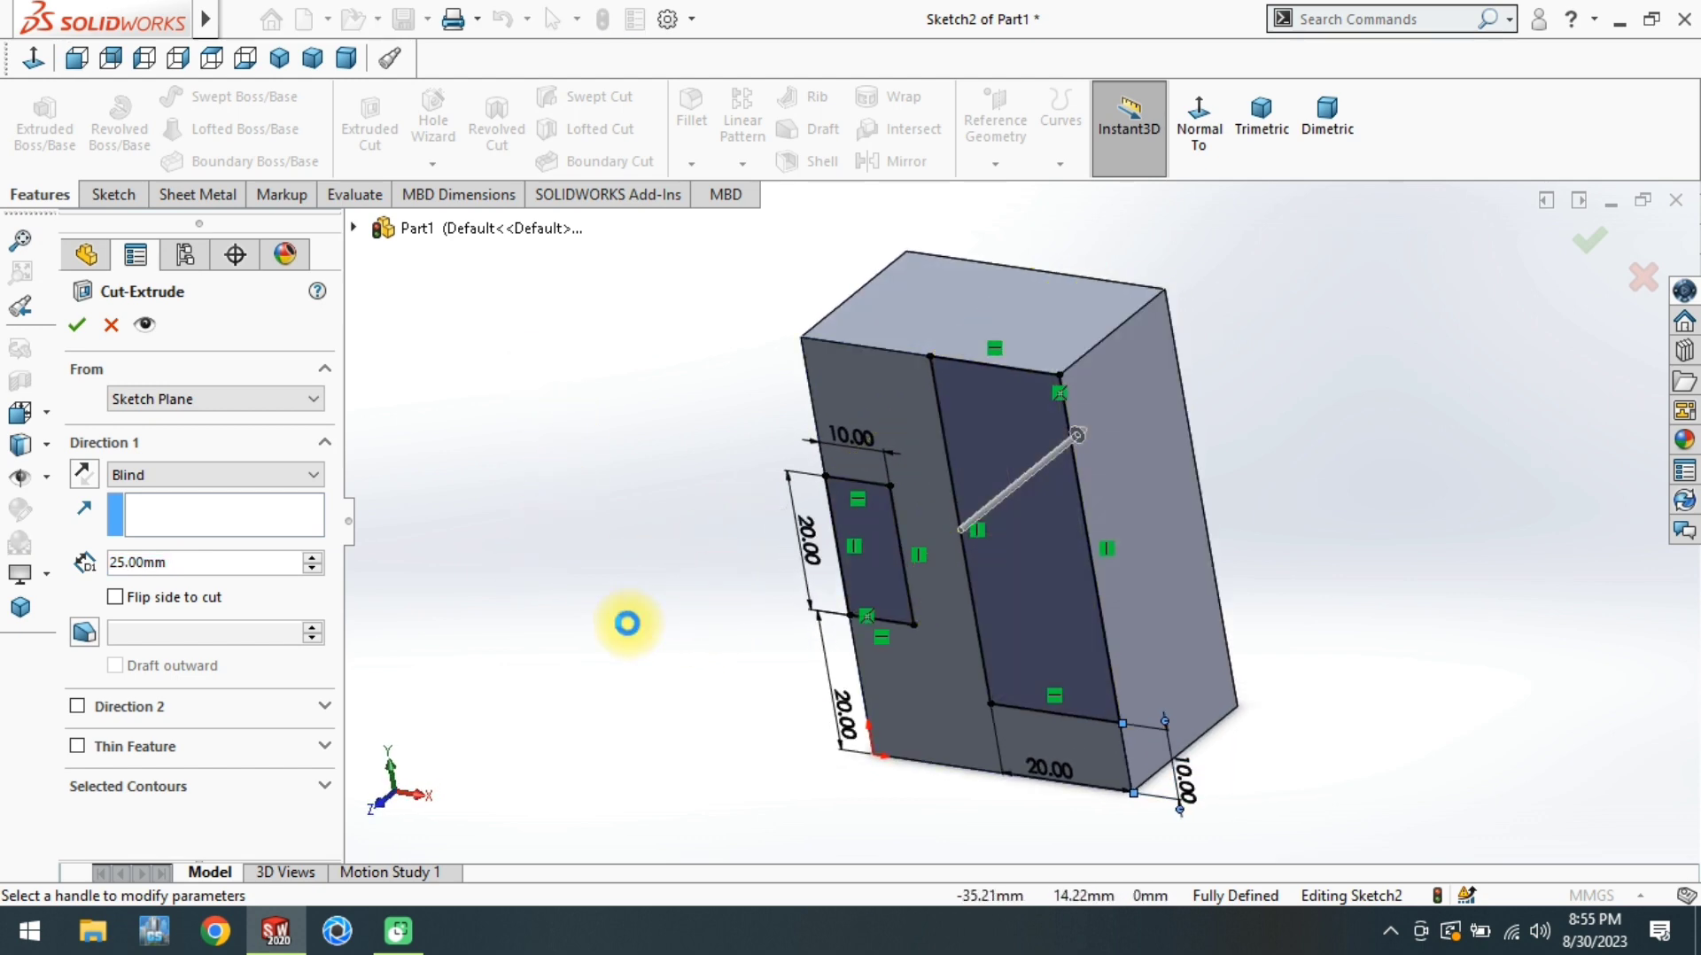
key("Return")
mouse_move(1032, 588)
middle_mouse_down()
mouse_move(1038, 536)
mouse_move(1120, 428)
mouse_move(1055, 550)
mouse_move(999, 606)
mouse_move(947, 620)
mouse_move(1085, 523)
middle_mouse_up()
scroll(966, 620, "down", 2)
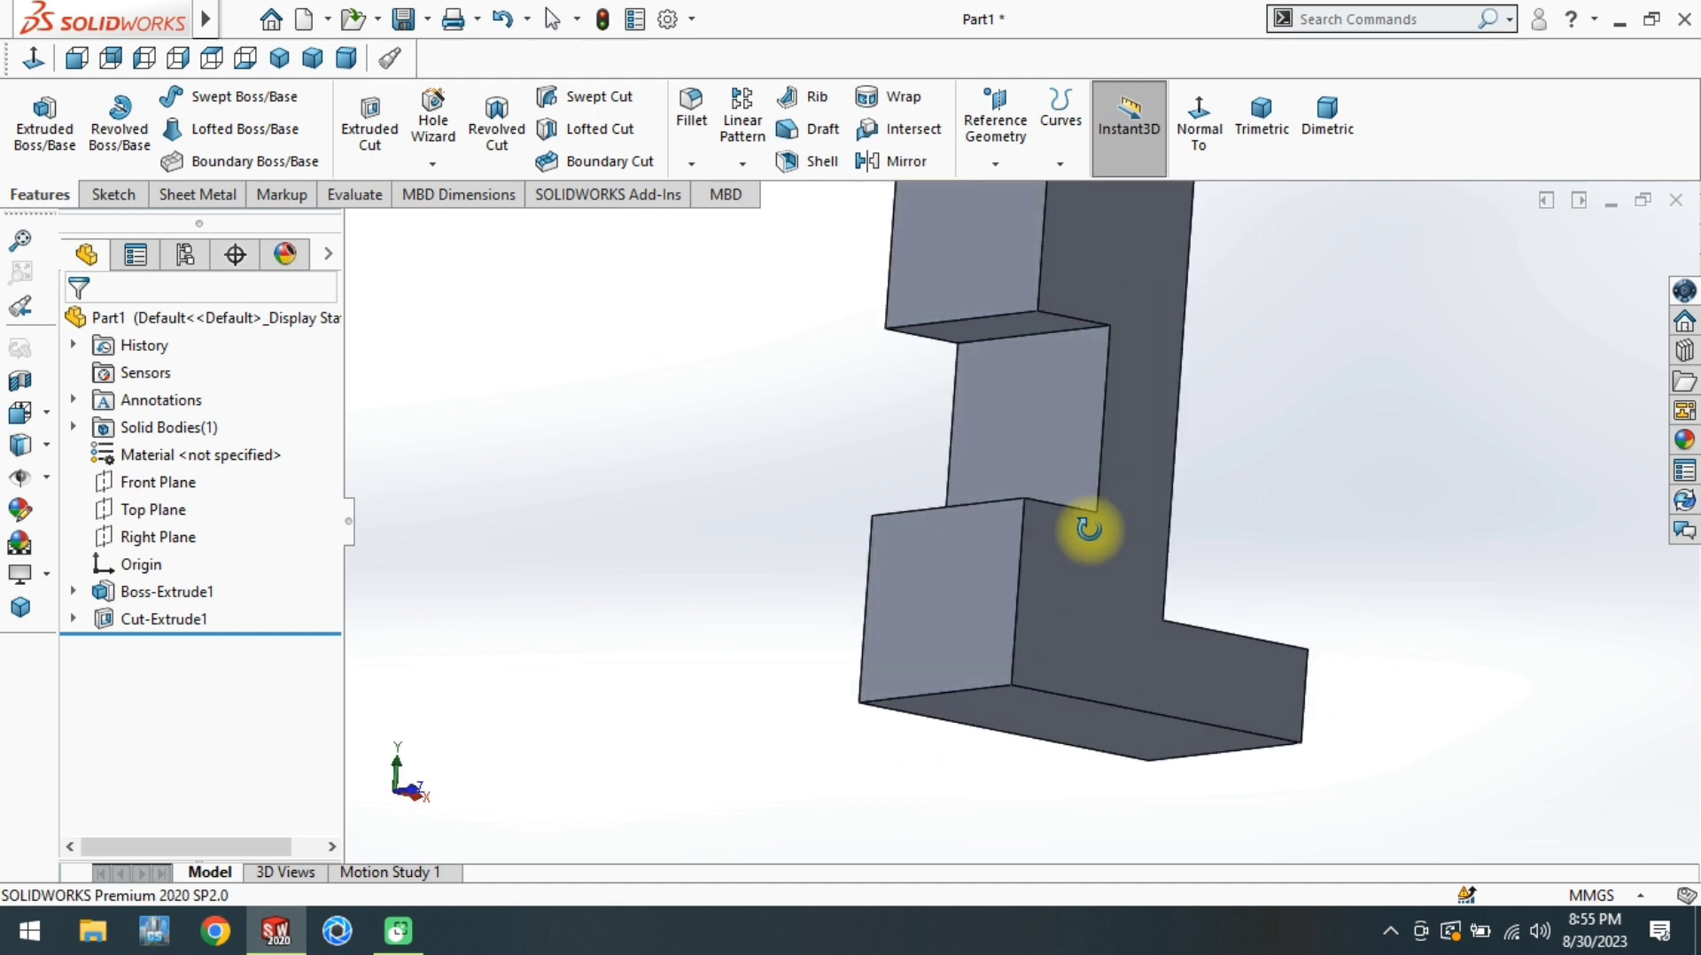
scroll(1045, 550, "up", 4)
scroll(1063, 603, "down", 3)
scroll(1063, 638, "down", 2)
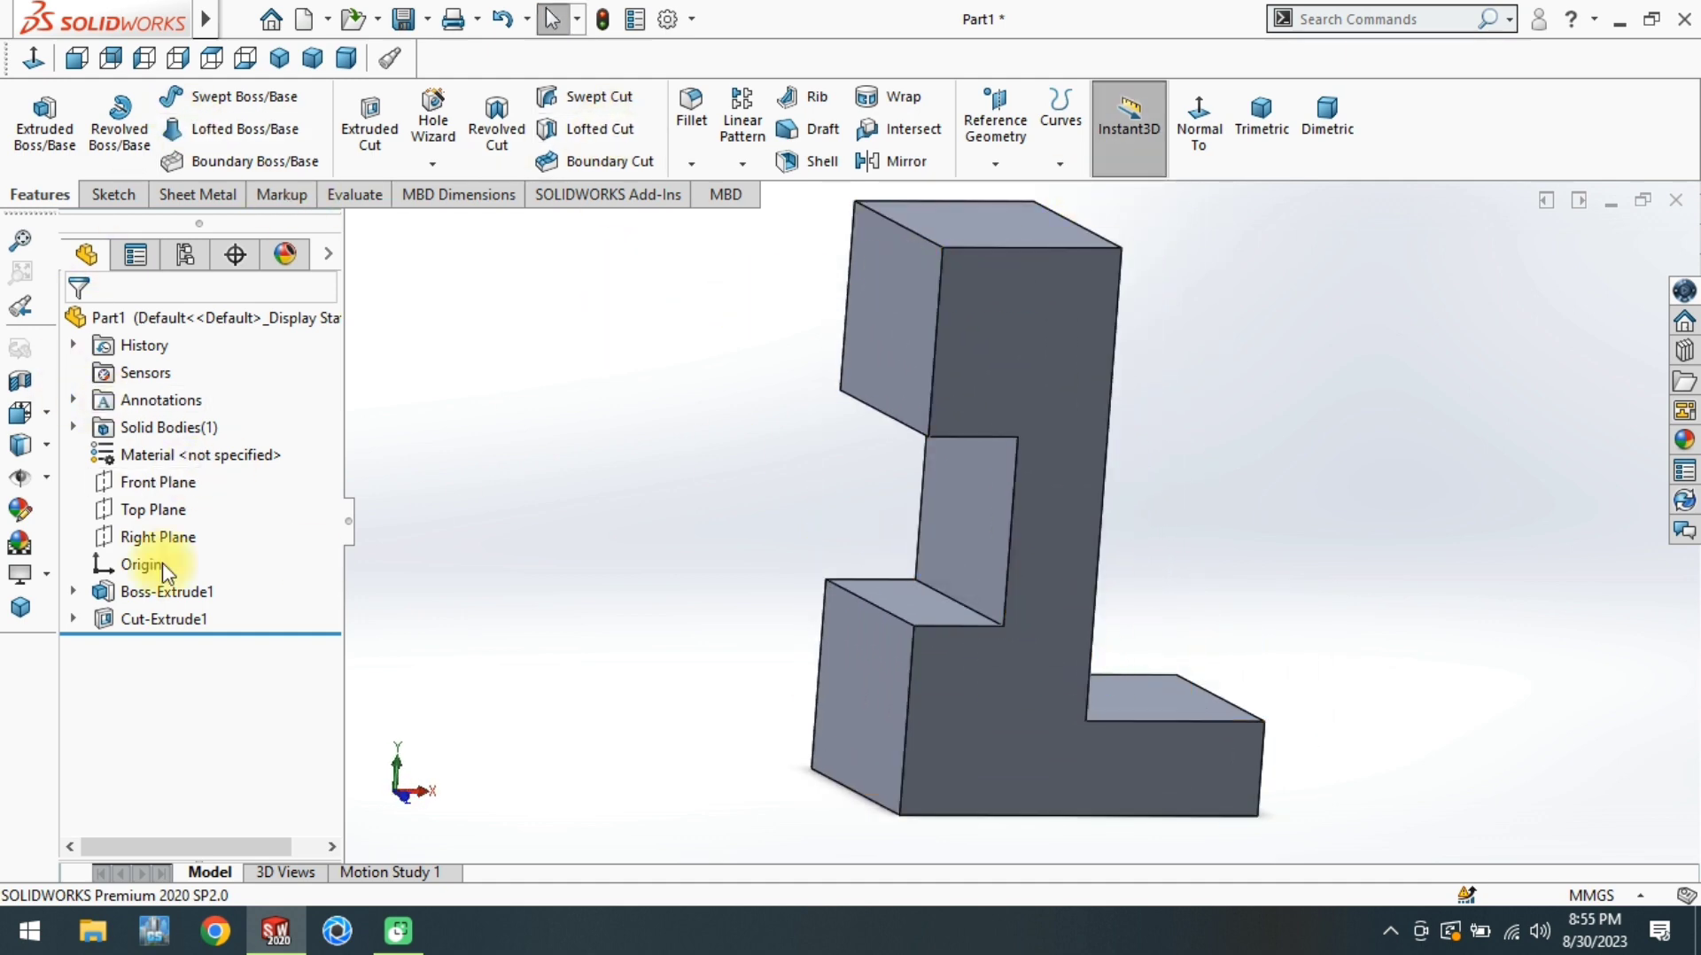
With hidden lines visible, check front, top, right, left, isometric and dimetric views, then reshade and save
left_click(40, 445)
left_click(50, 574)
left_click(76, 59)
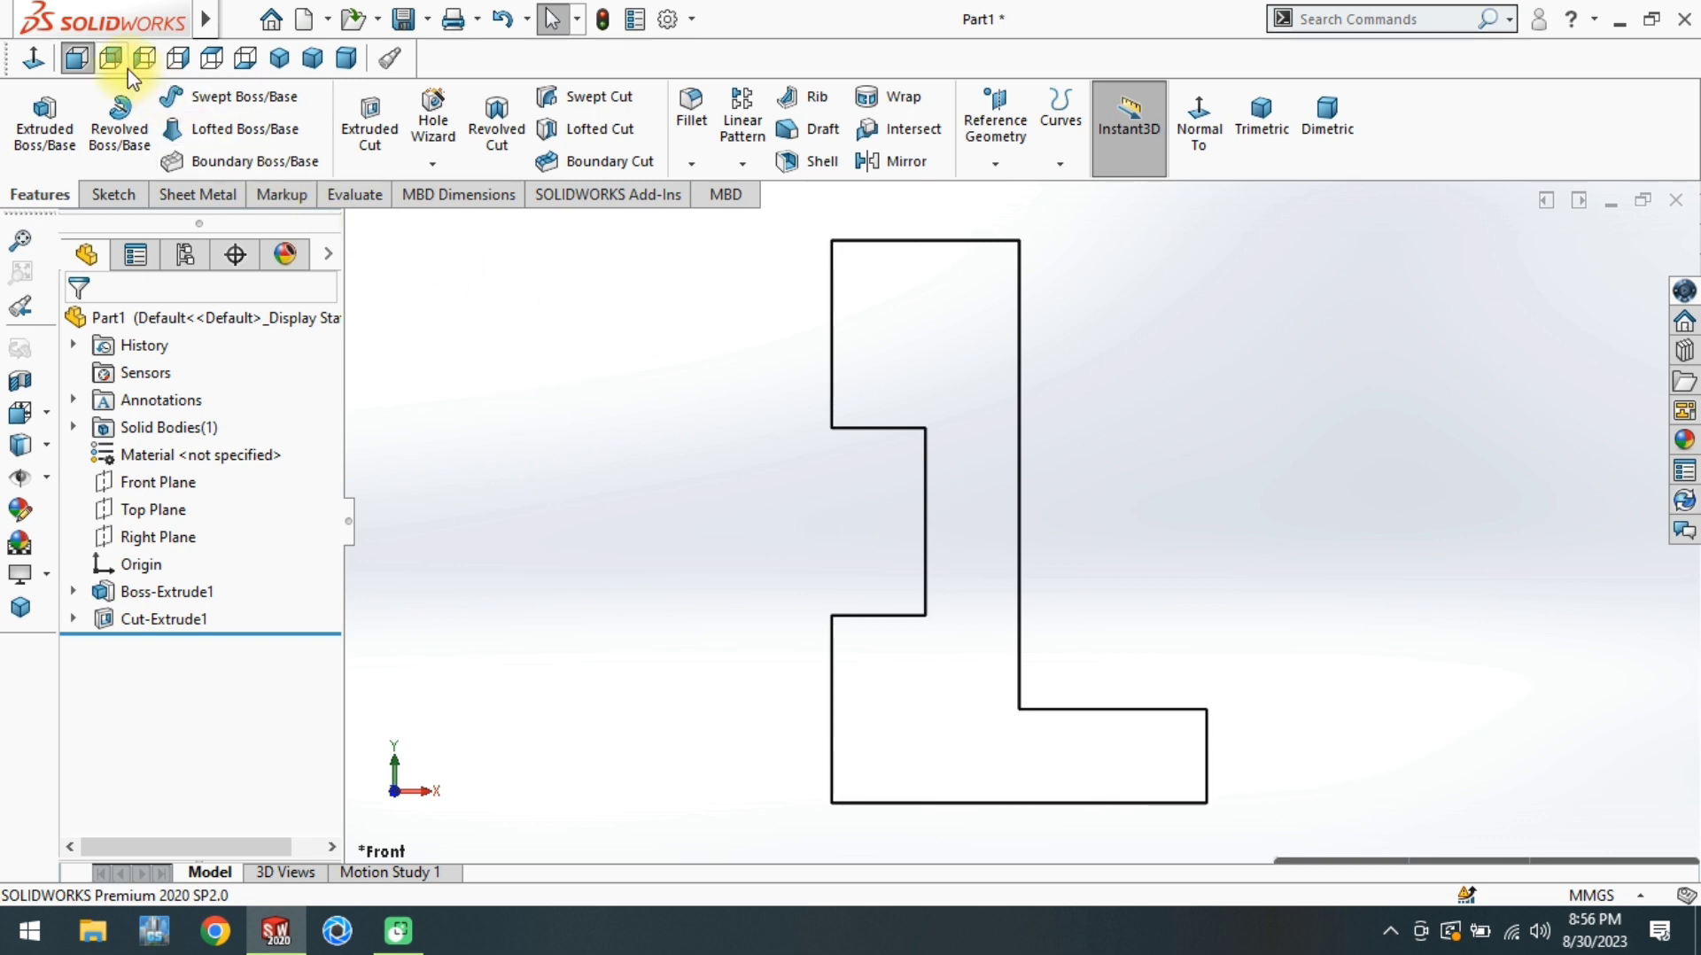
left_click(211, 71)
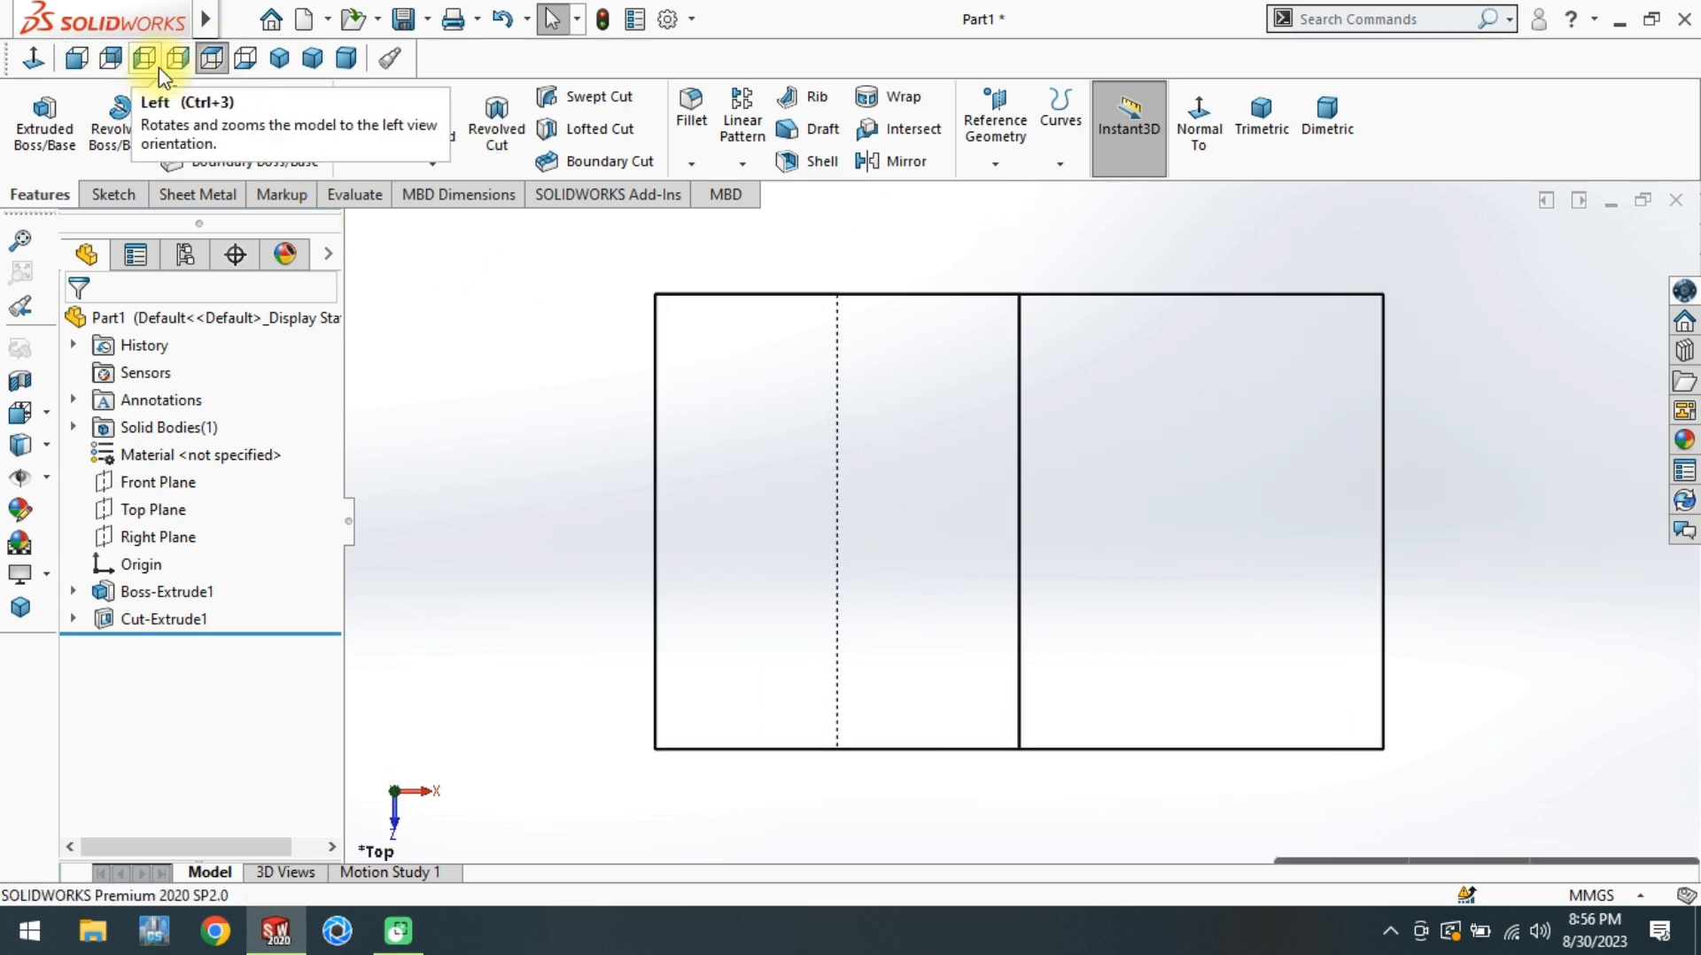
left_click(188, 68)
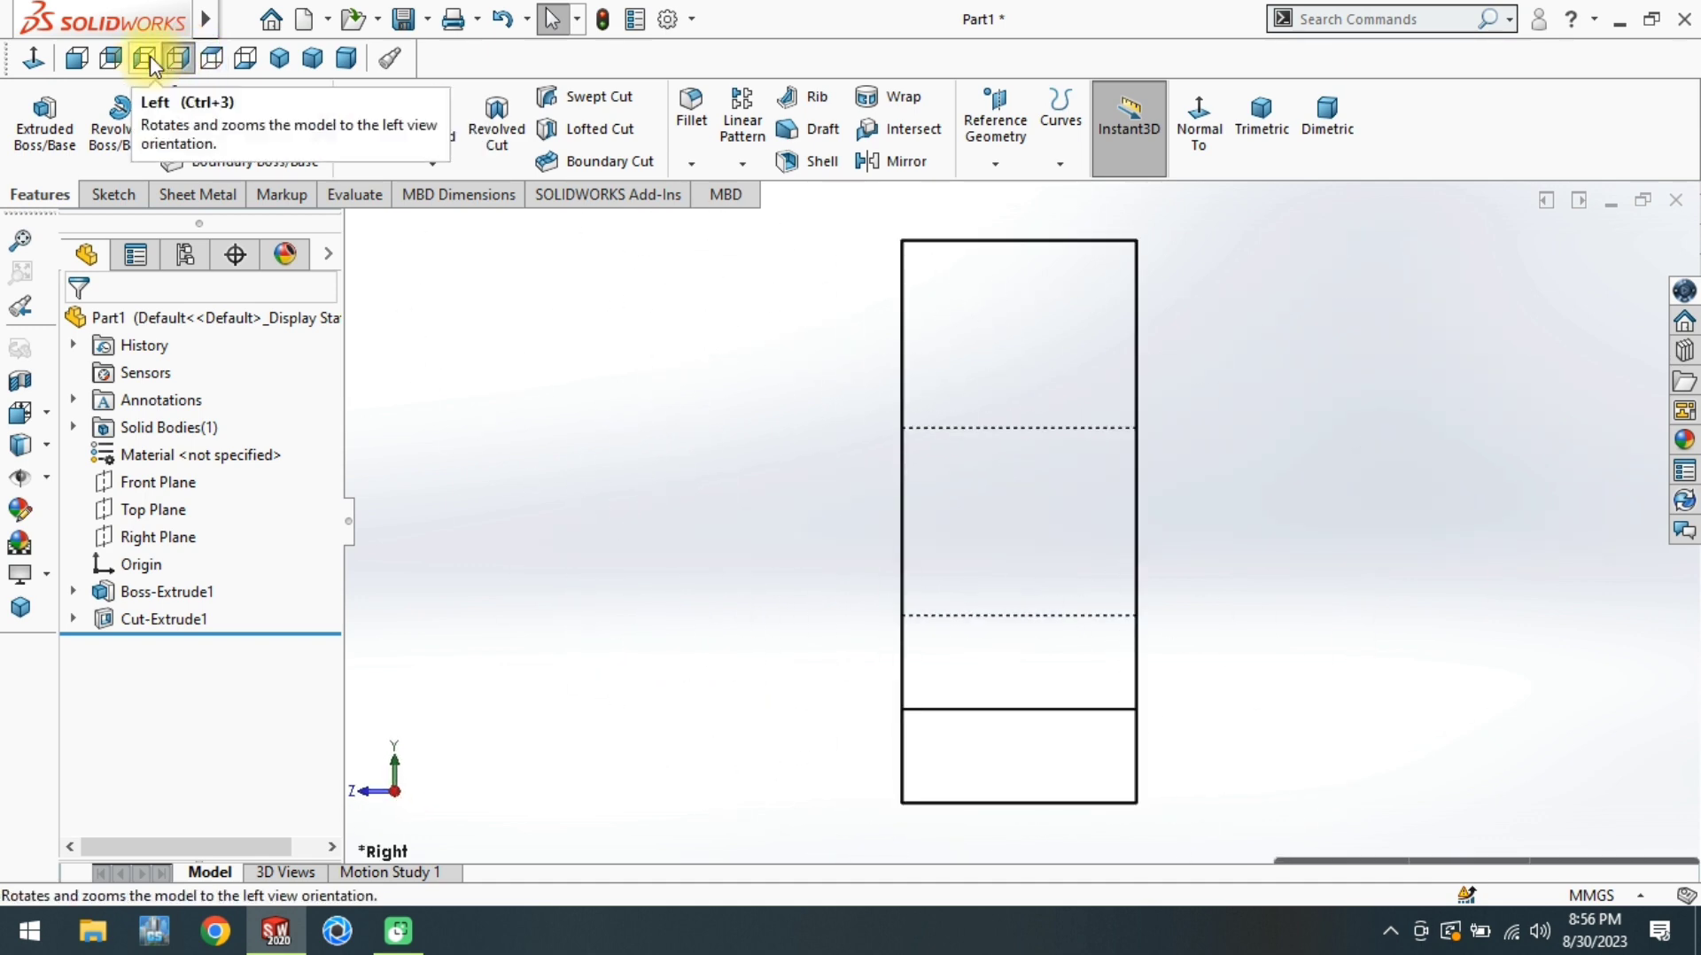
left_click(147, 60)
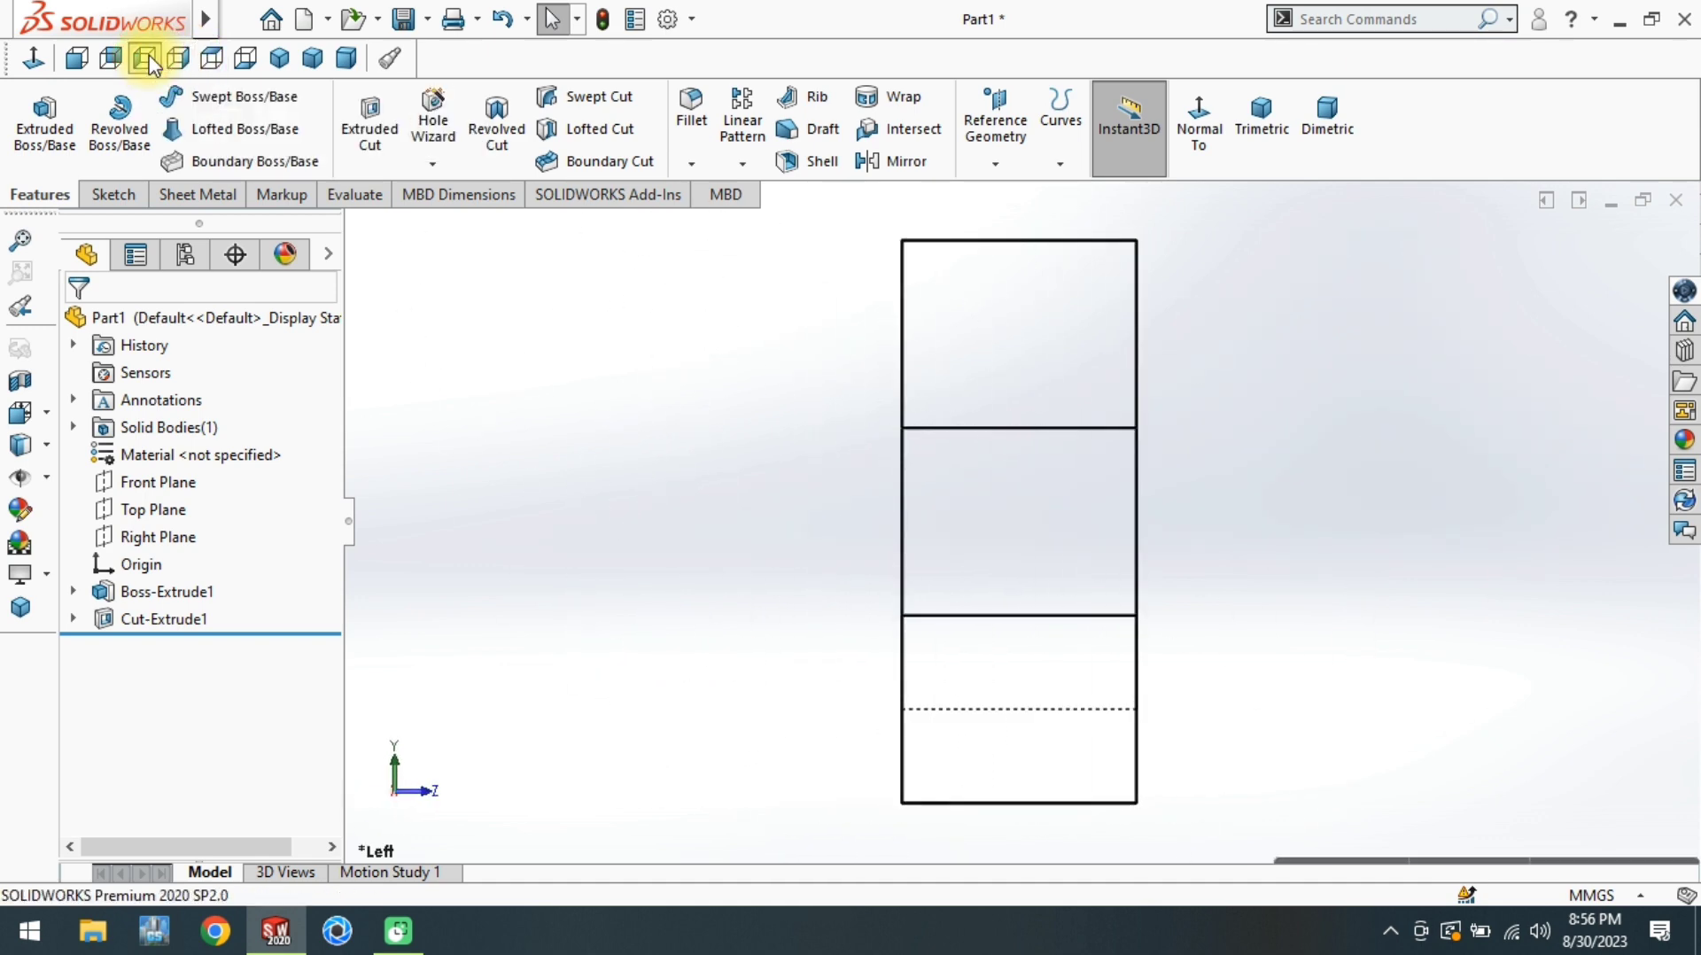
left_click(279, 59)
left_click(348, 59)
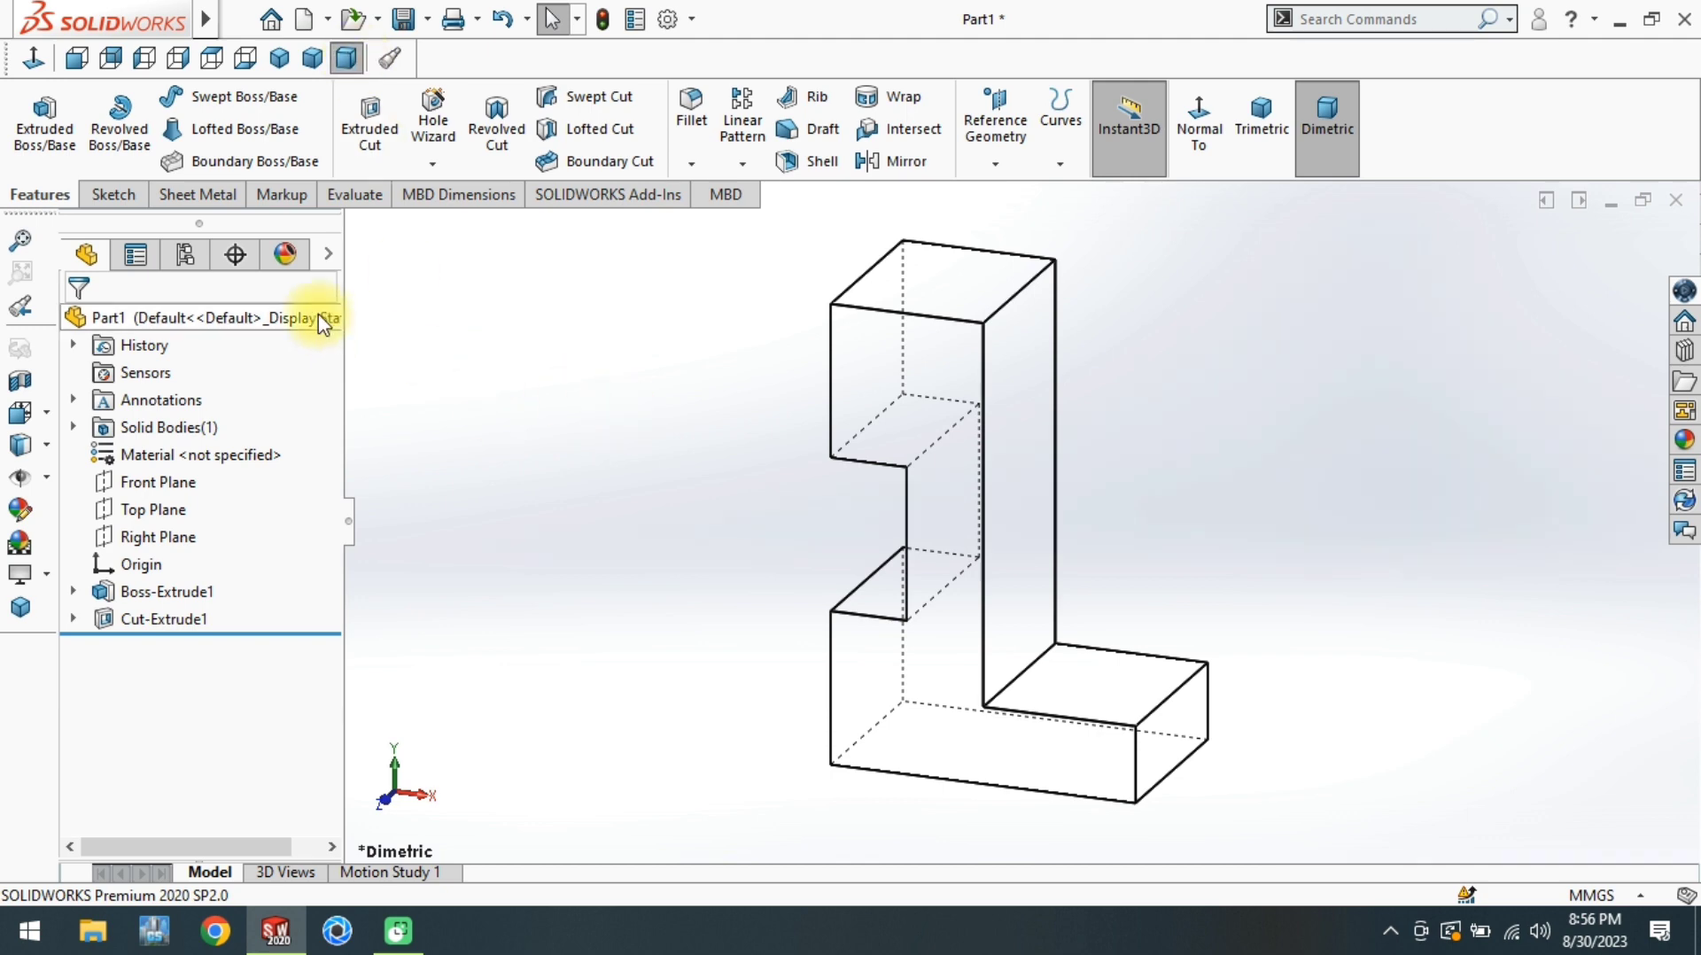
left_click(20, 445)
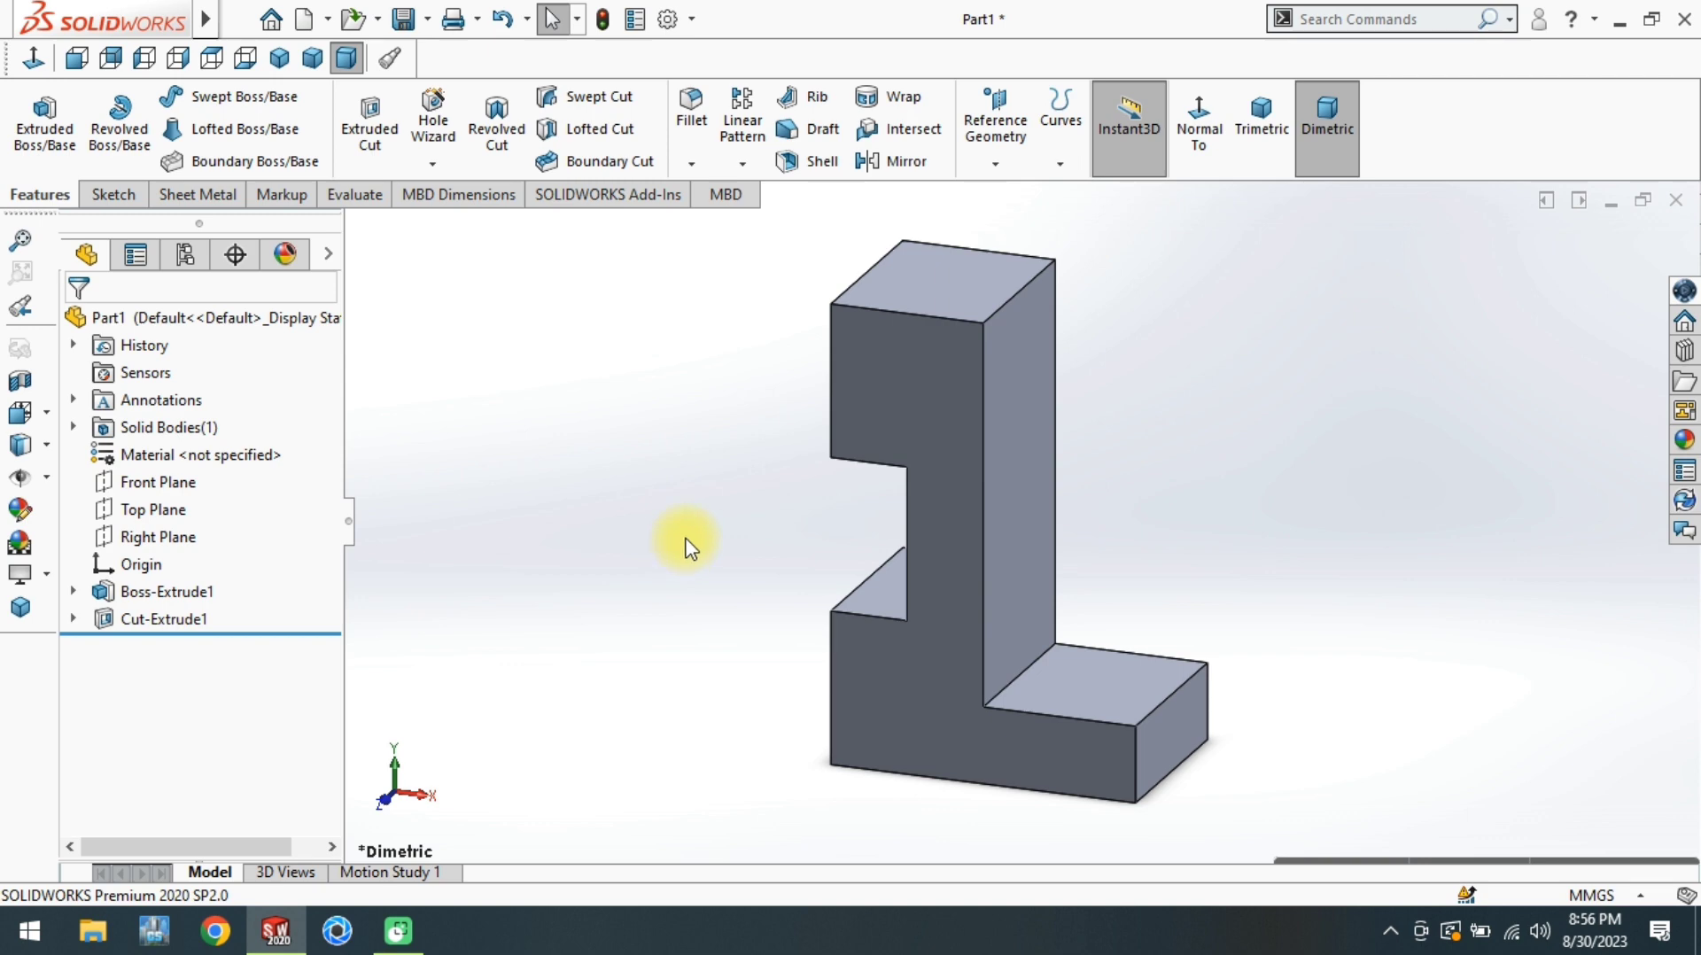
key("ctrl+s")
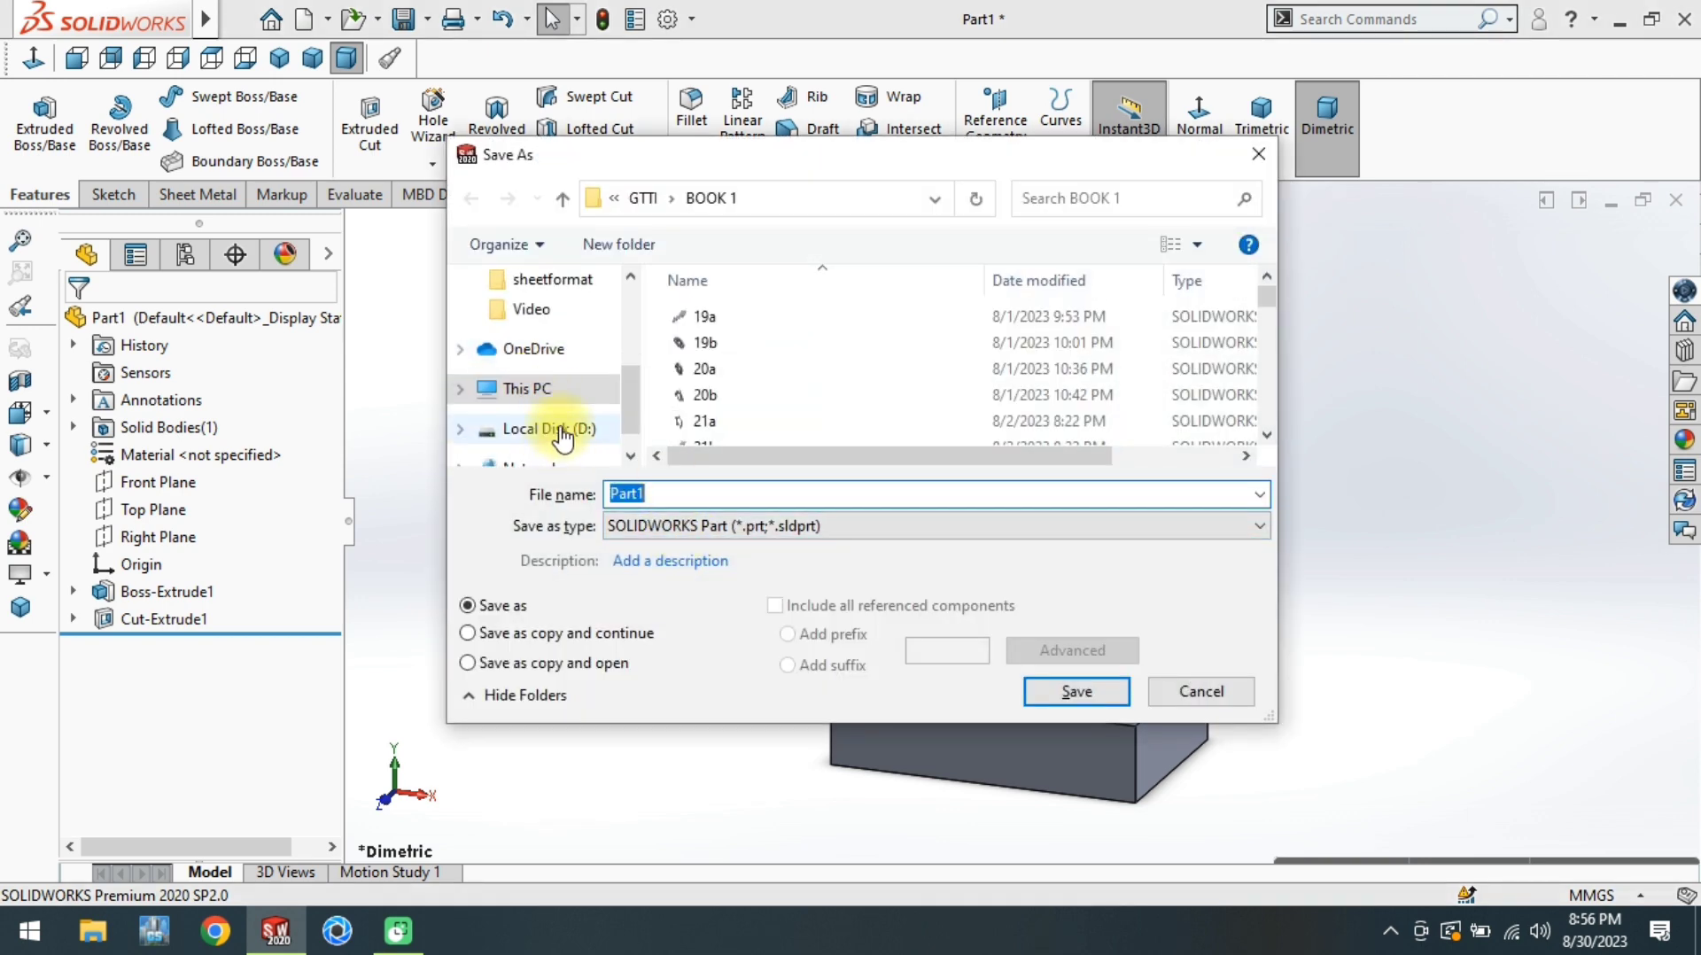
Browse the Save As dialog to the GTTI\BOOK 1 folder on drive D
left_click(563, 430)
scroll(768, 350, "down", 5)
double_click(746, 300)
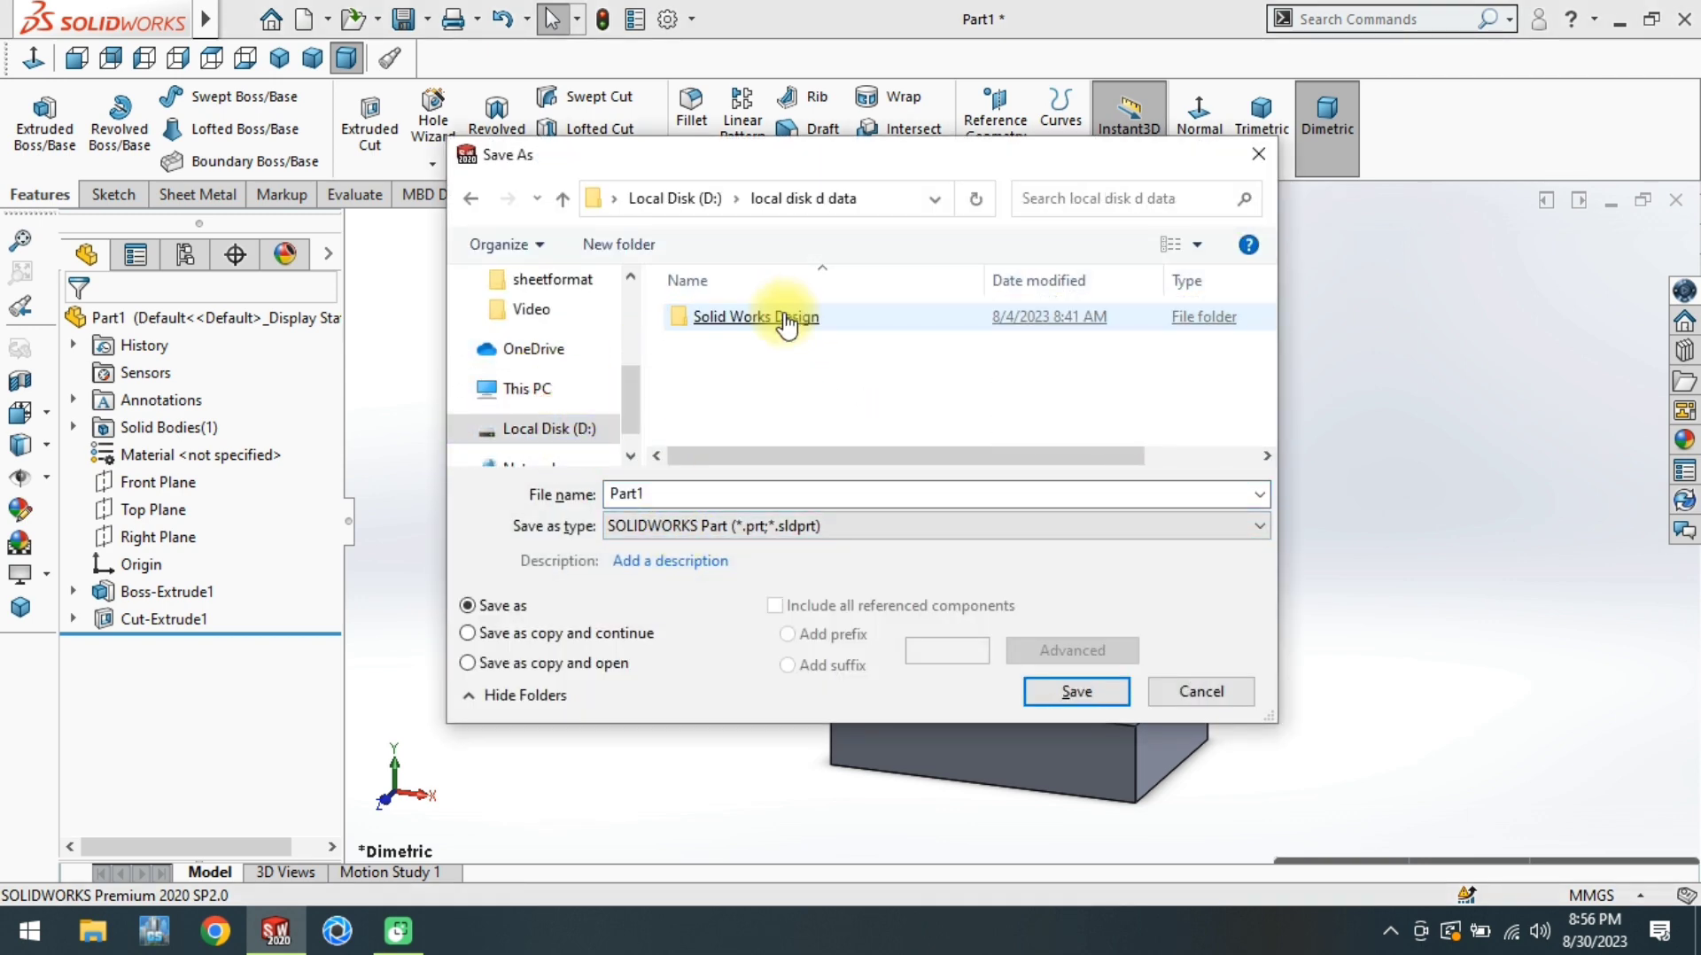
double_click(741, 317)
scroll(754, 330, "down", 1)
left_click(726, 351)
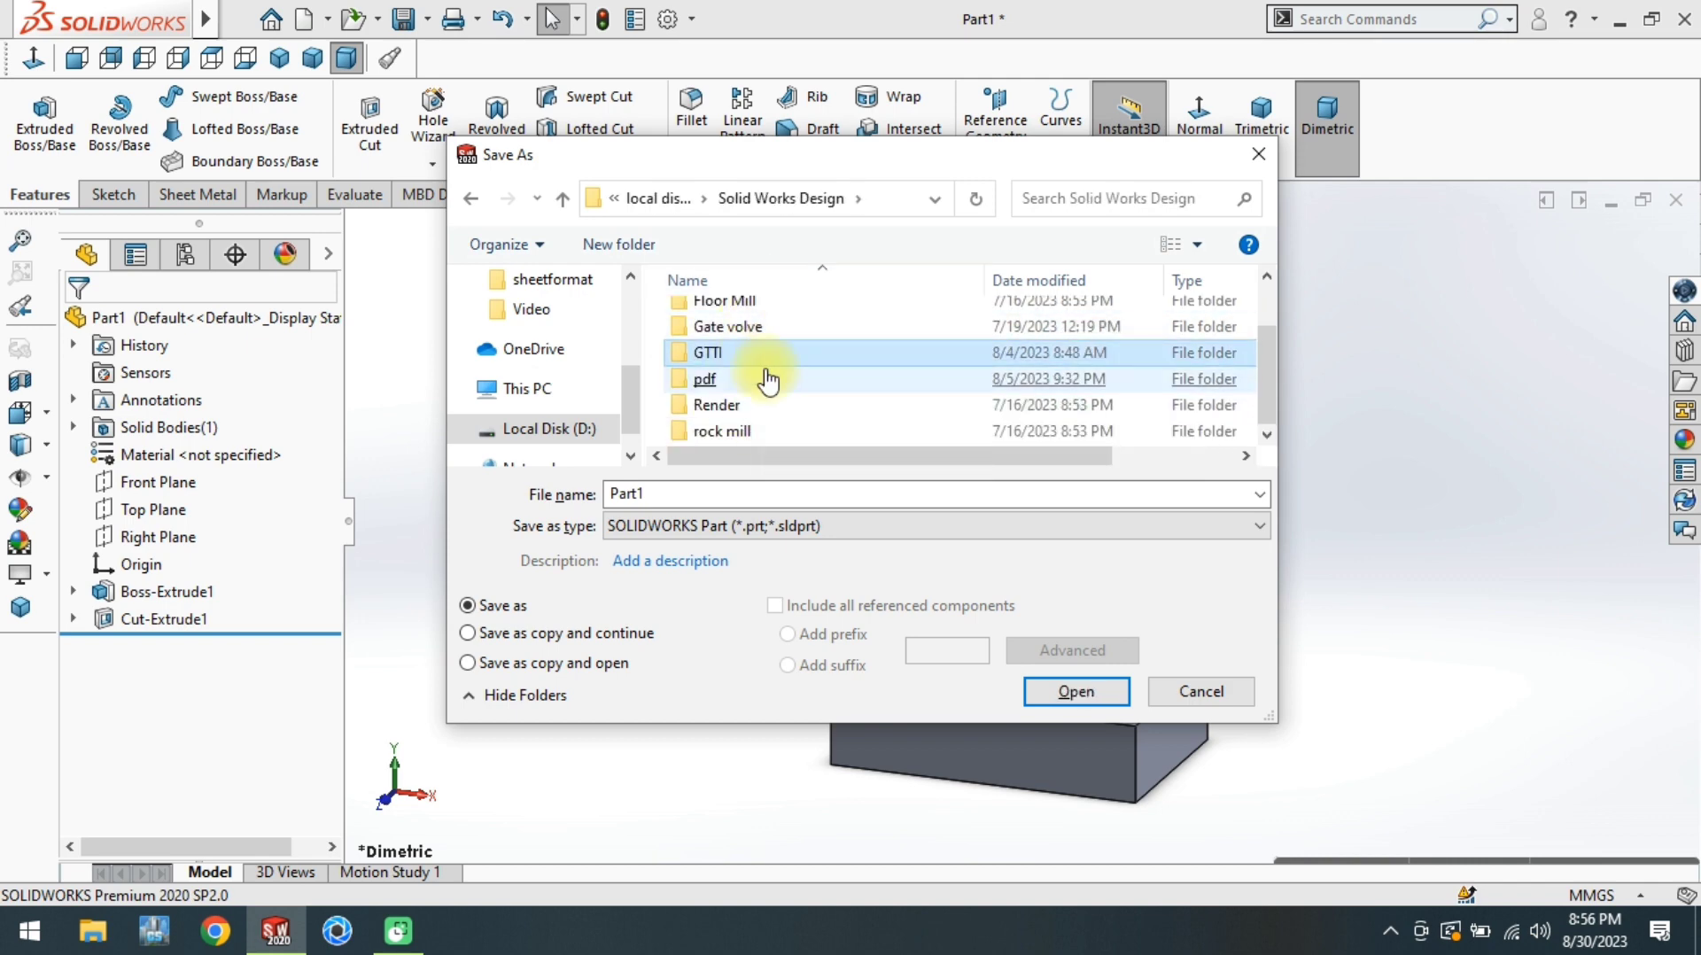
double_click(749, 352)
left_click(759, 328)
double_click(759, 327)
left_click(740, 292)
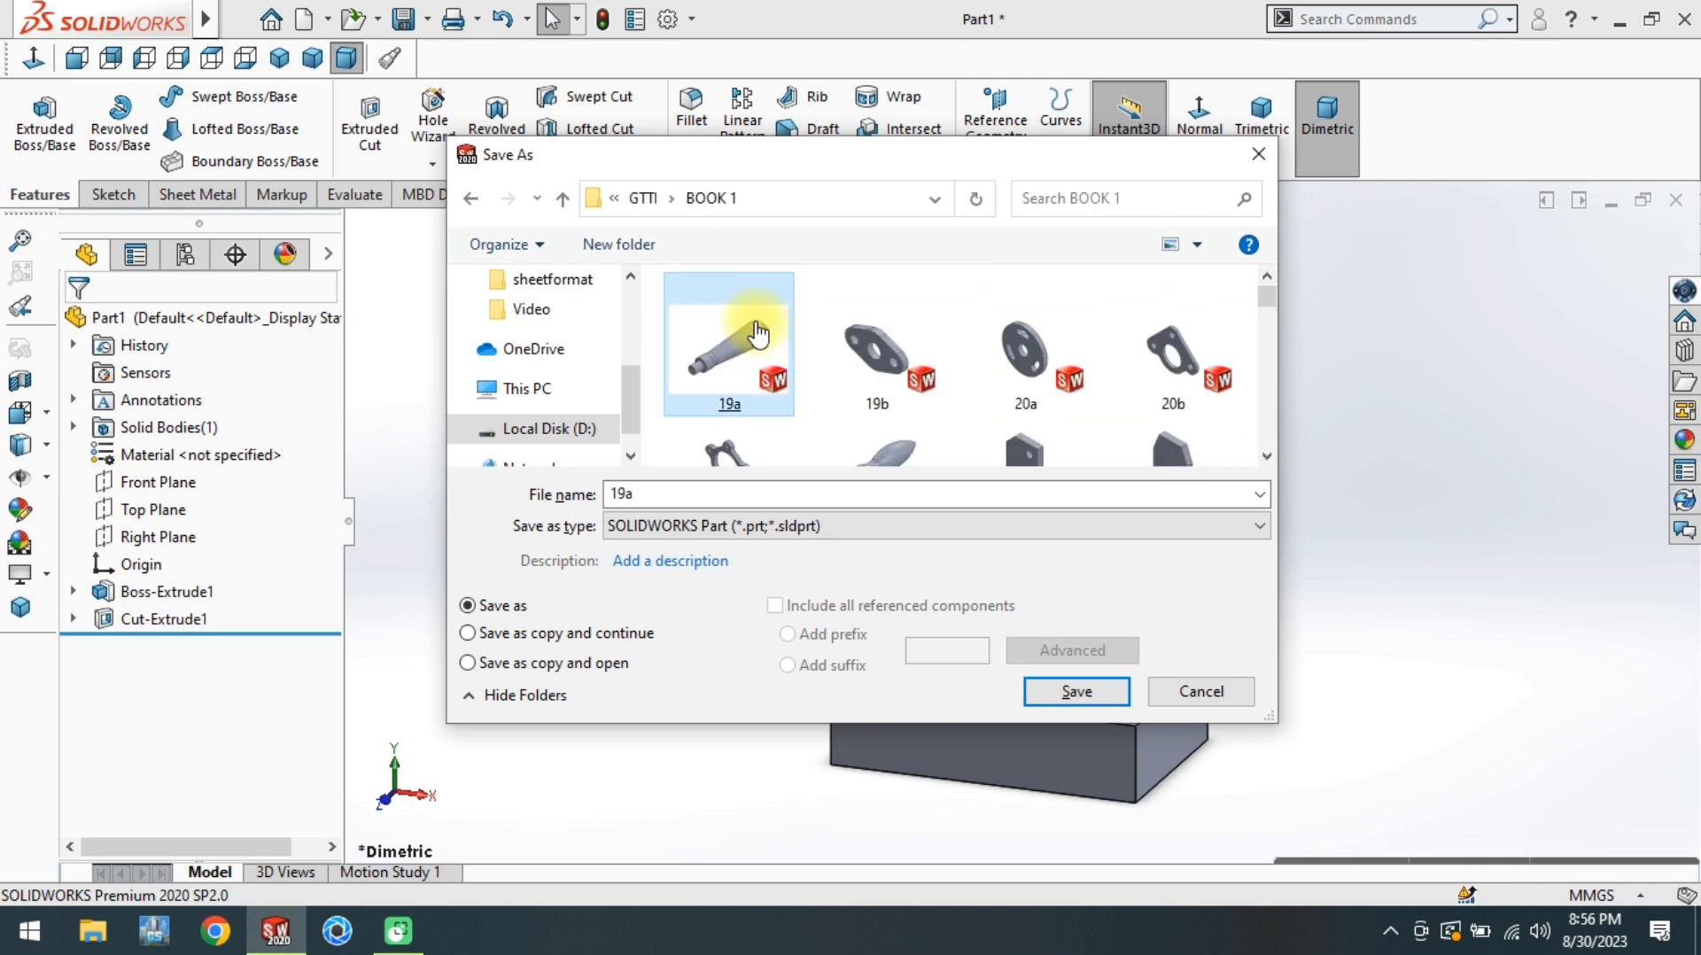
Save the part with the file name 31
left_click(701, 493)
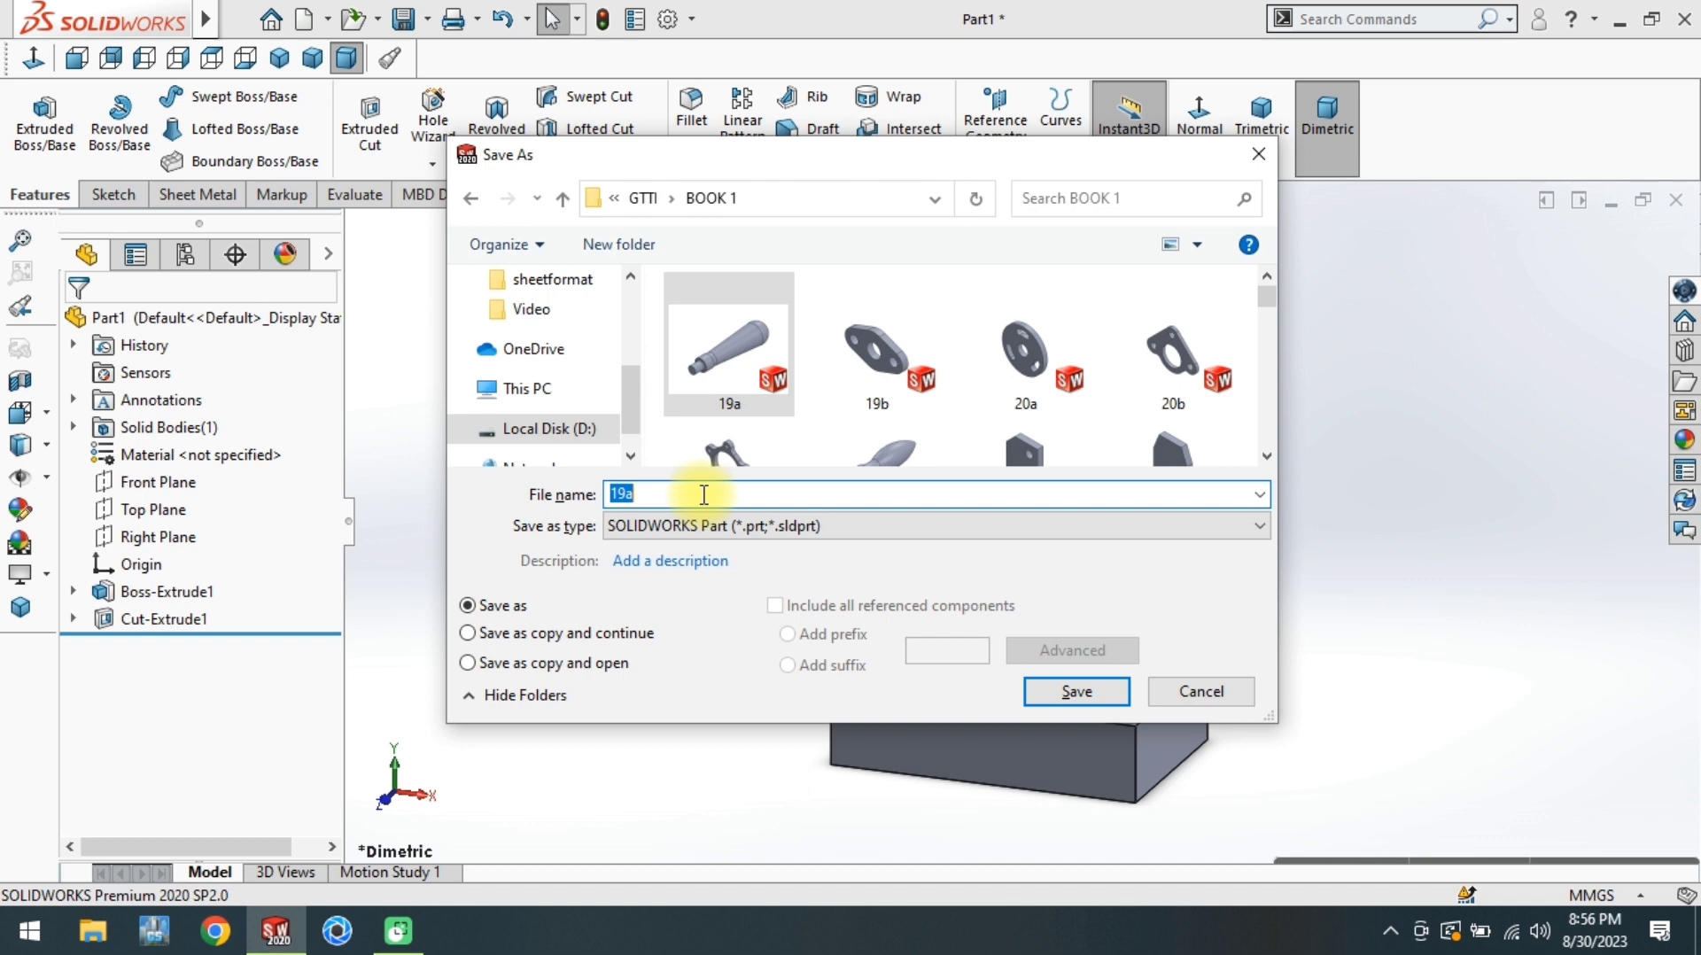
type("30")
key("BackSpace")
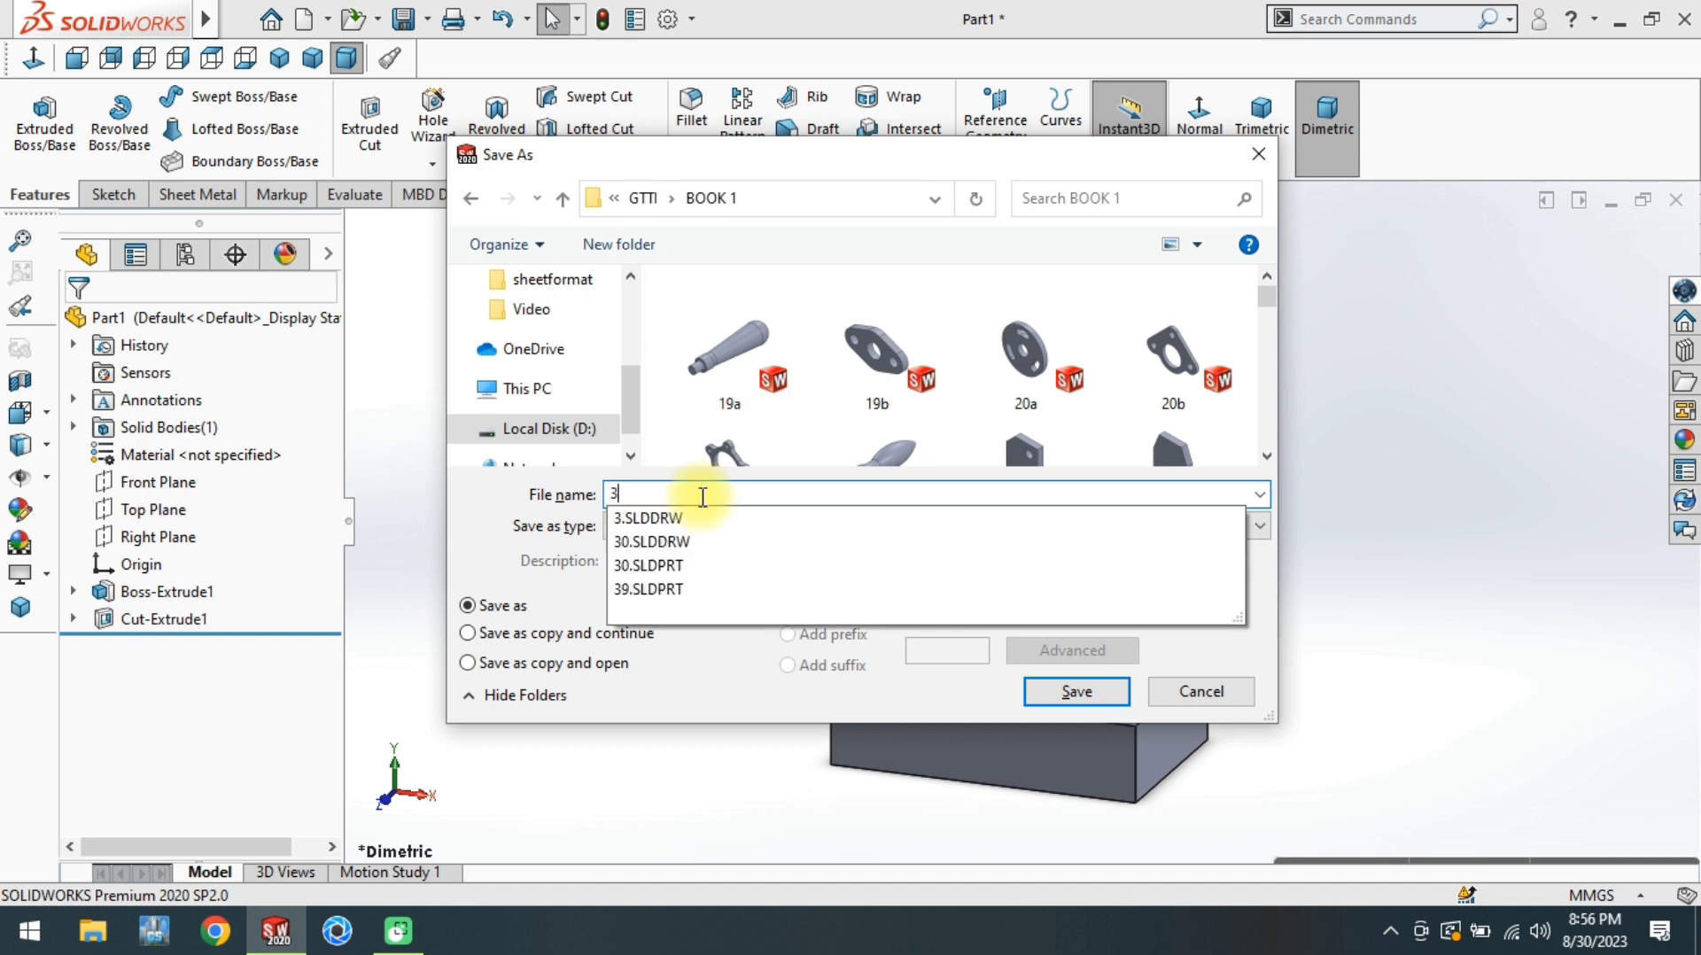
type("1")
key("Return")
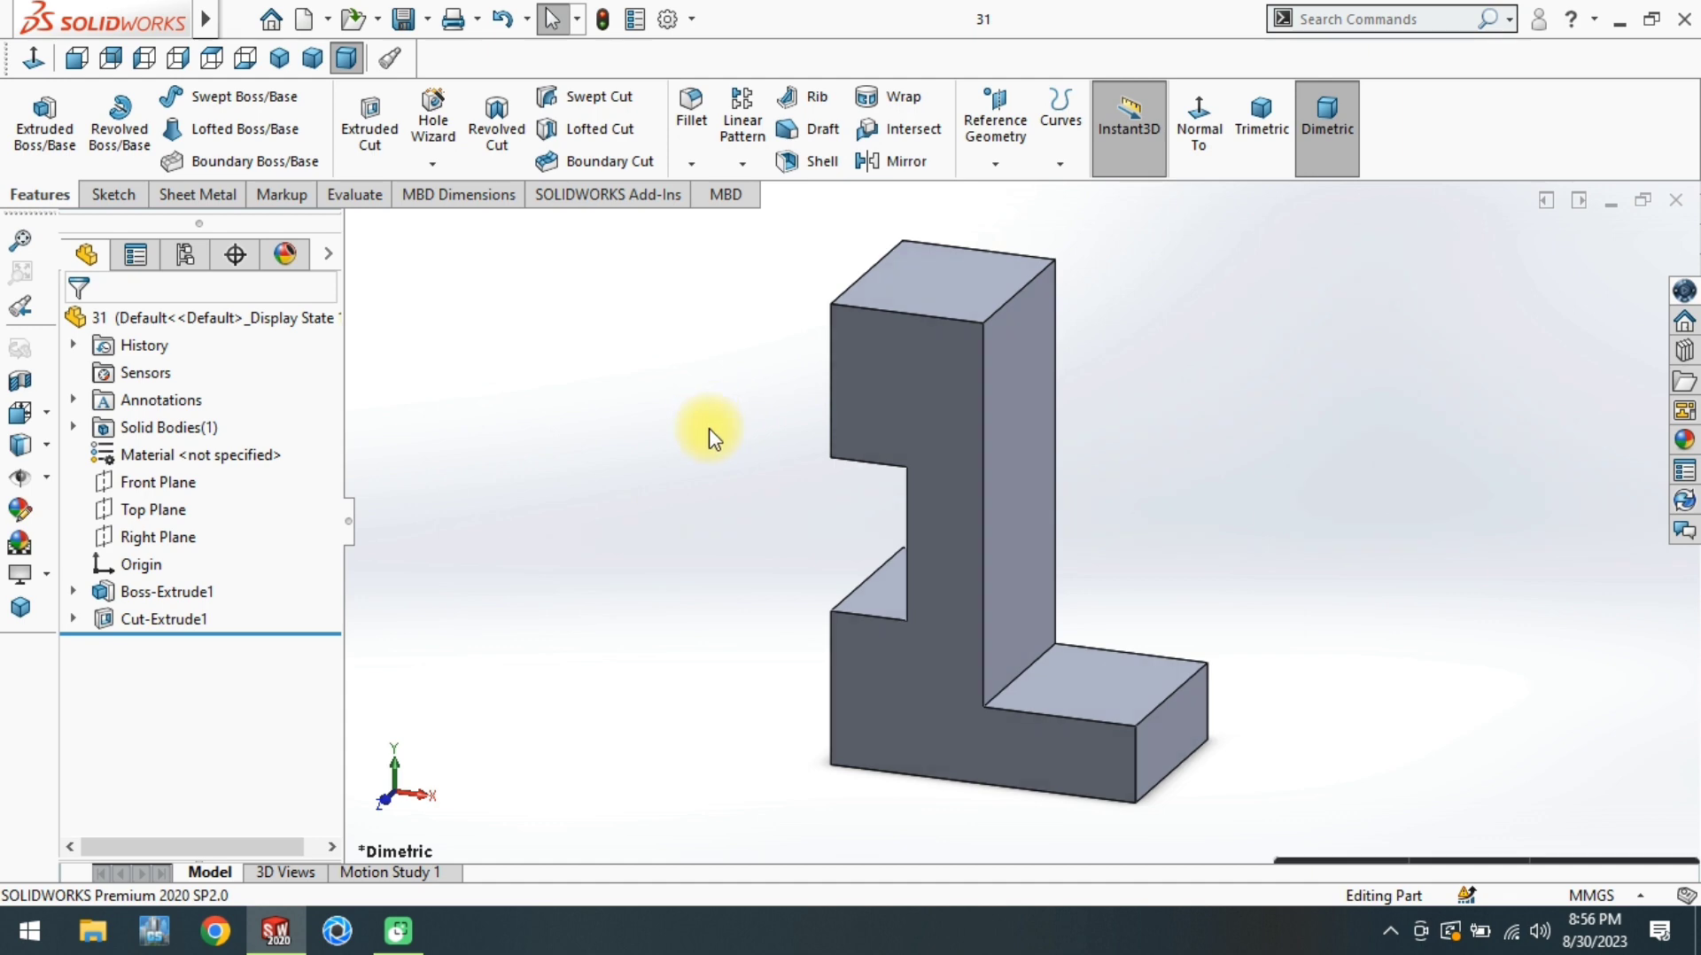
key("ctrl+n")
Start a new drawing using the a4 210,297 YT.slddrt sheet format
double_click(1160, 620)
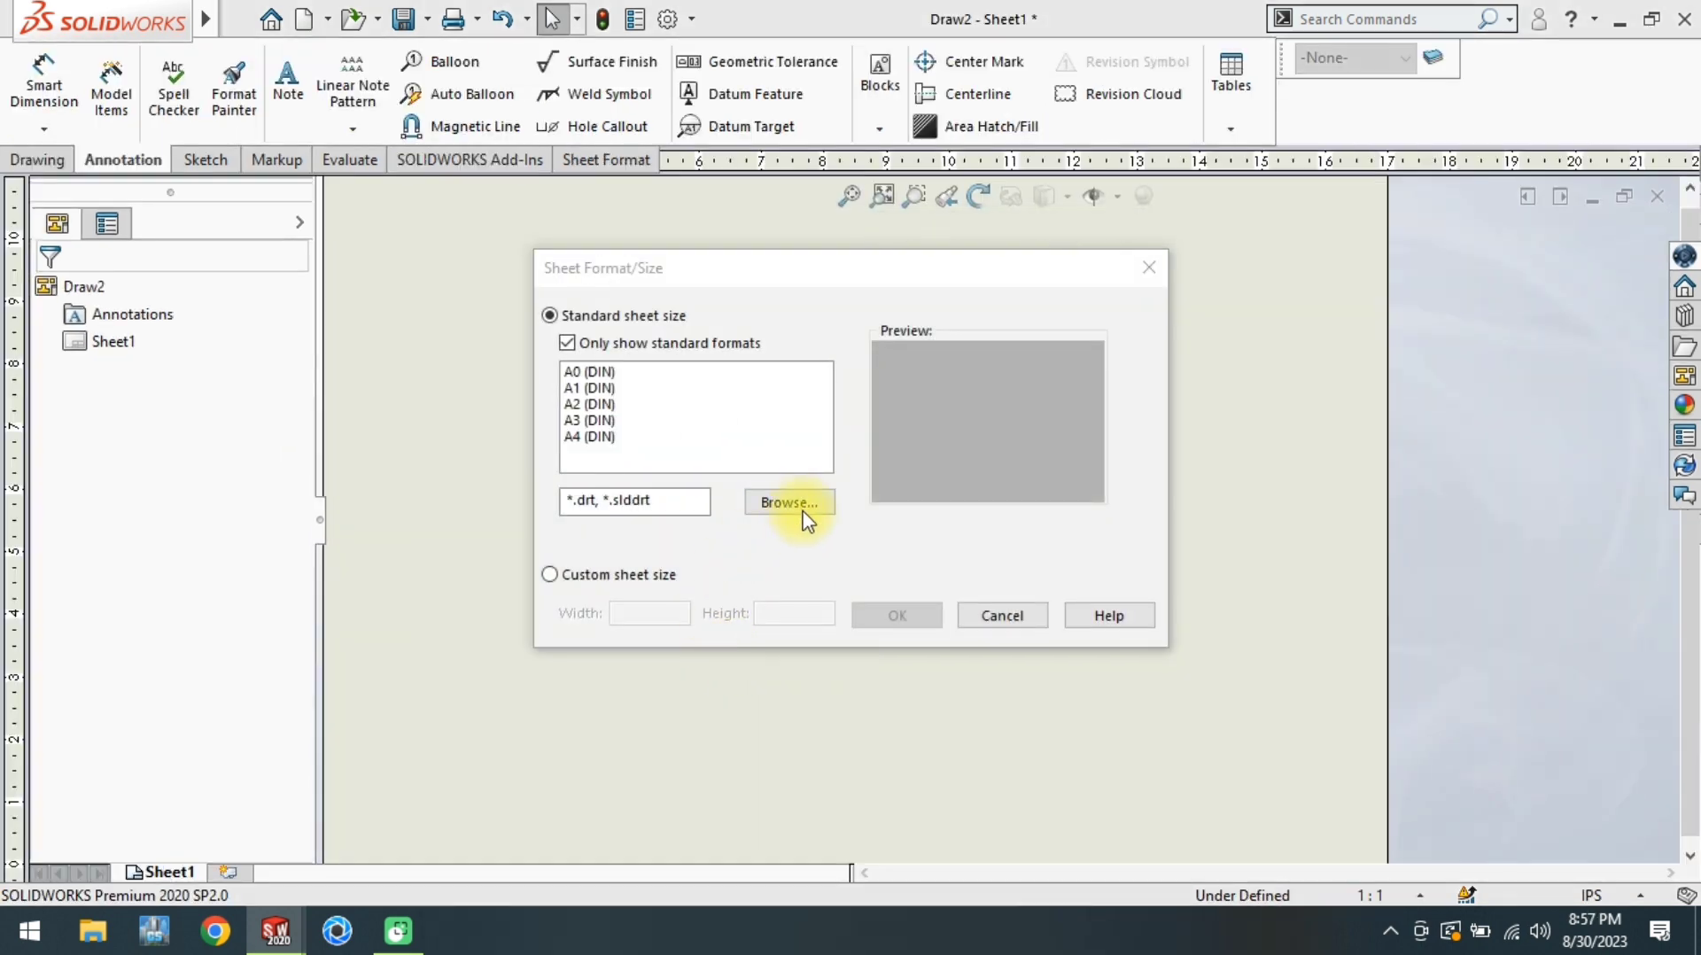
left_click(796, 505)
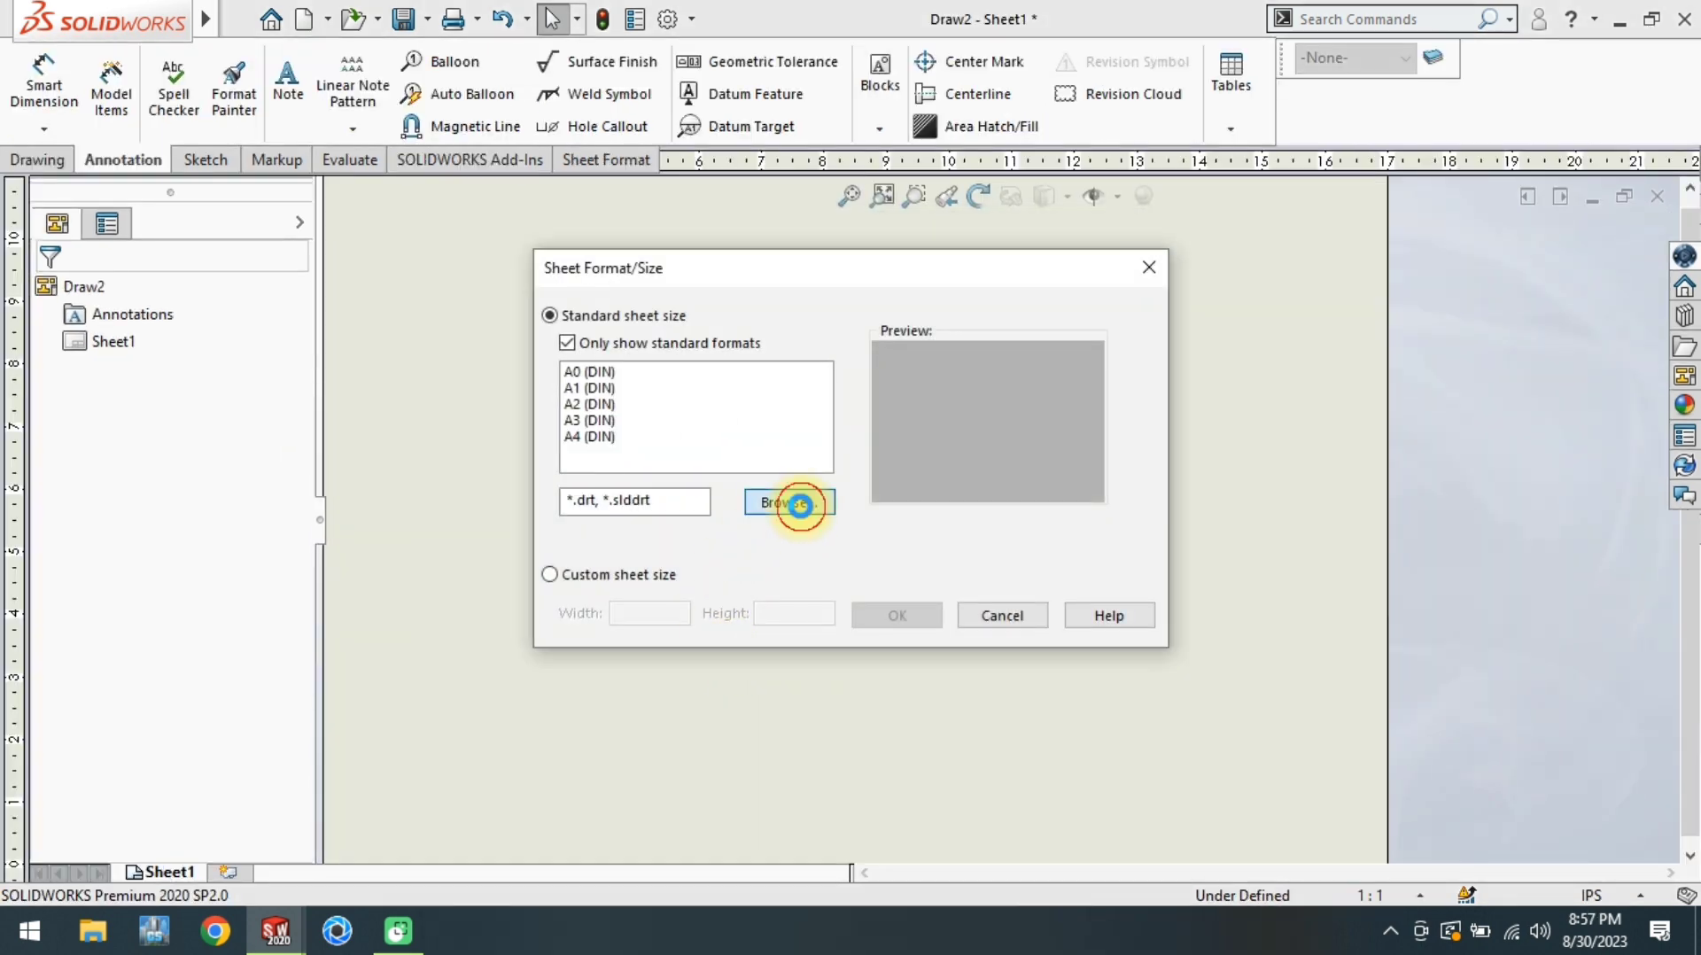
type("a4")
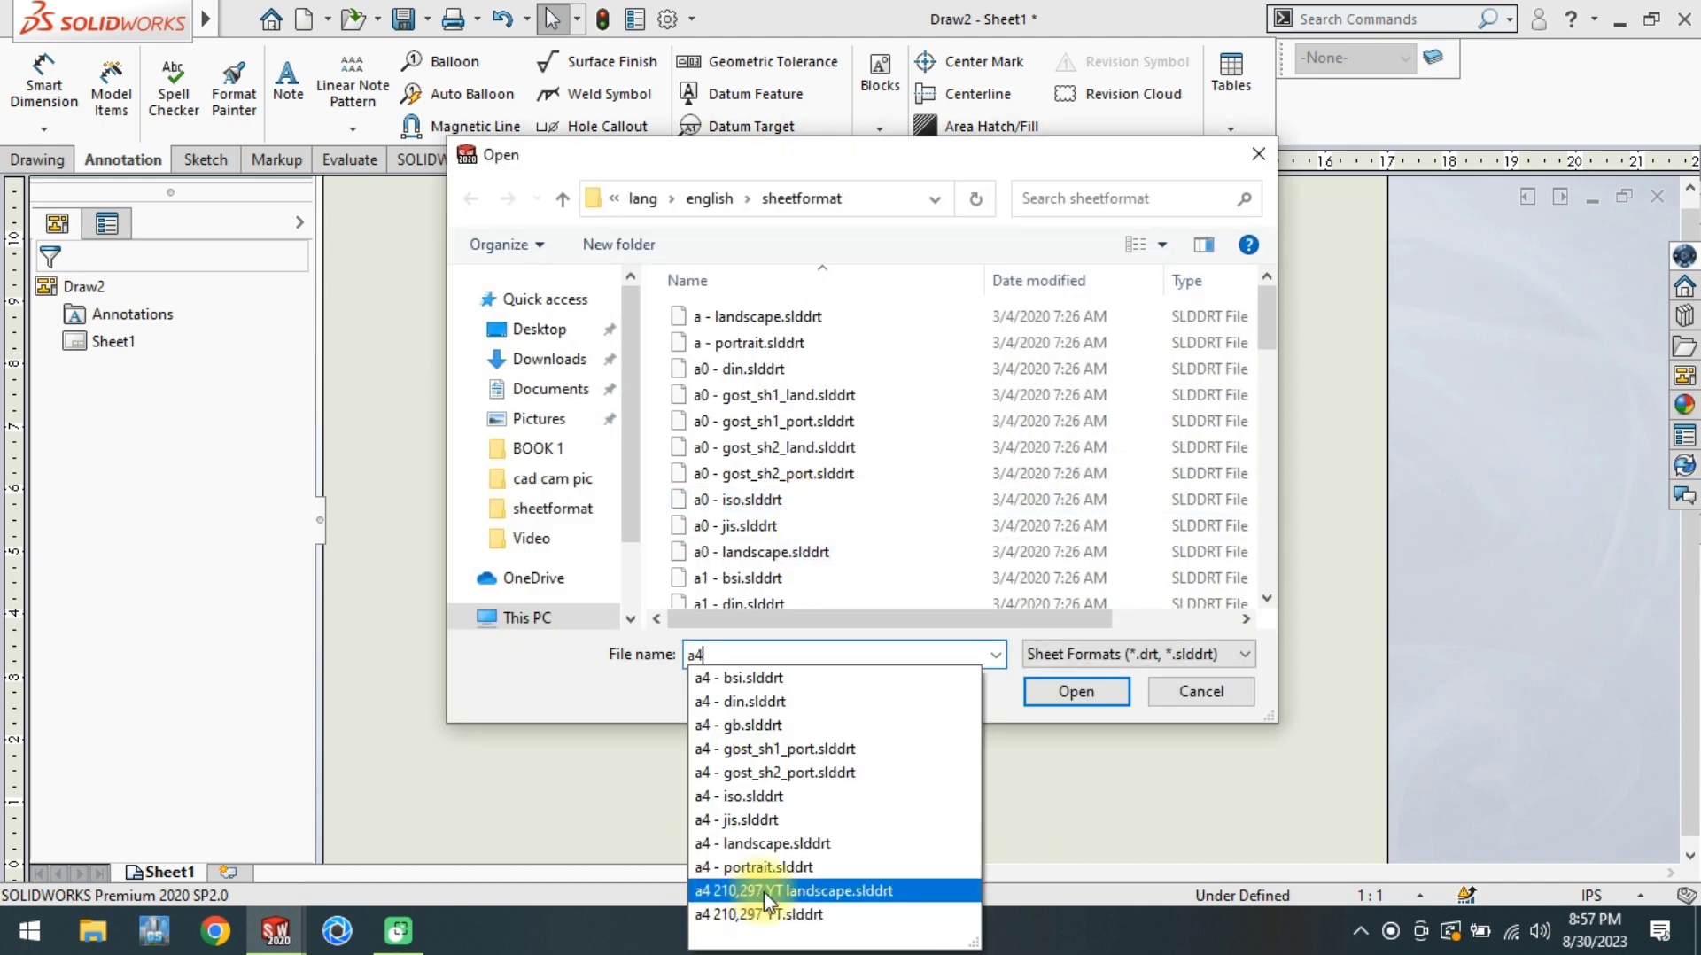
left_click(763, 892)
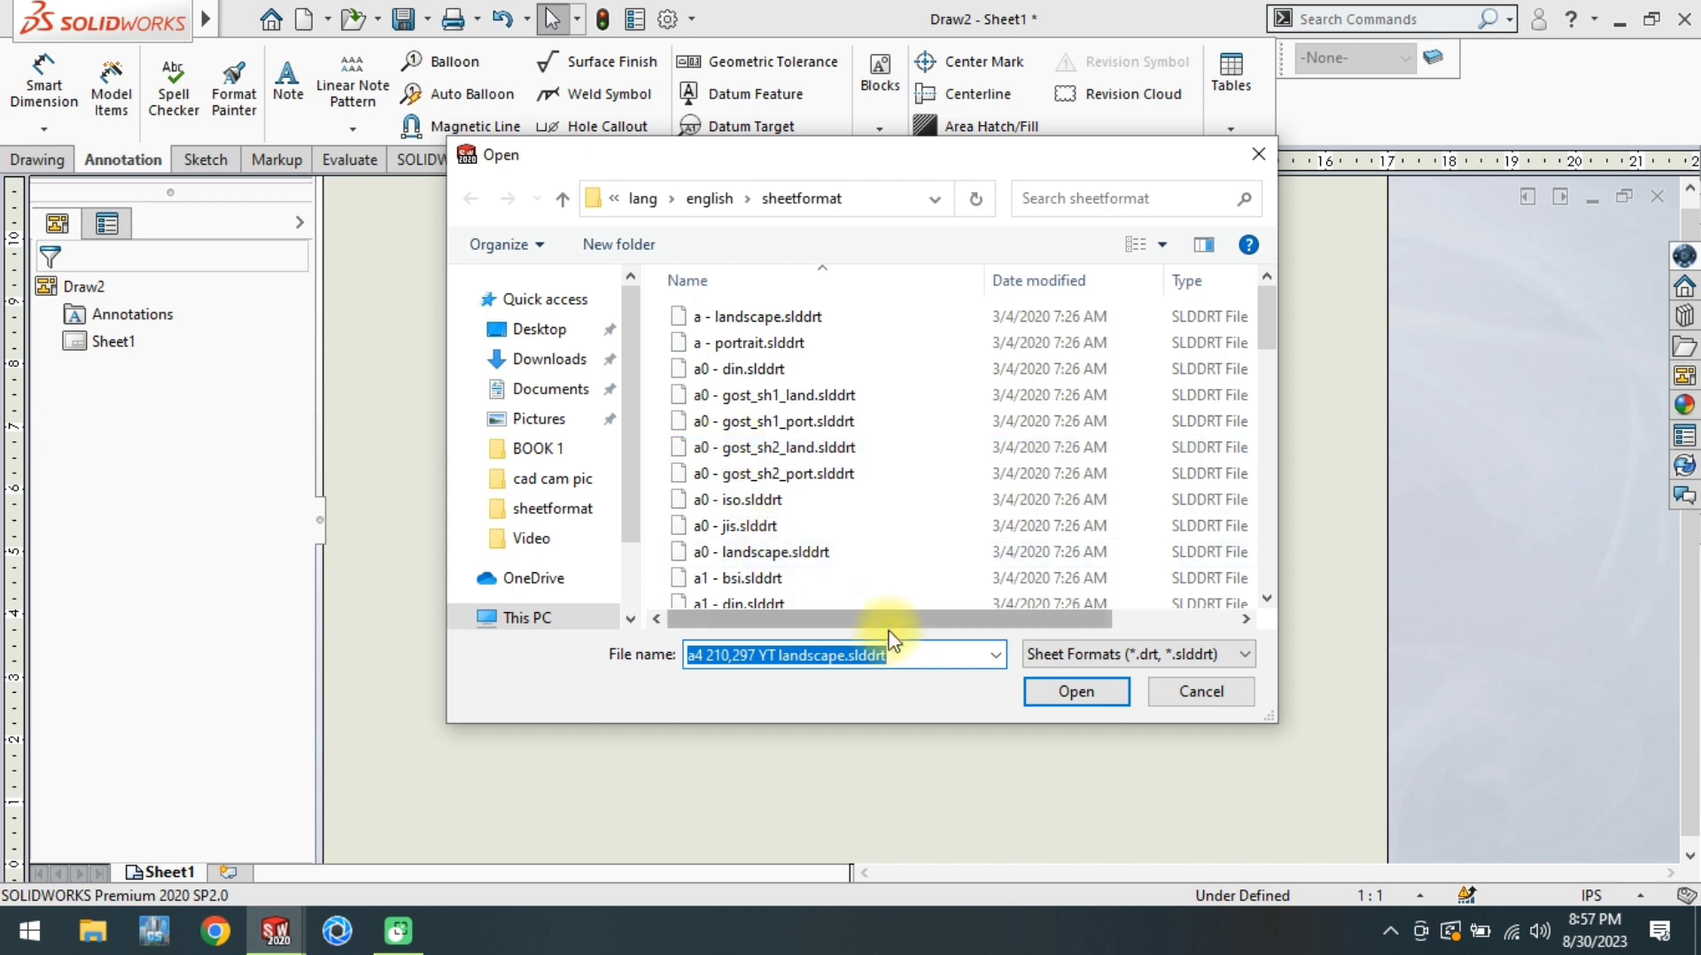
type("a4")
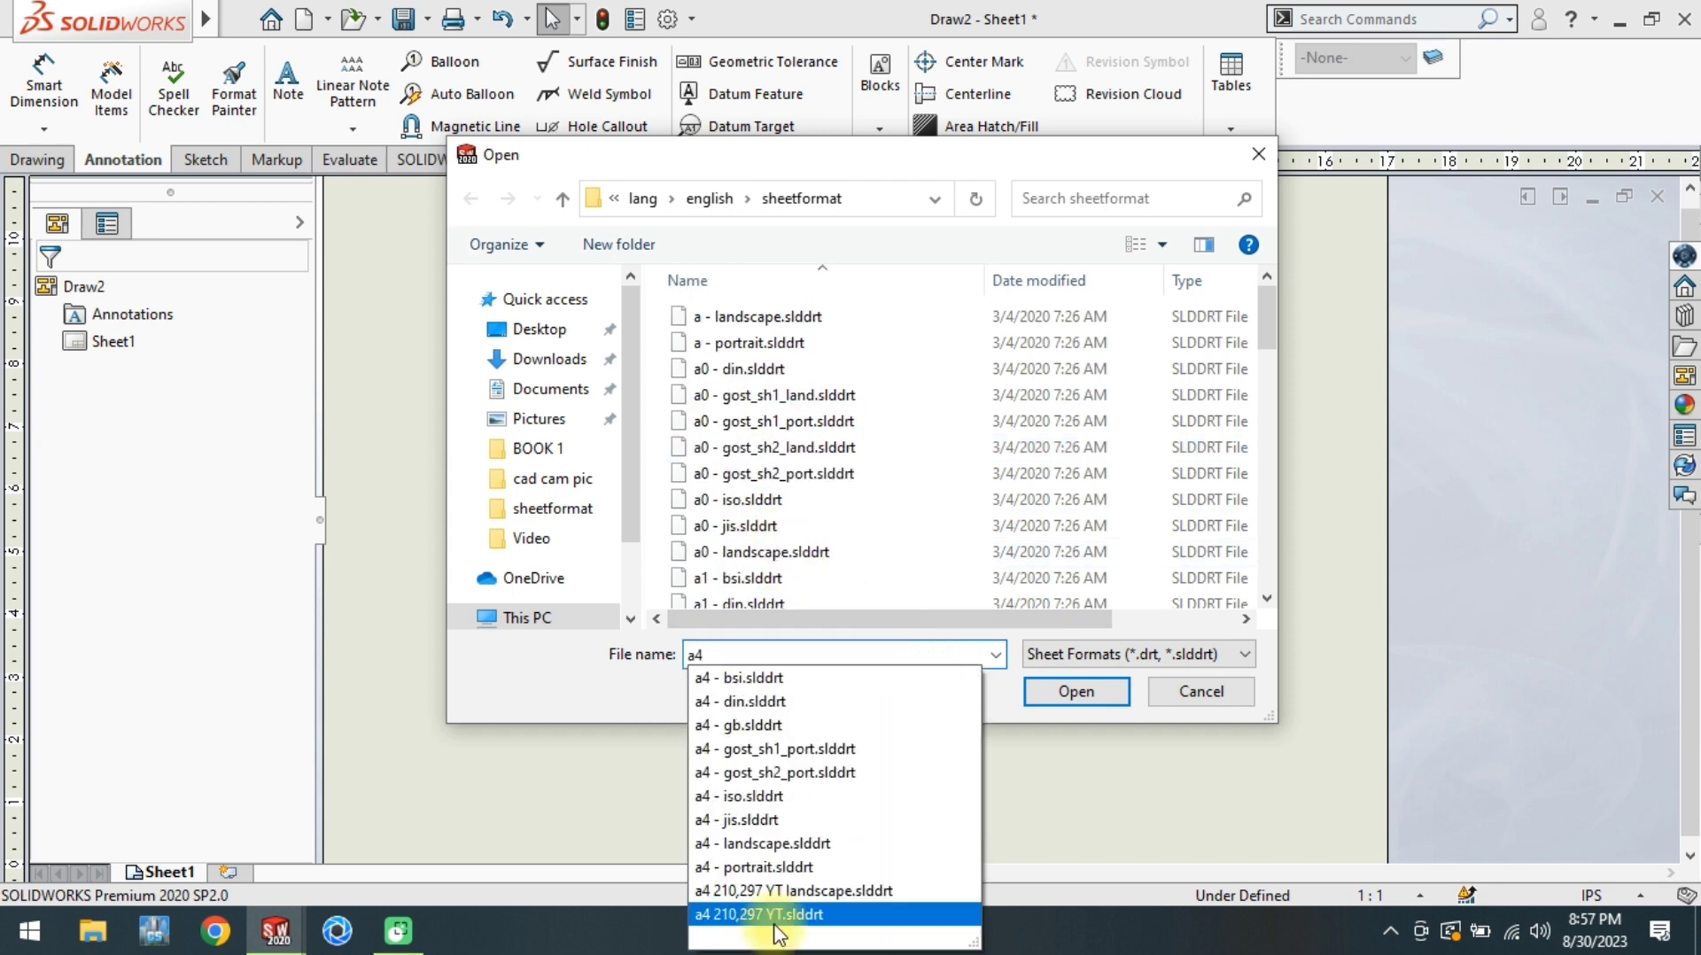
left_click(1075, 691)
left_click(903, 620)
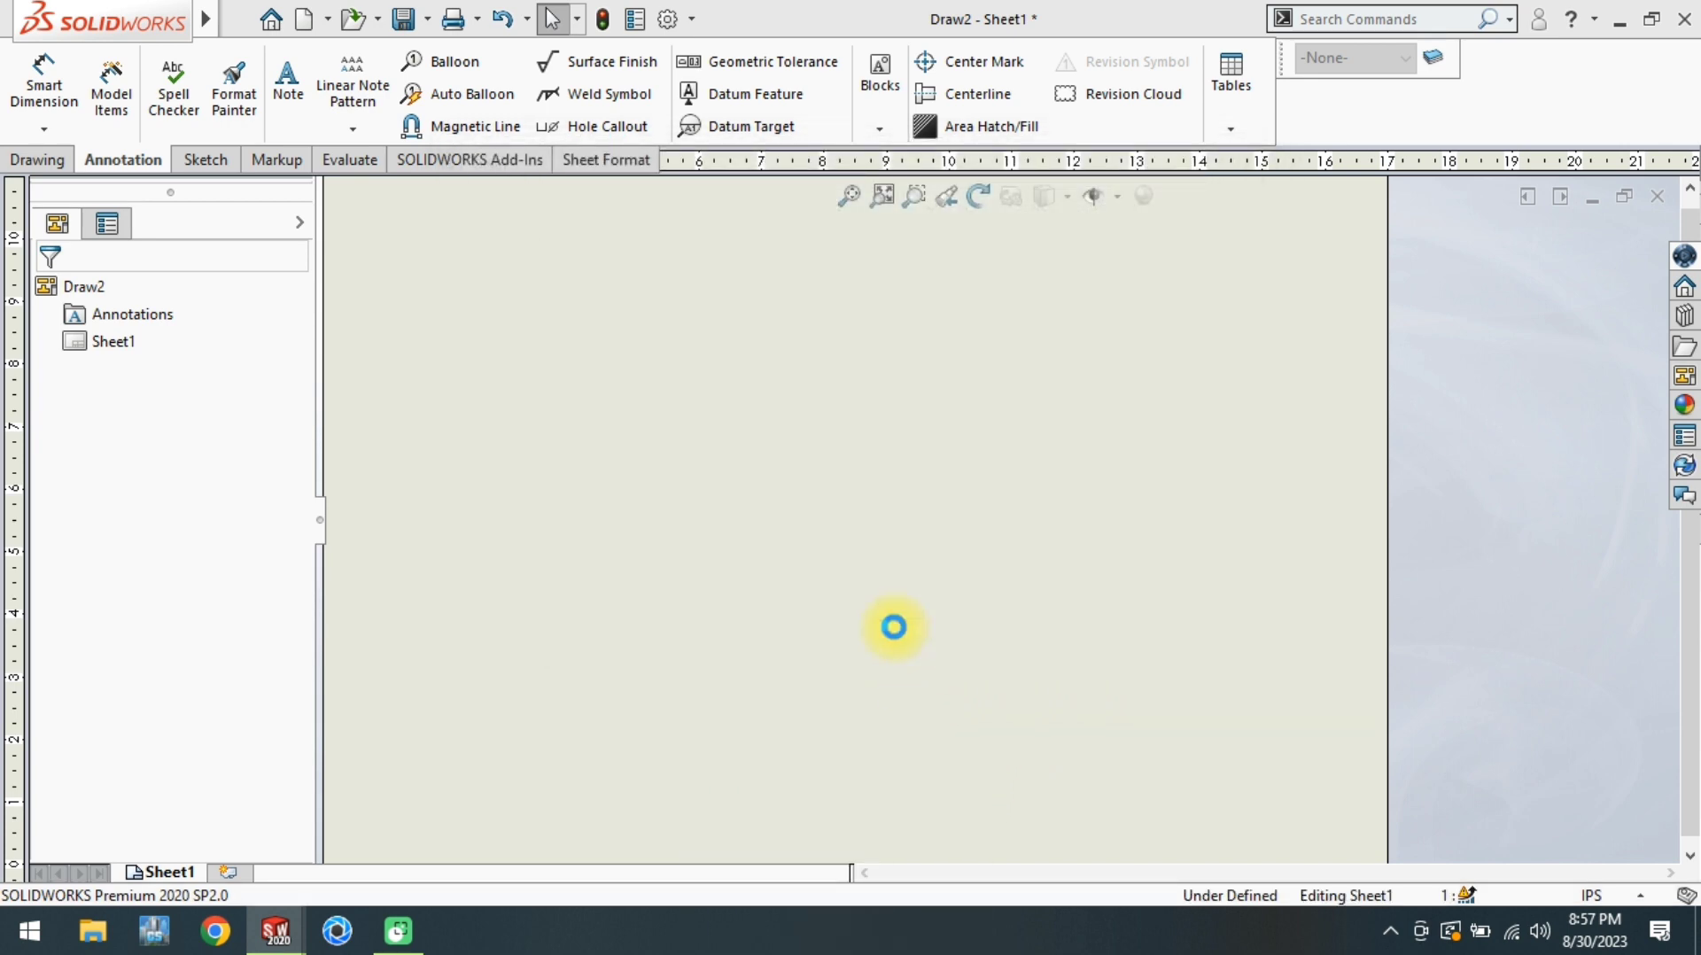
Place part 31's Front view on the sheet with projected side and top views
left_click(83, 293)
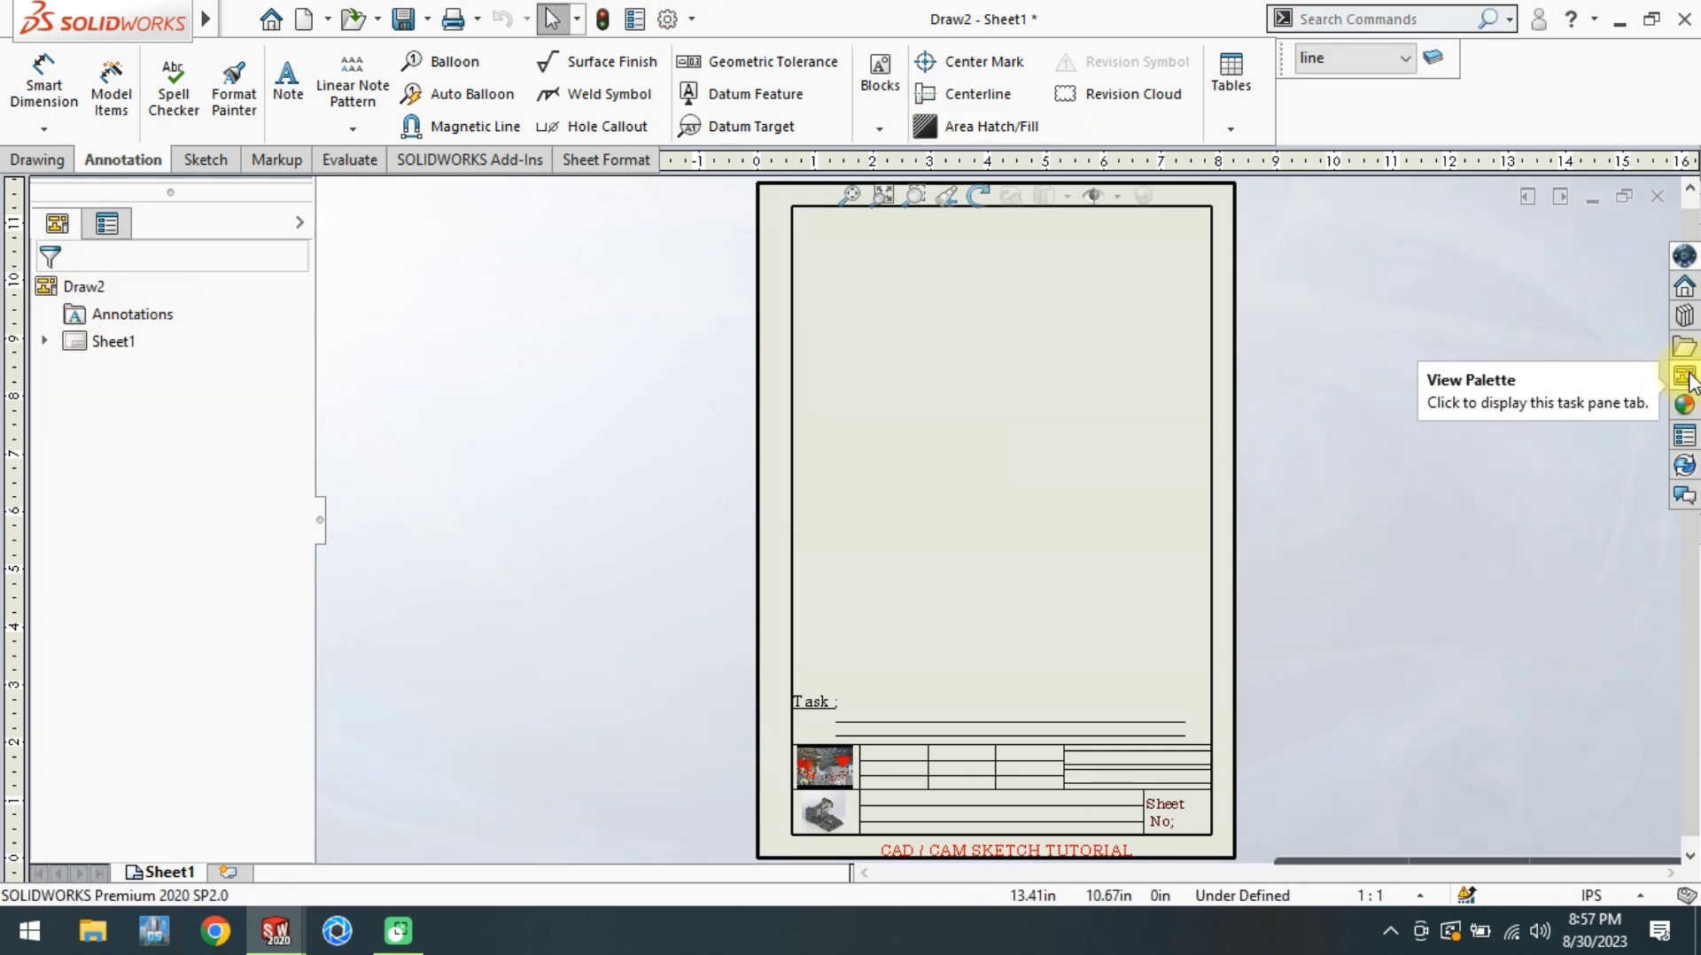
left_click(1684, 375)
left_click(1411, 195)
left_click(1382, 215)
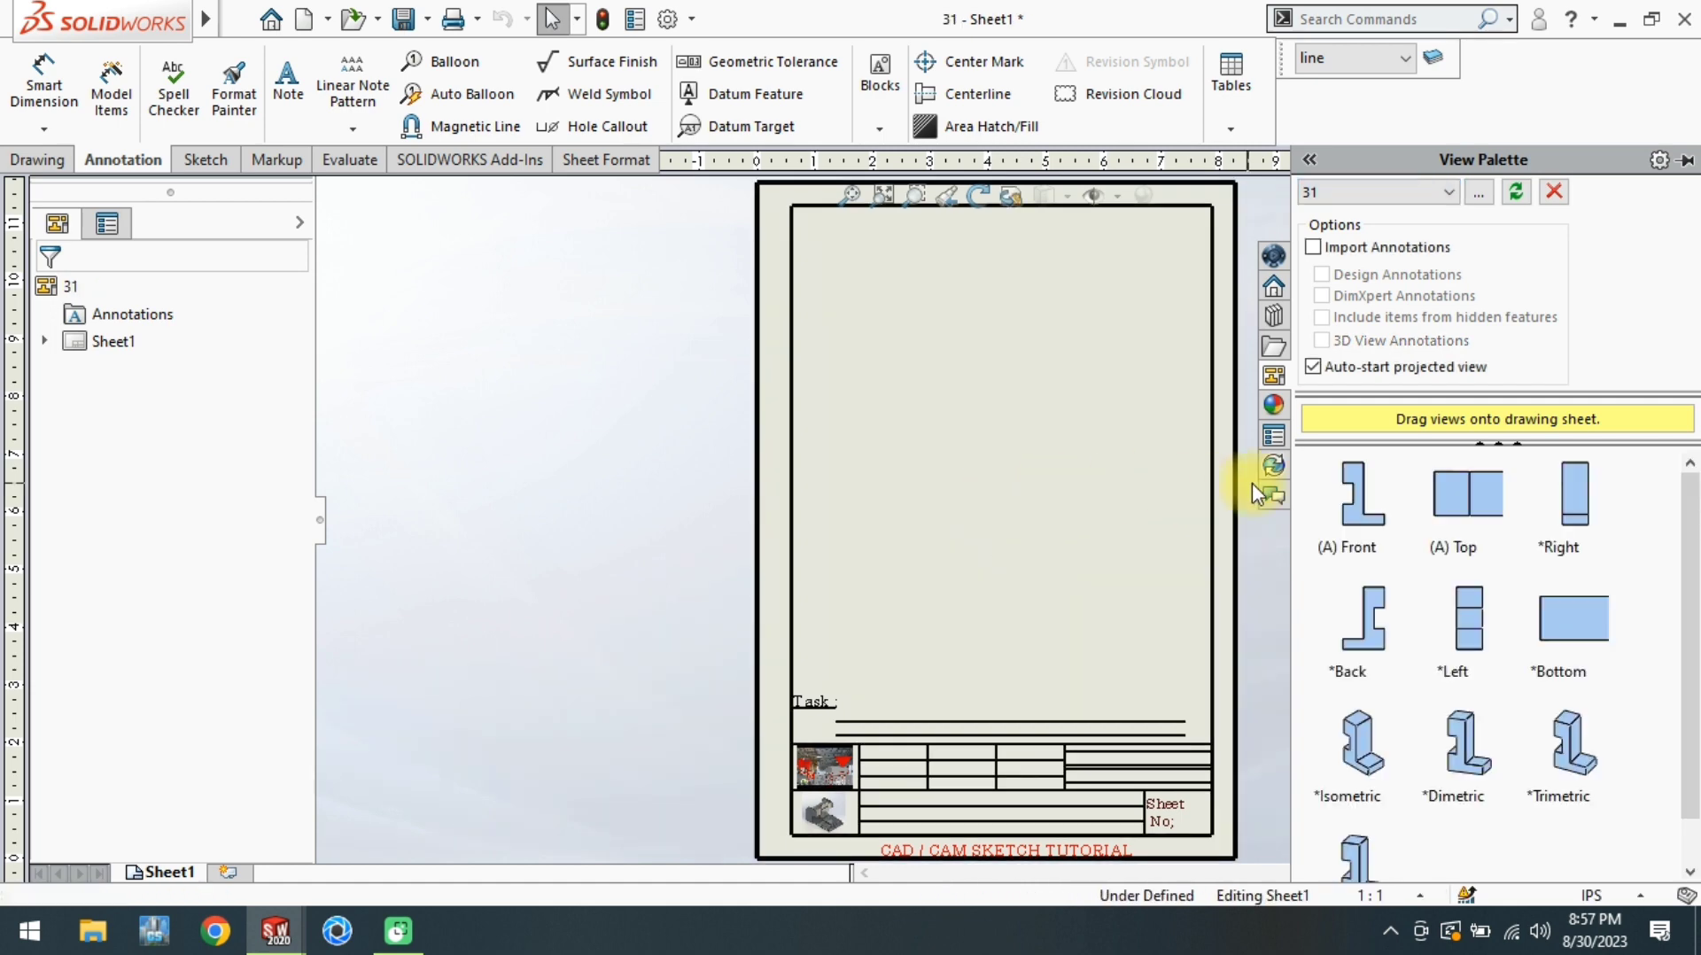
left_click_drag(1372, 532, 993, 530)
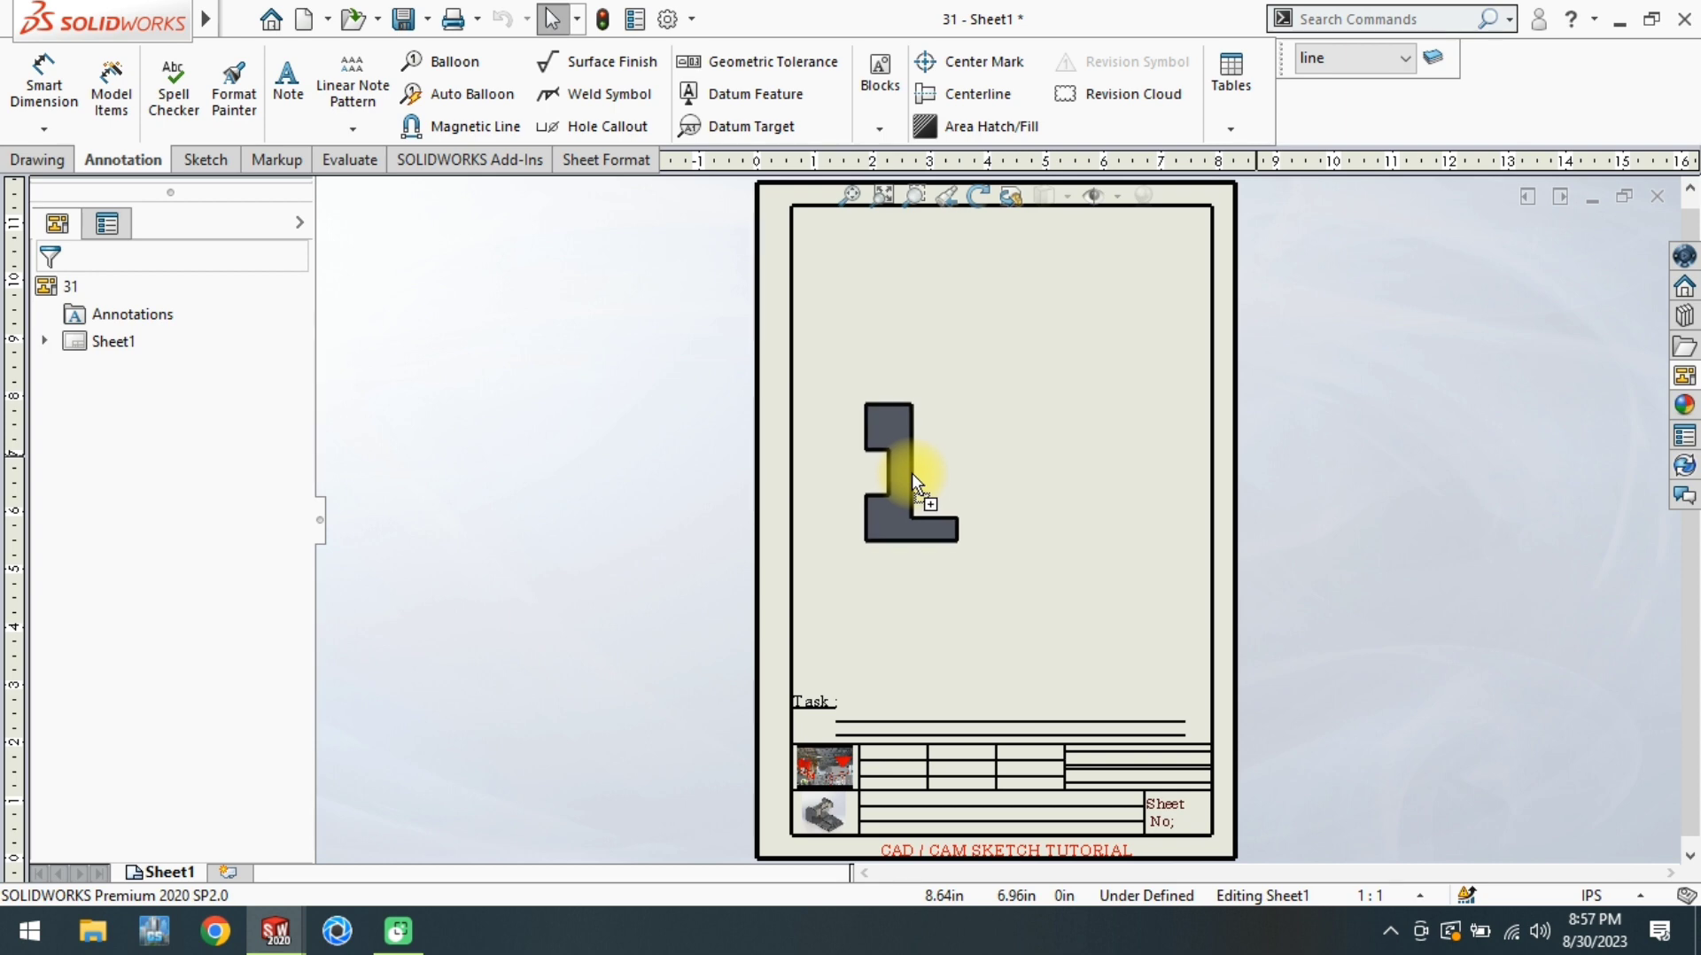
left_click_drag(884, 444, 912, 479)
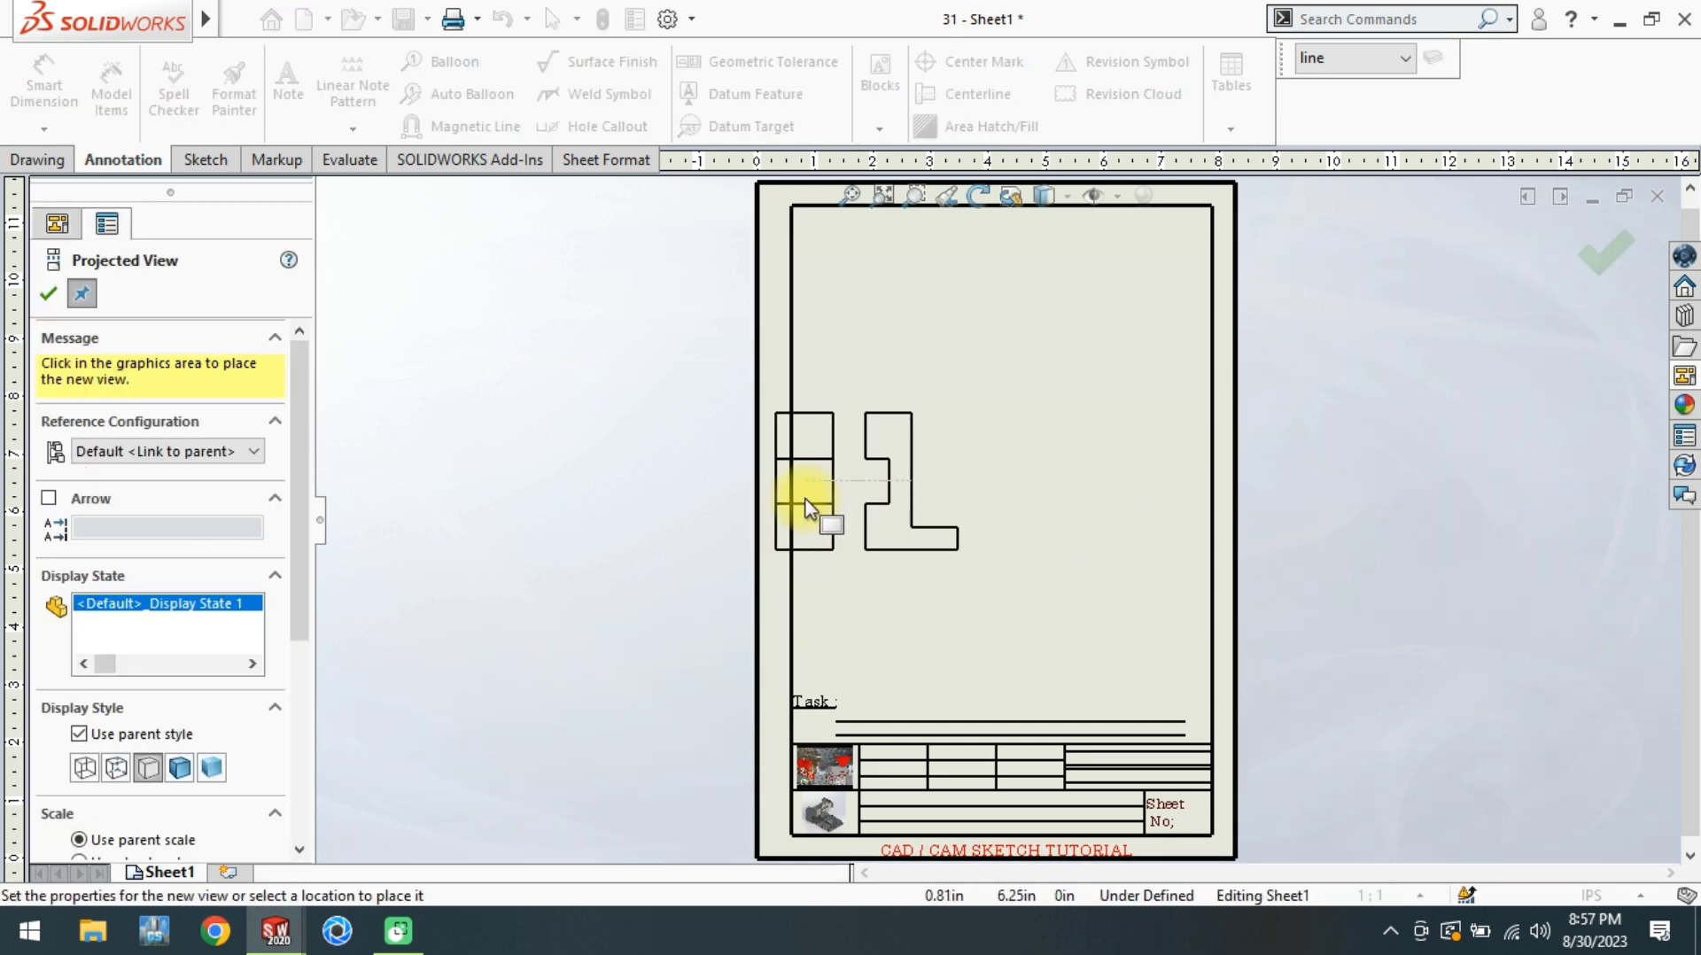
left_click(817, 505)
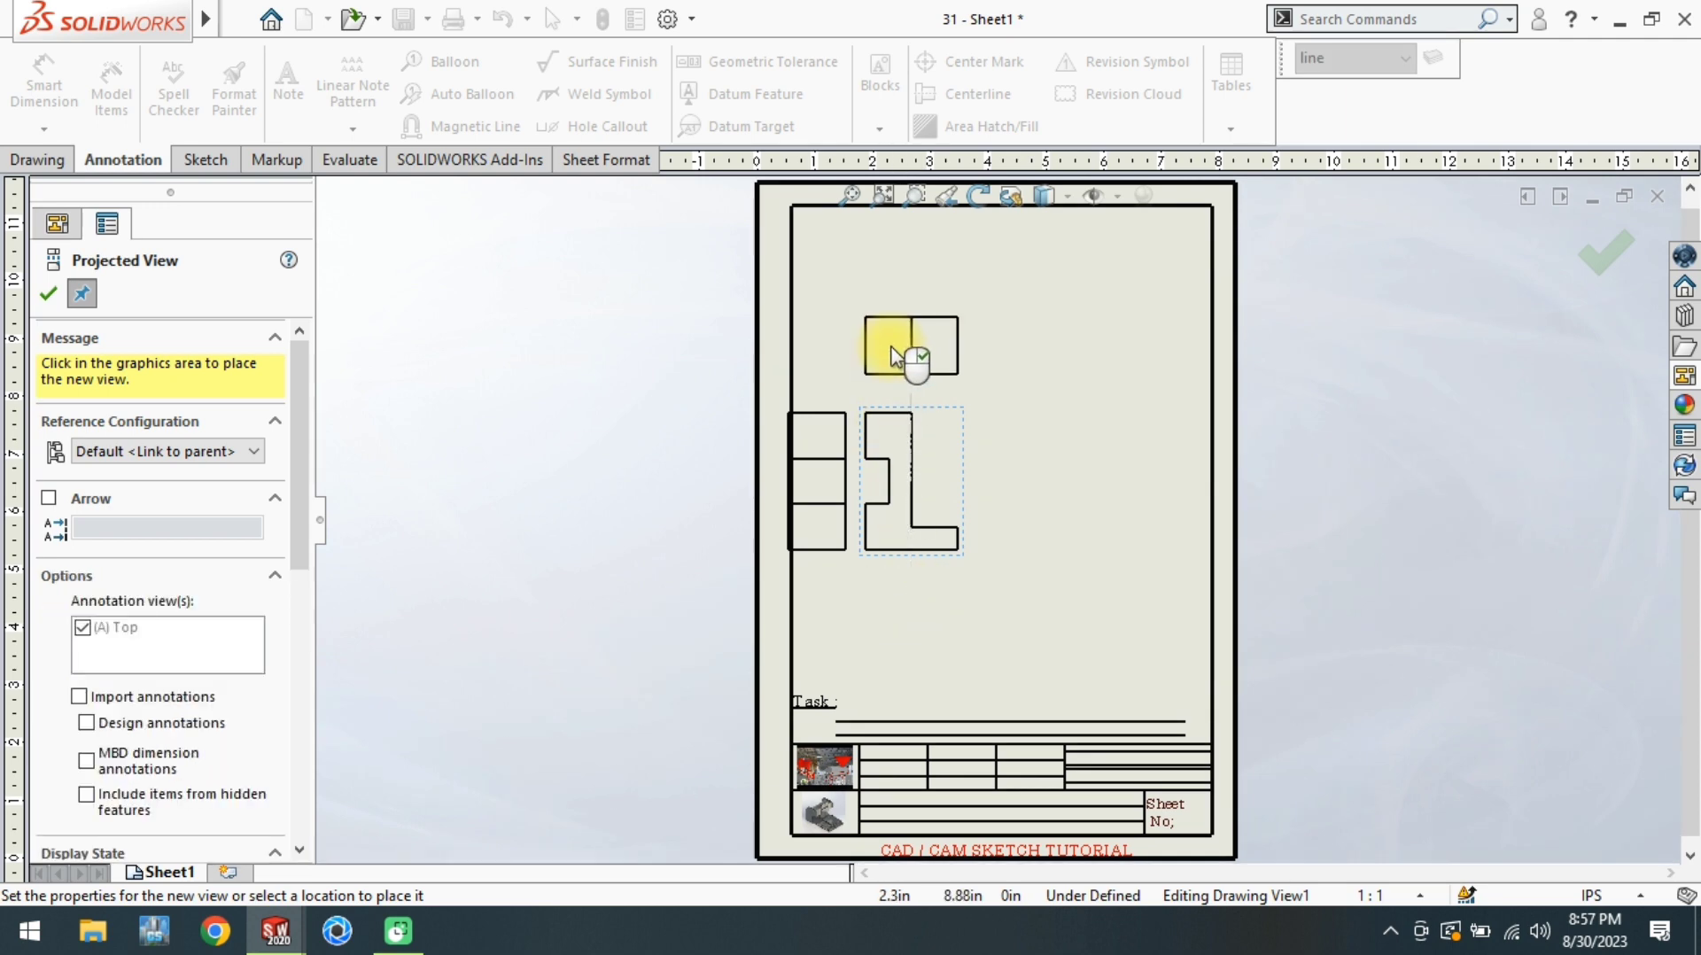
left_click(897, 358)
Arrange the views with the top view below and the side view right of the front
left_click_drag(935, 387, 956, 645)
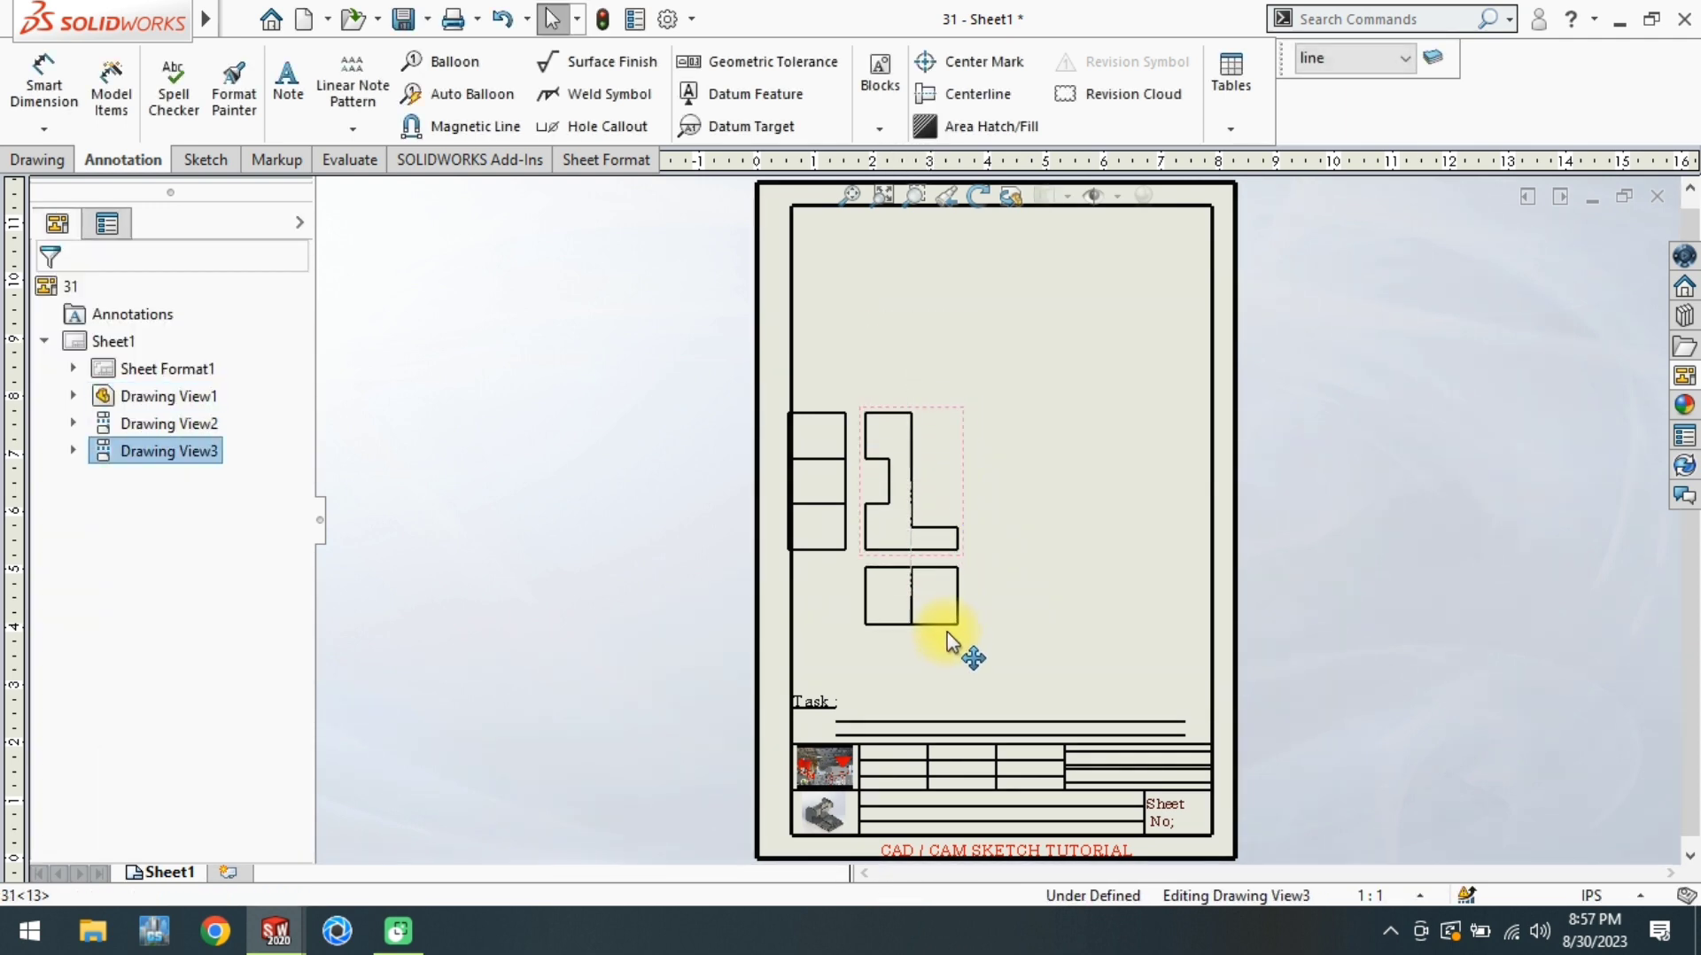
left_click_drag(845, 568, 1070, 568)
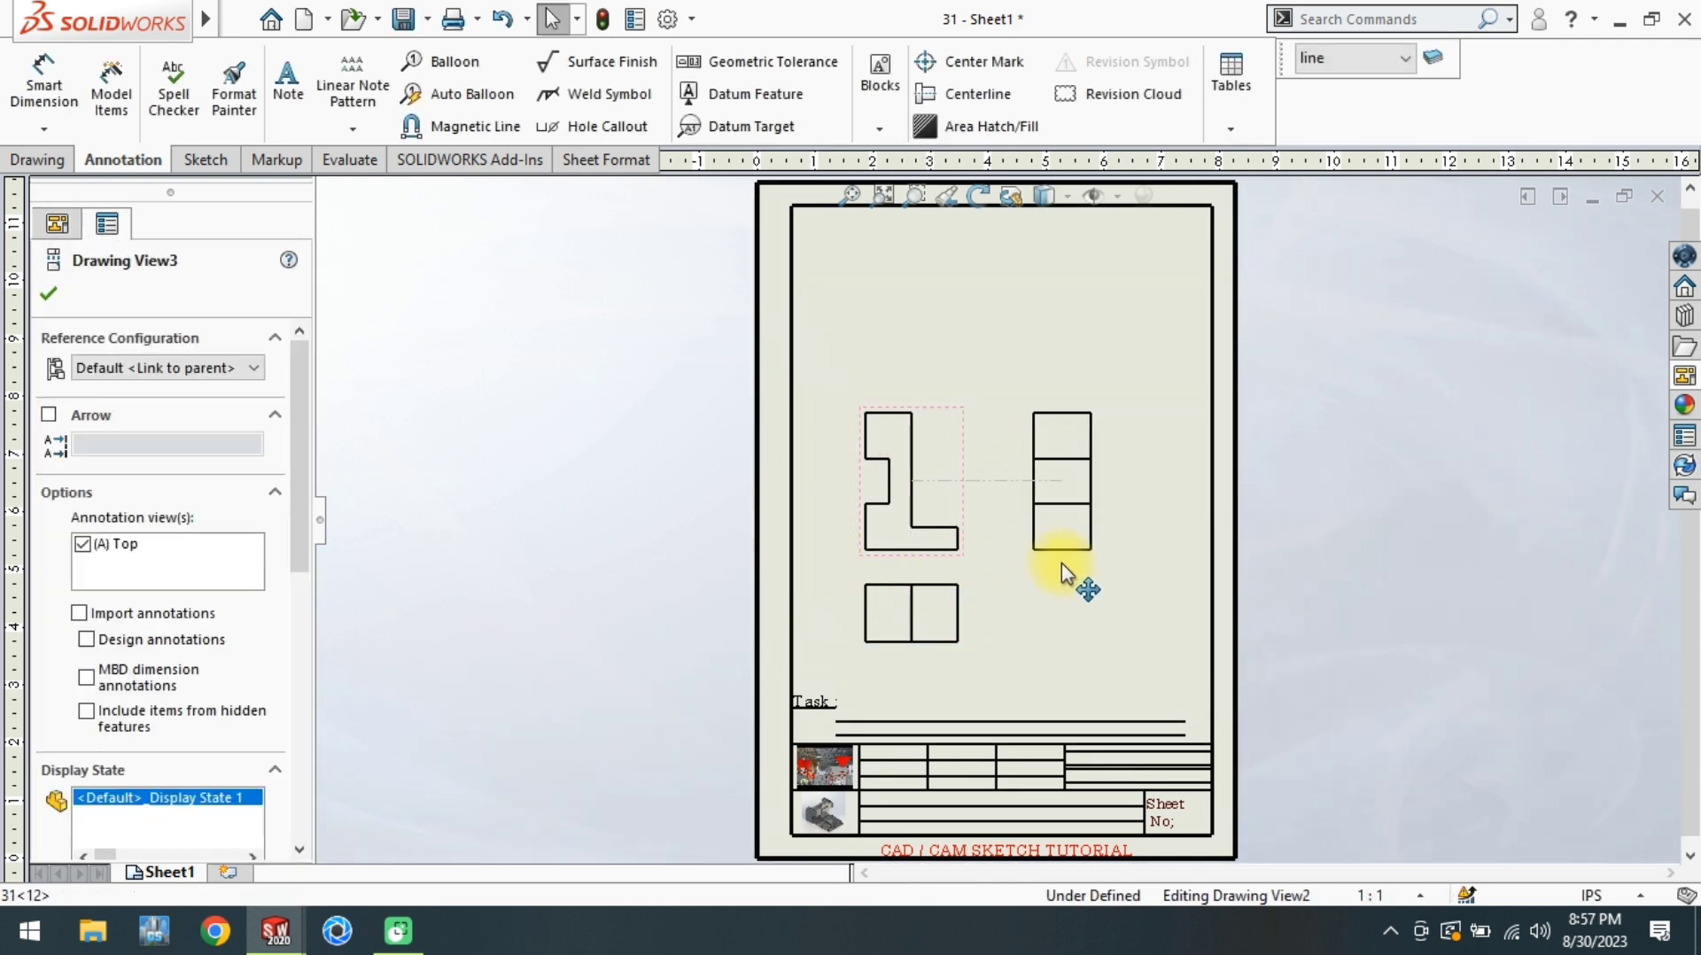
mouse_move(957, 558)
left_mouse_down()
mouse_move(980, 588)
mouse_move(997, 573)
left_mouse_up()
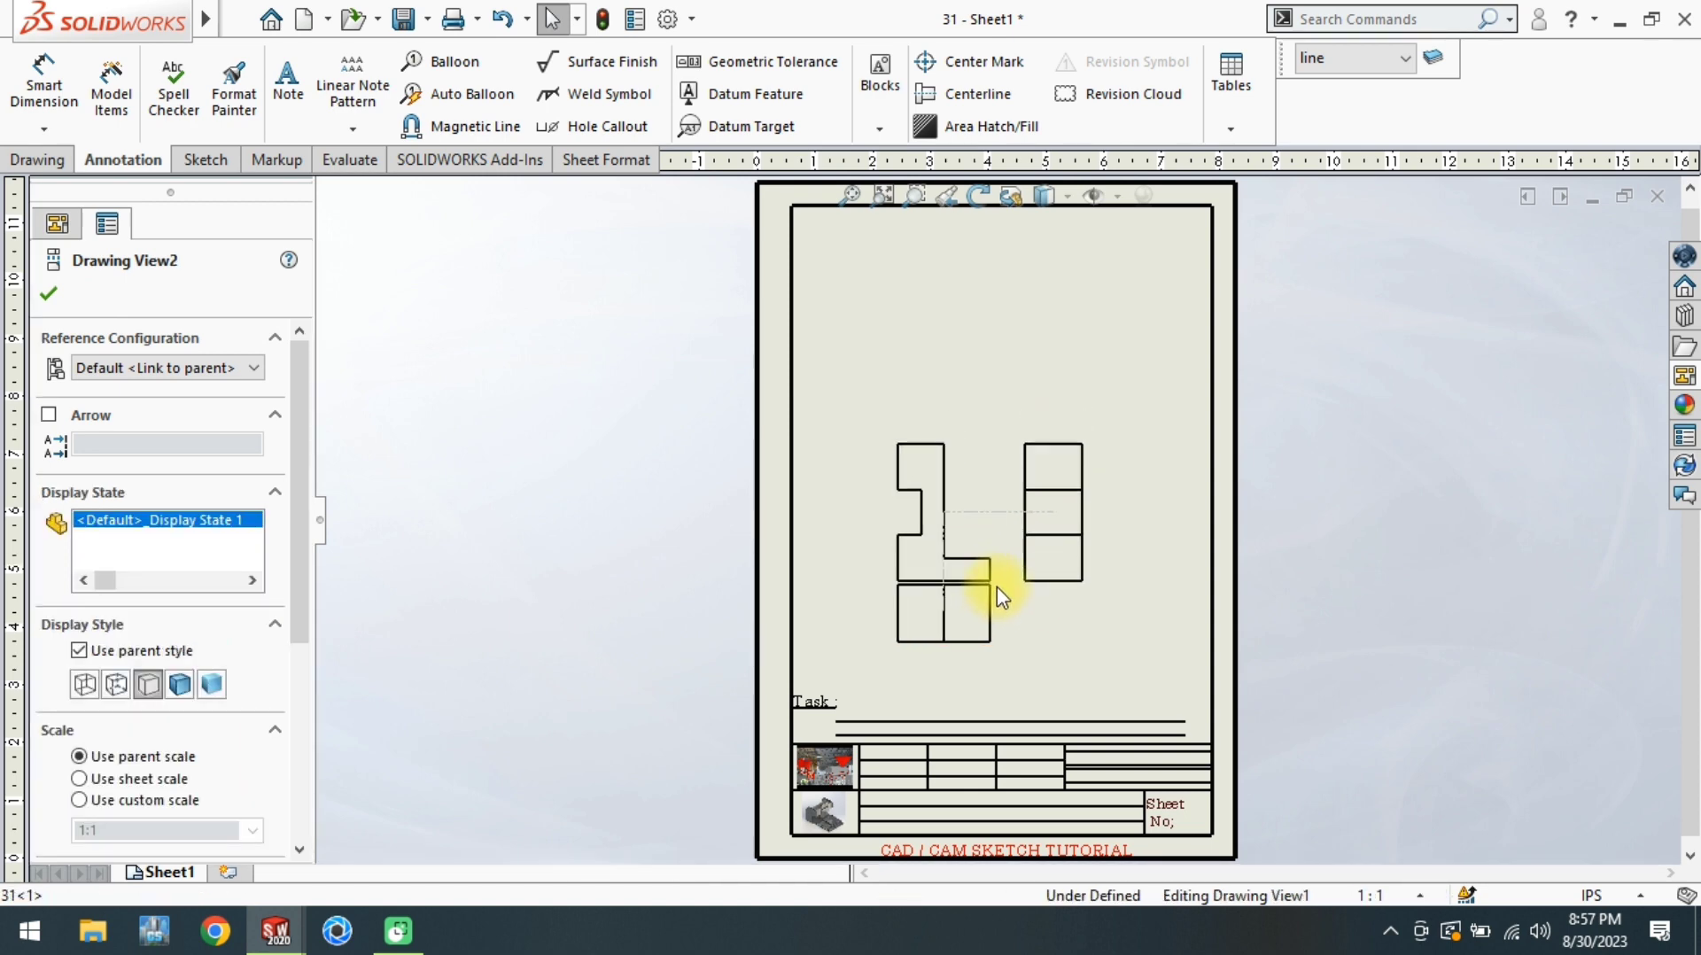
left_click_drag(995, 636, 997, 660)
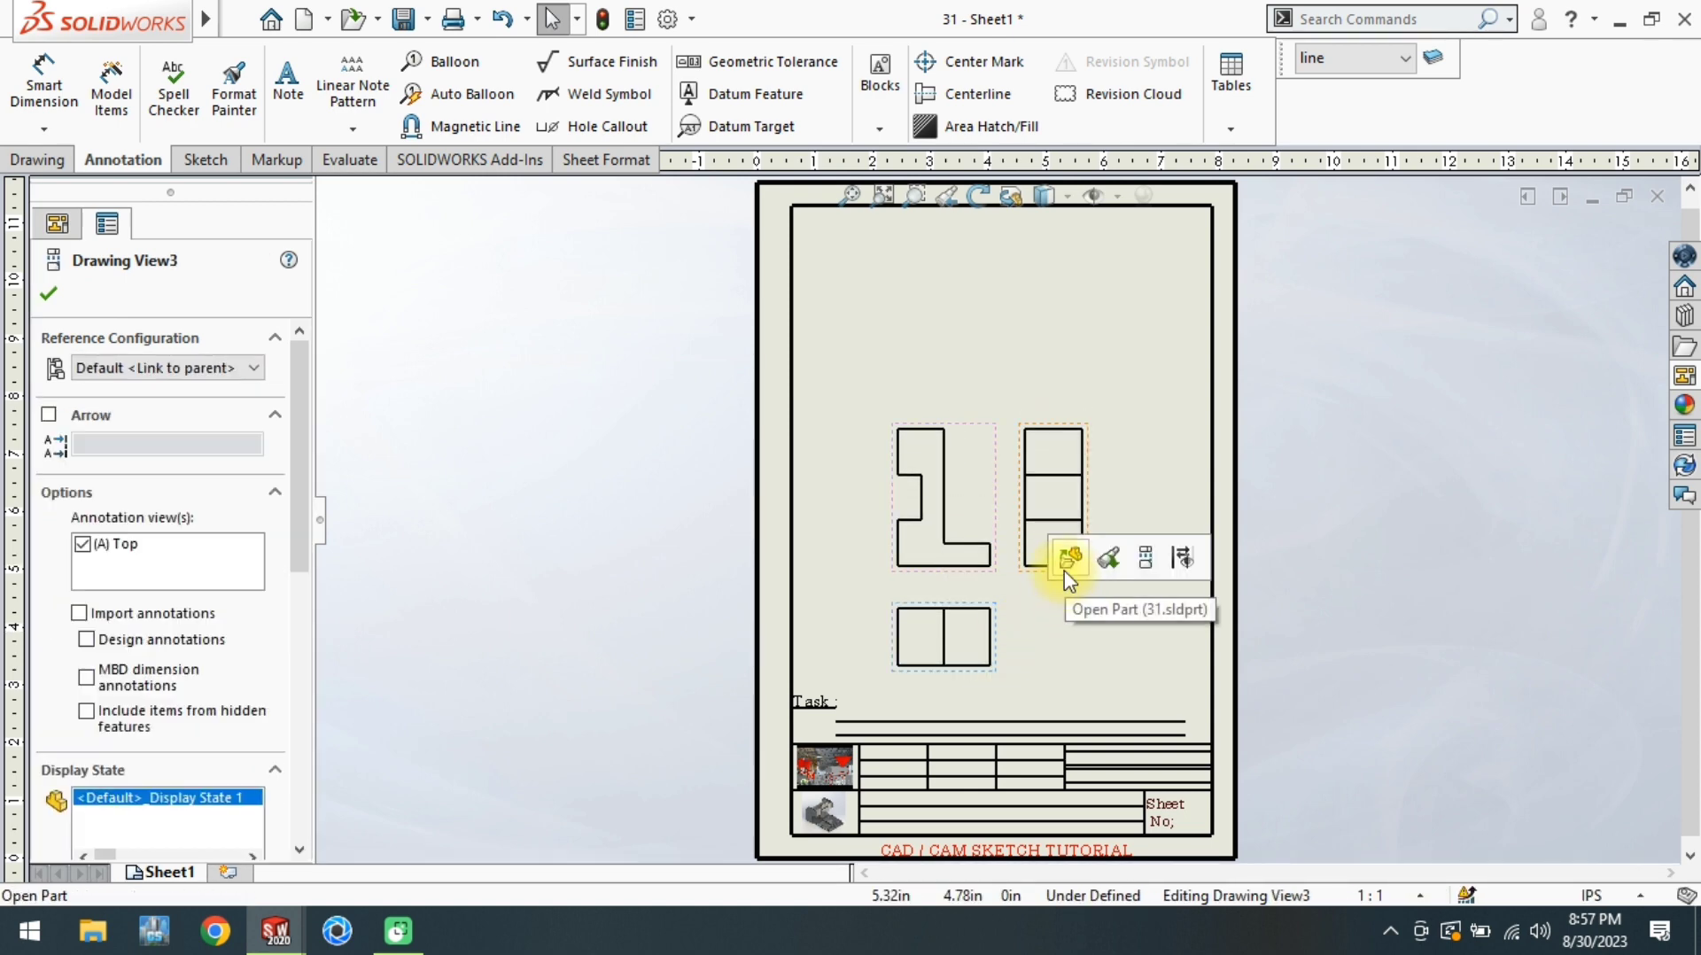
left_click_drag(1034, 566, 1067, 574)
left_click(1066, 608)
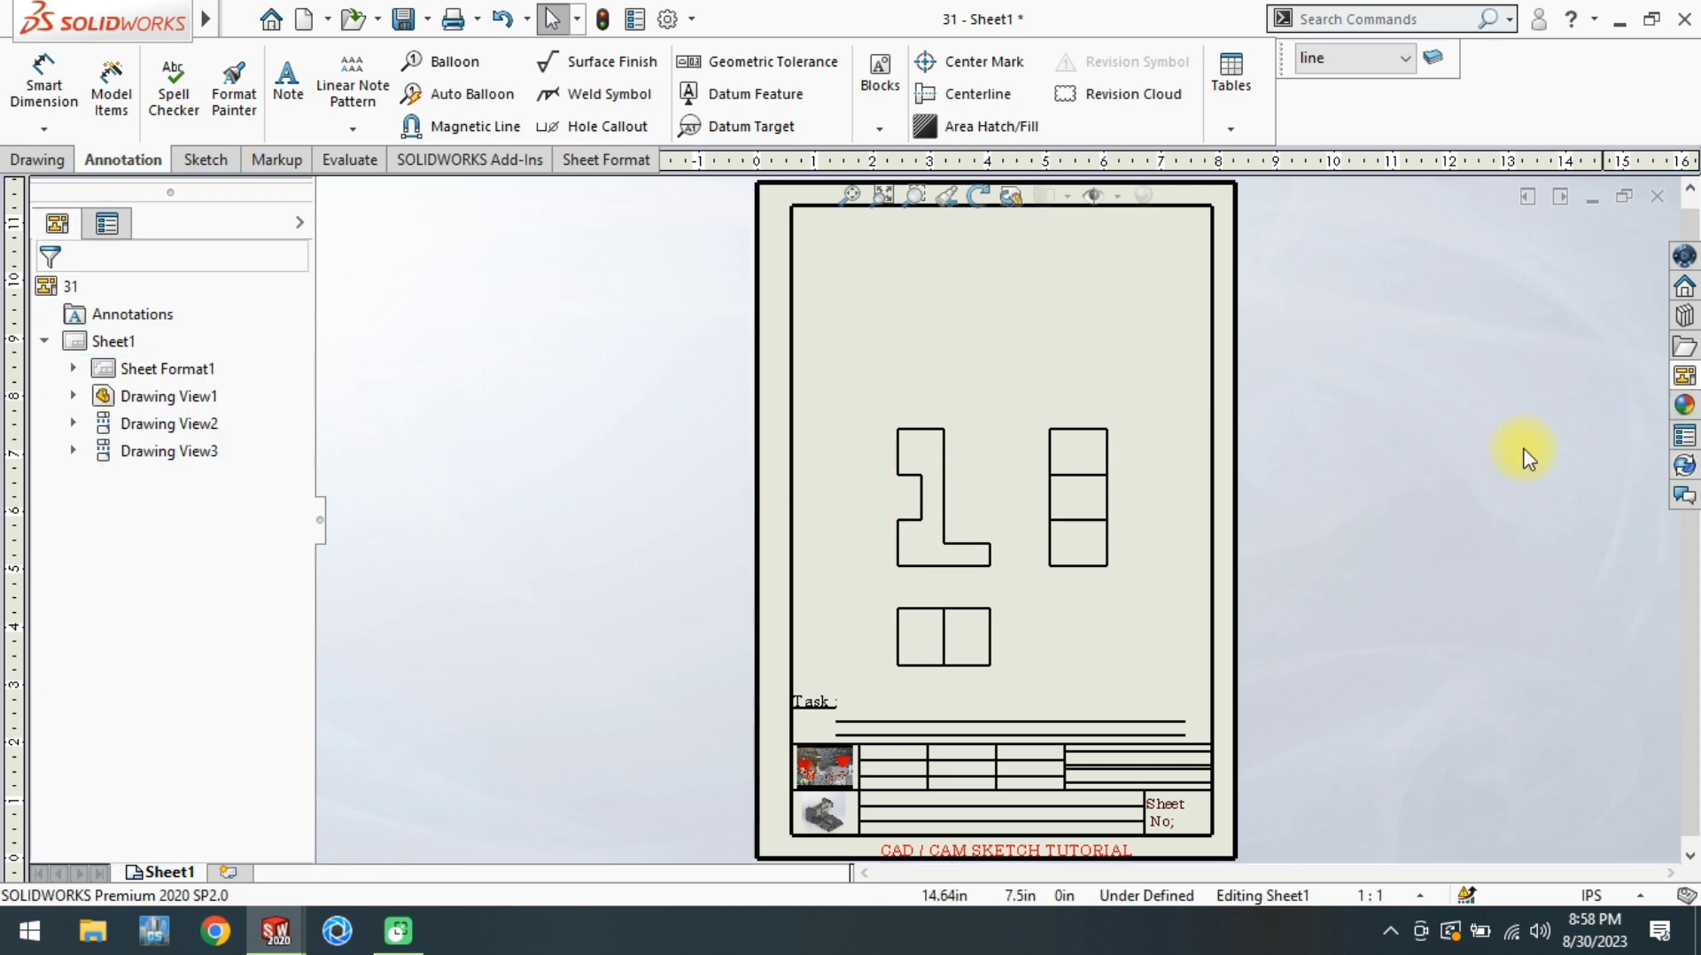
Set the front view's display style to Hidden Lines Visible
left_click(979, 487)
scroll(266, 567, "down", 5)
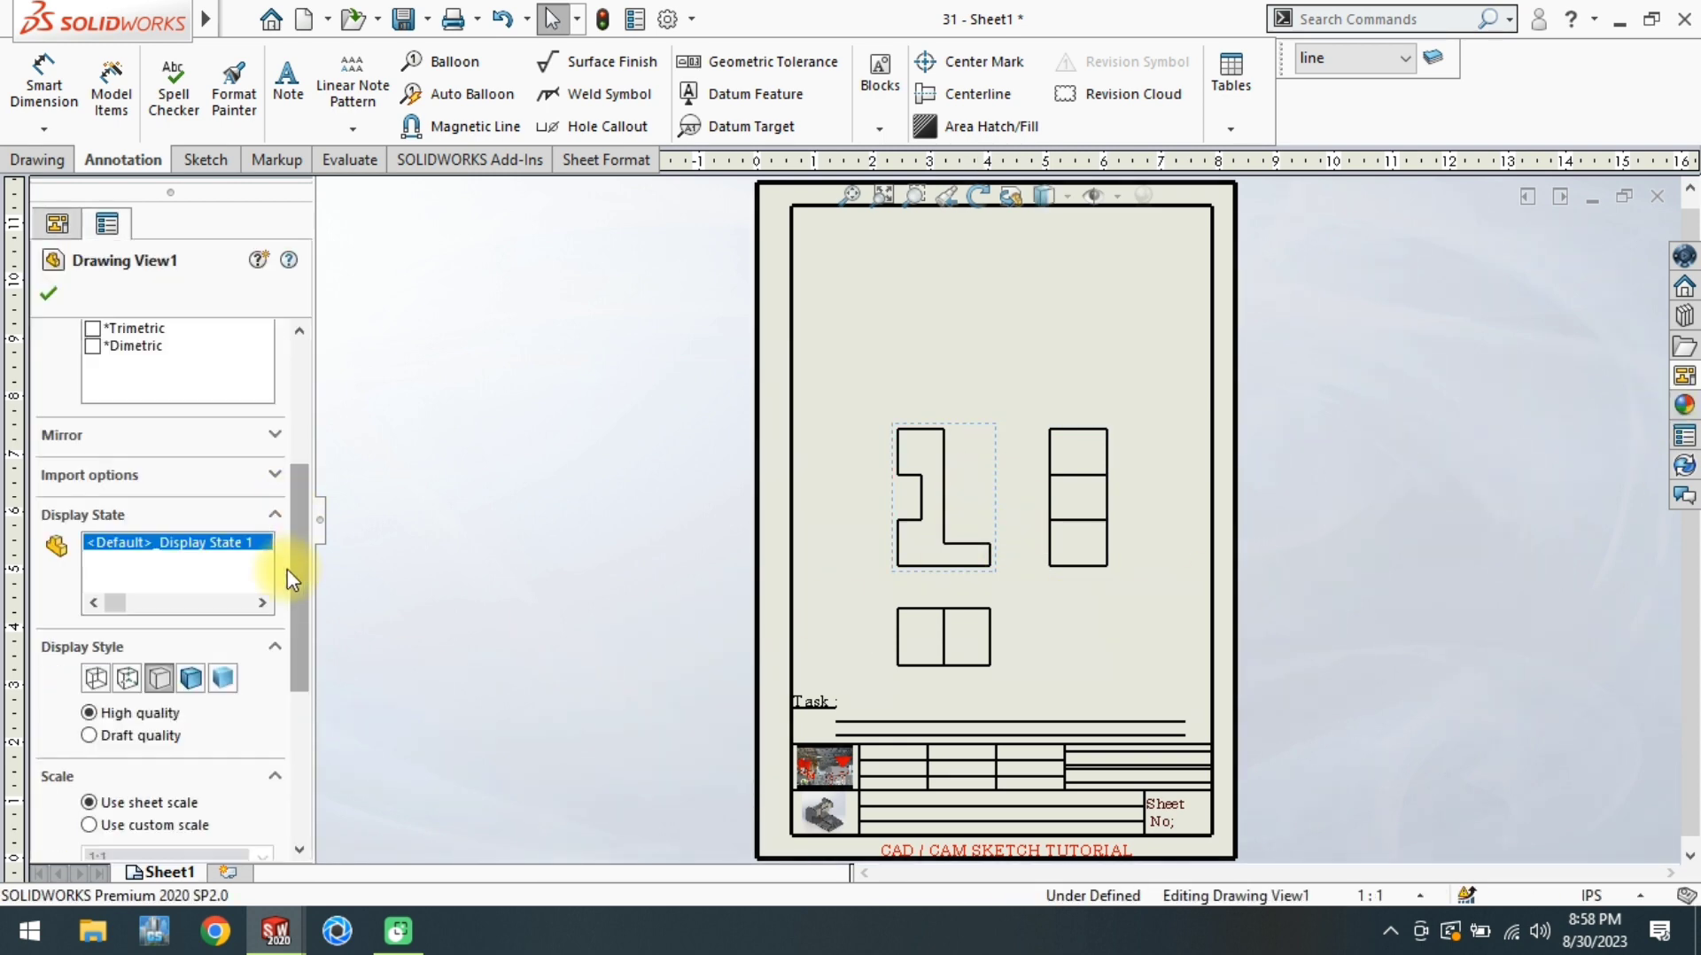
left_click(127, 678)
left_click(551, 535)
left_click(1683, 379)
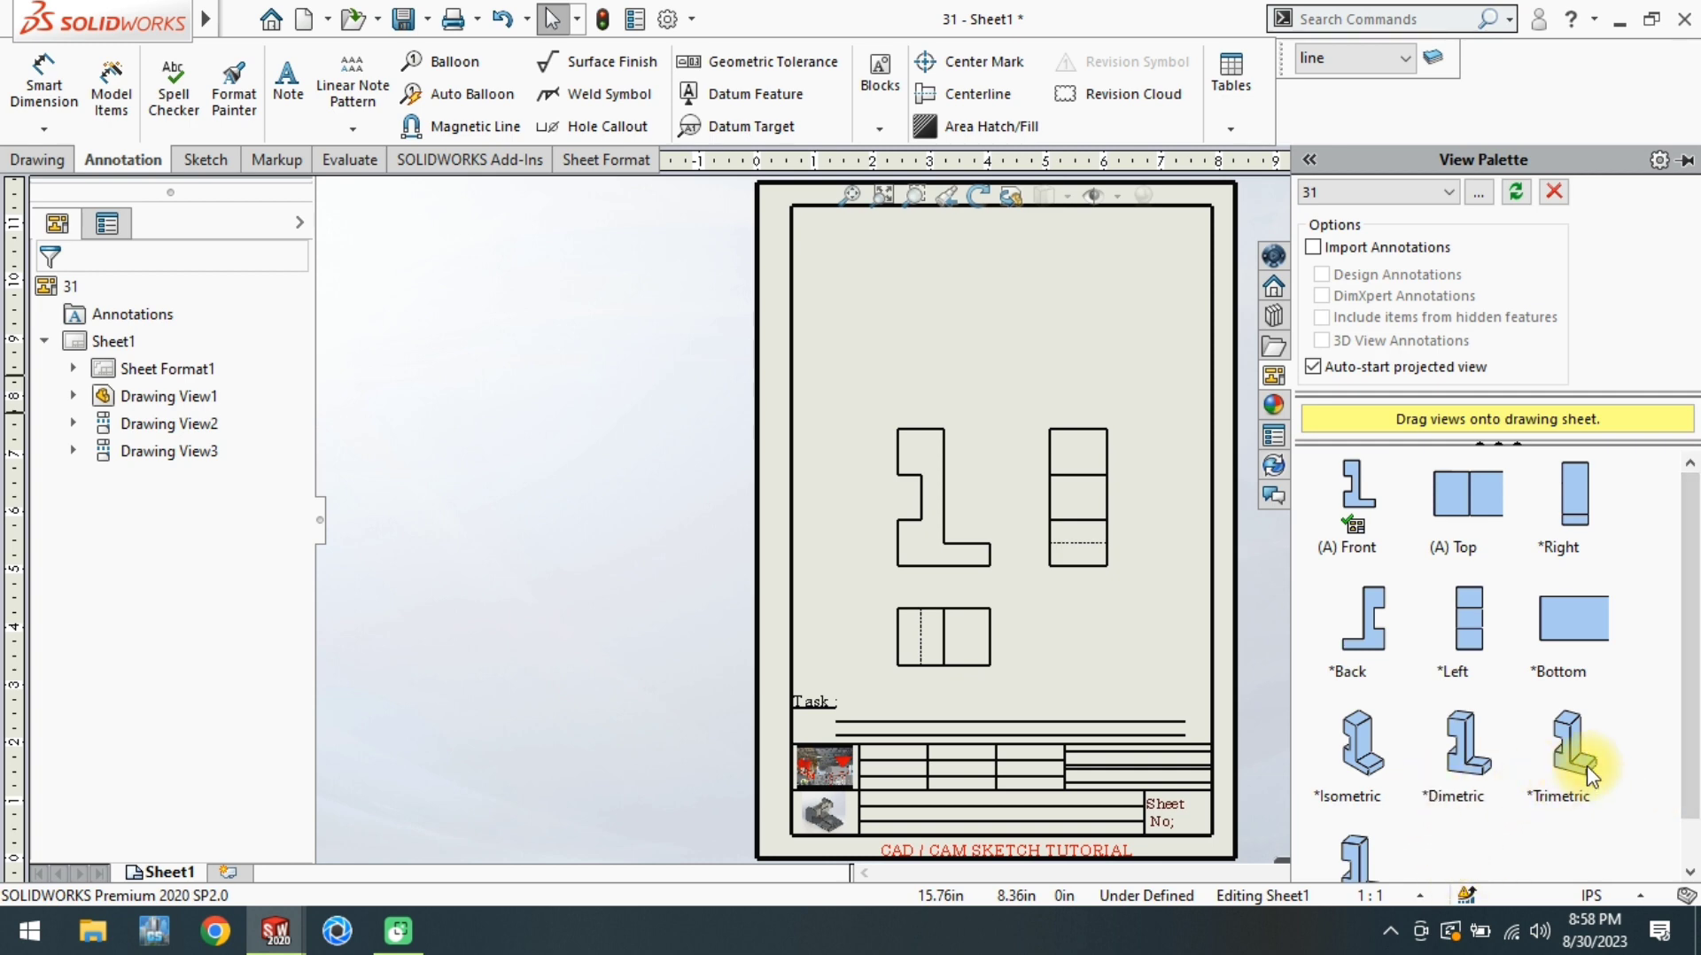
Place a Trimetric view of part 31 above the front view, shaded with edges
left_click_drag(1589, 775, 1010, 310)
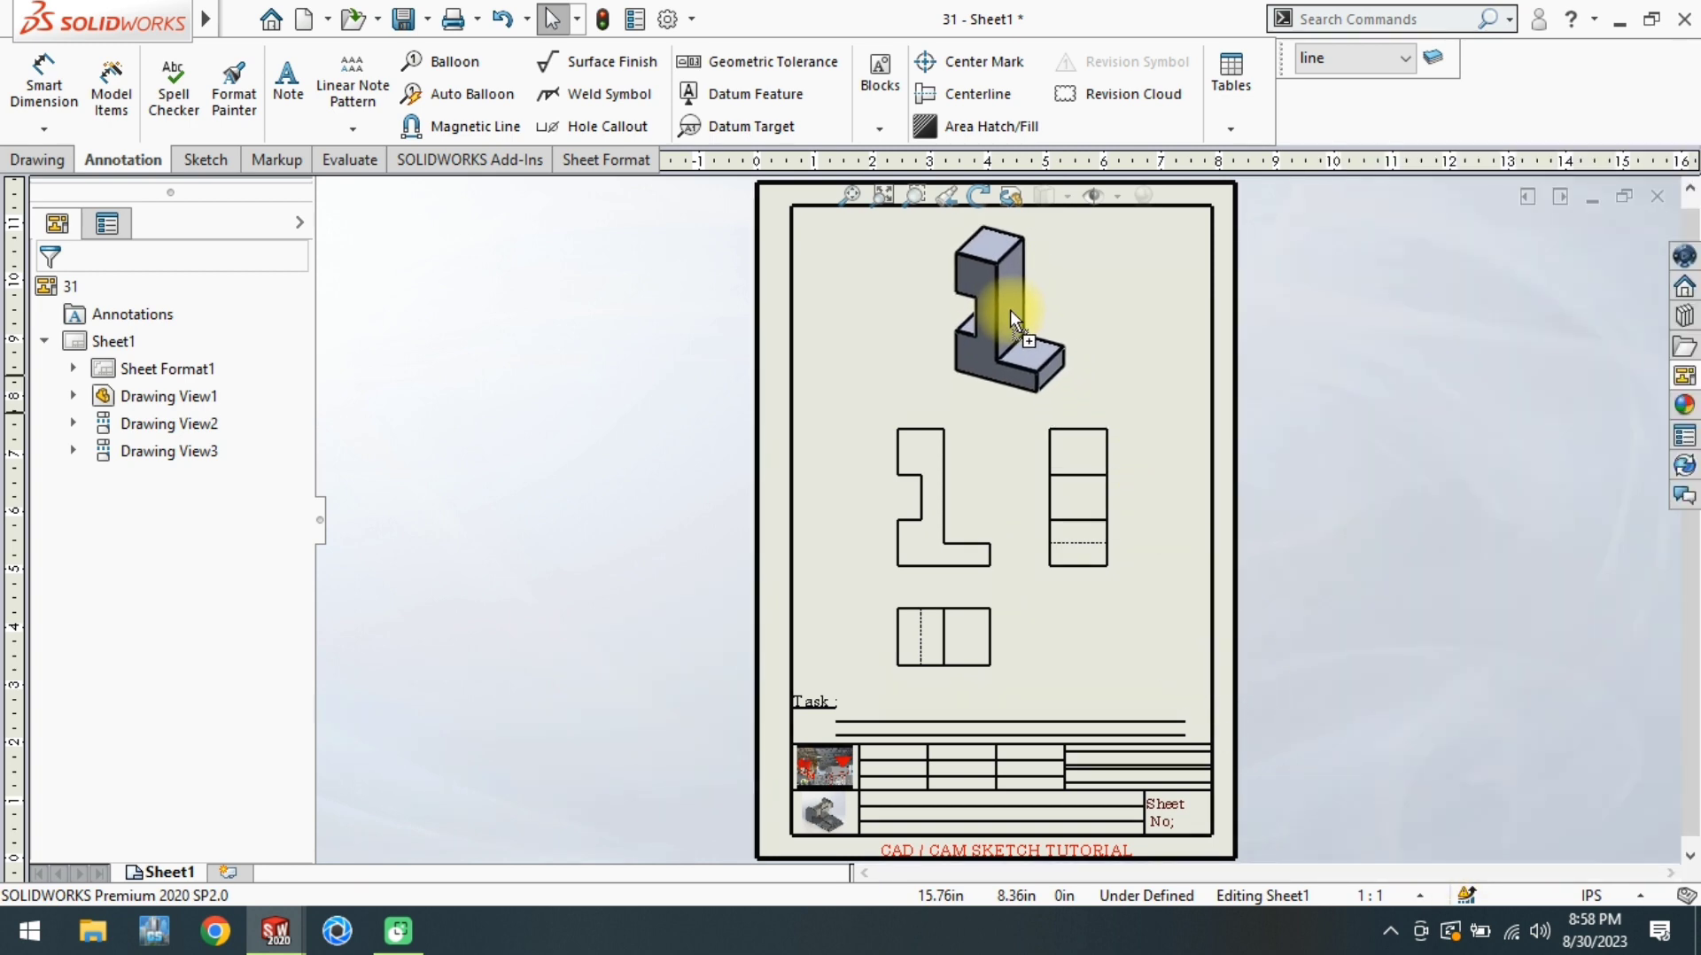
left_click_drag(1010, 311, 1027, 330)
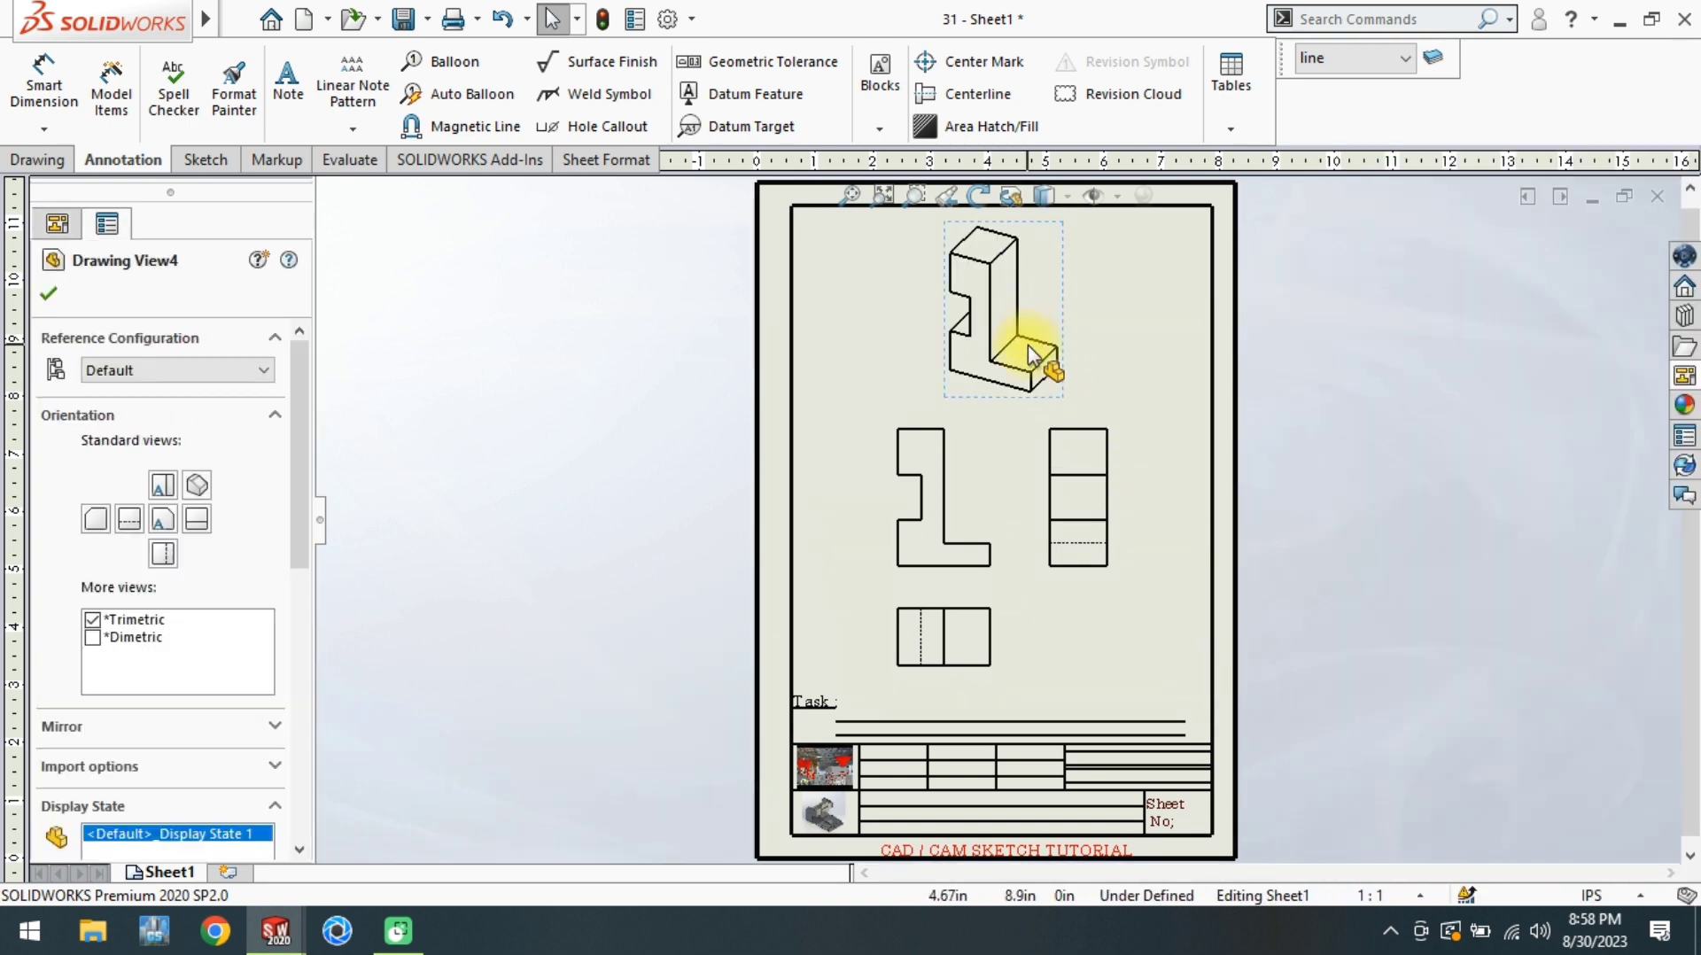
scroll(302, 363, "down", 3)
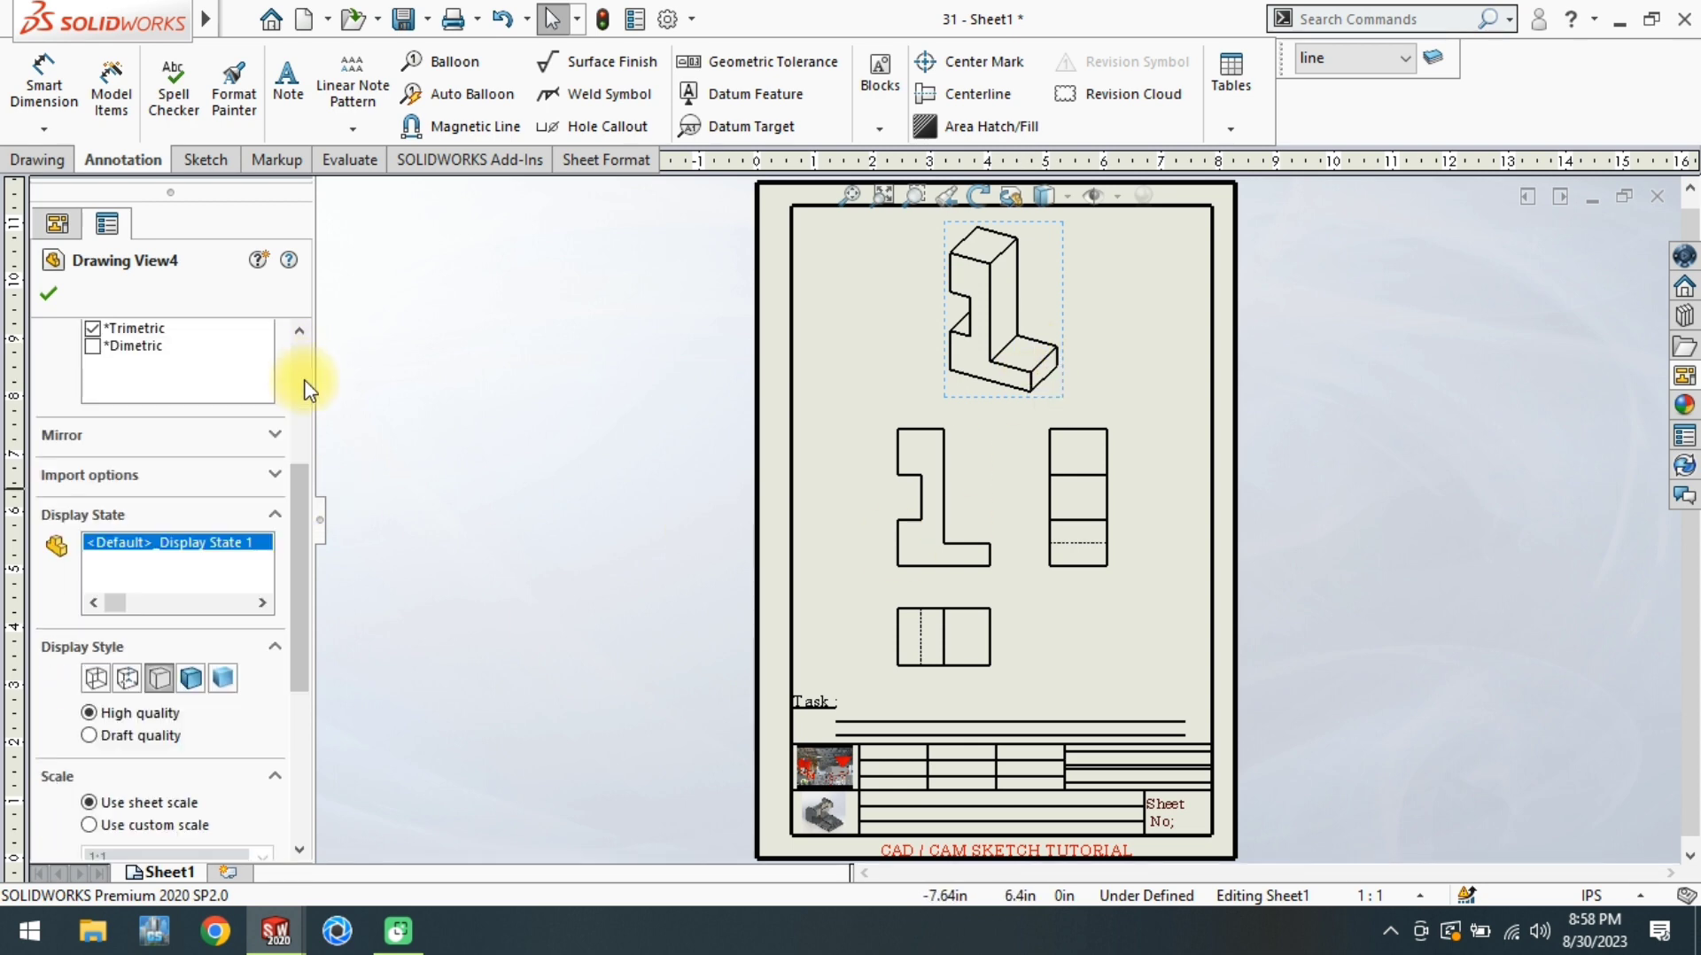
left_click(200, 678)
left_click(50, 287)
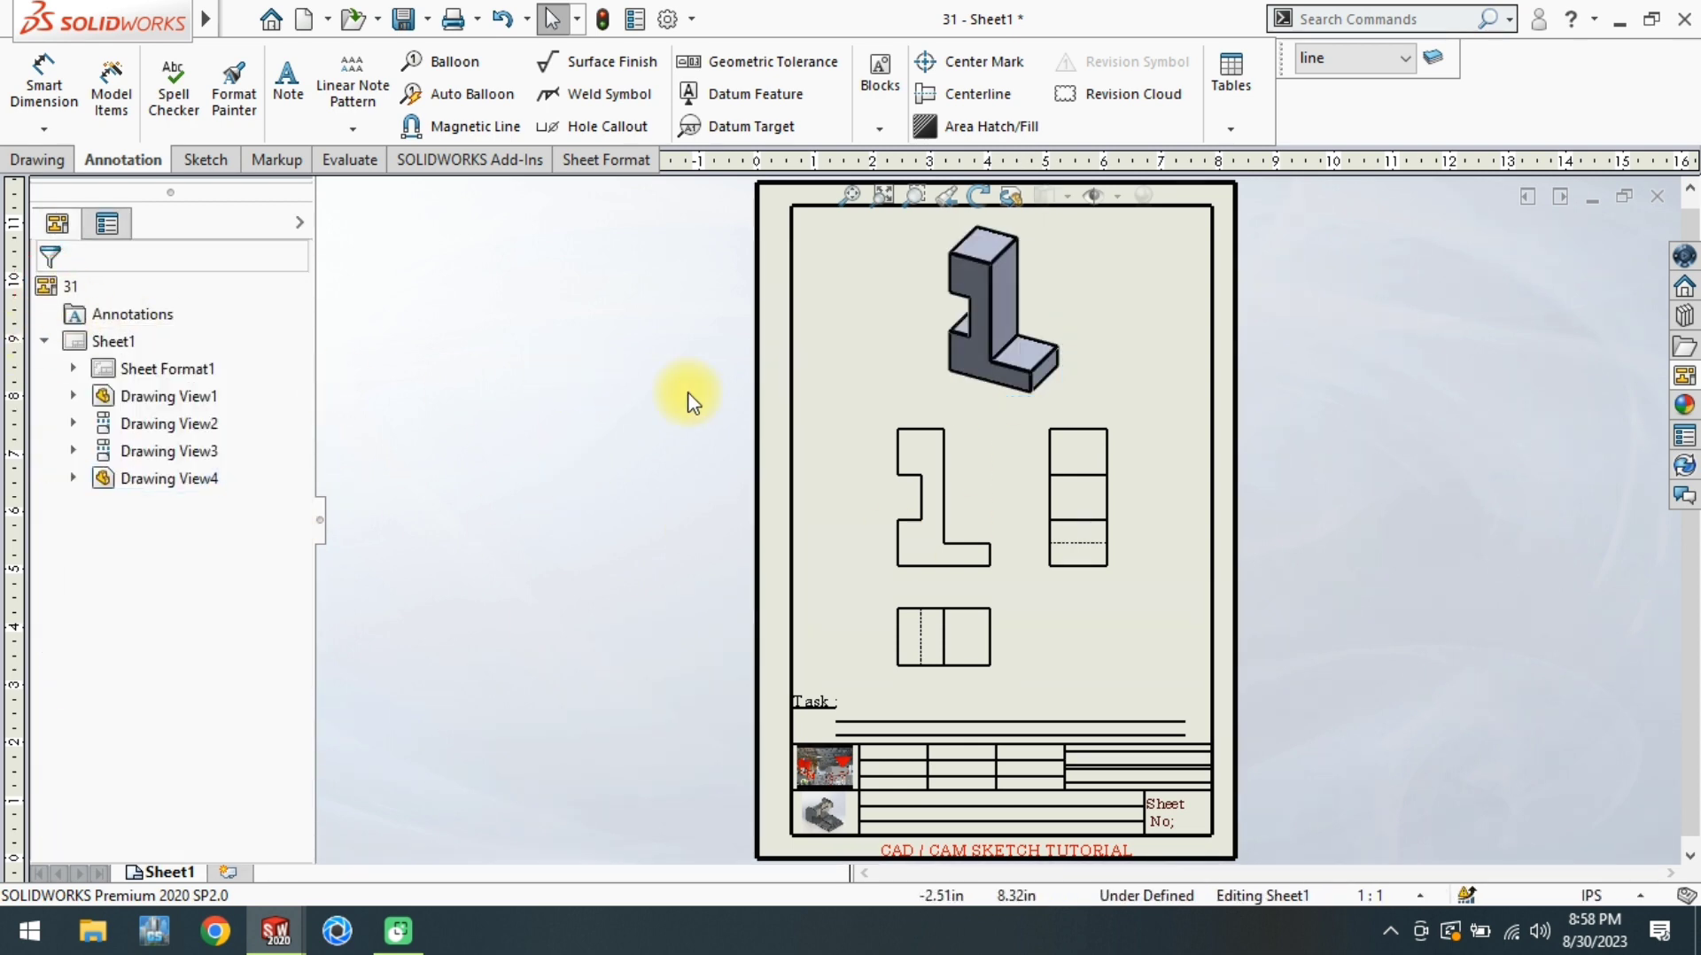